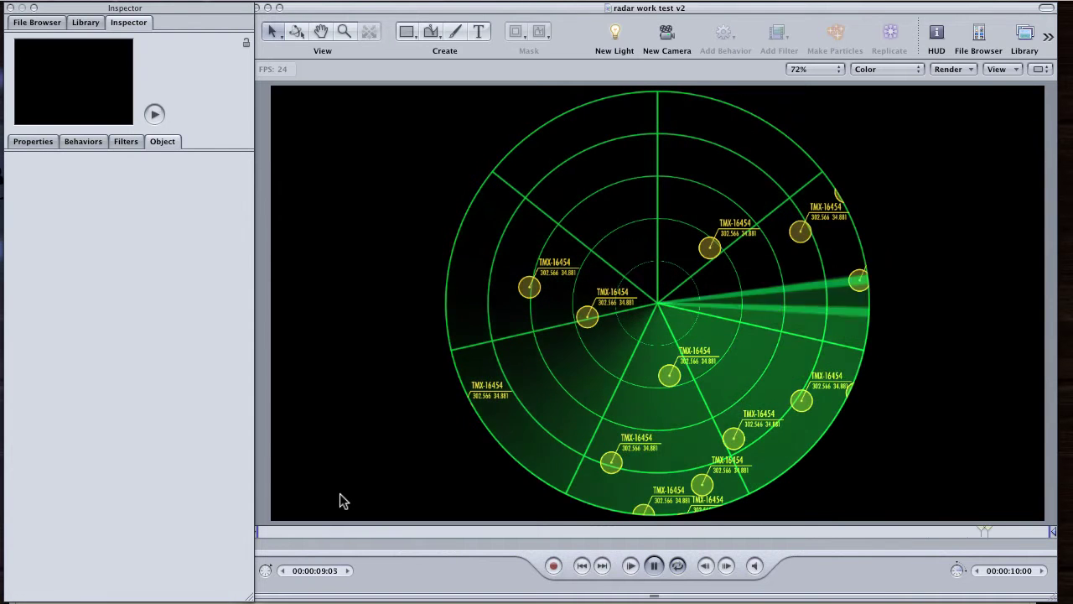
Stop the radar preview, rewind to the first frame, and start a new project with Cmd+N.
key("space")
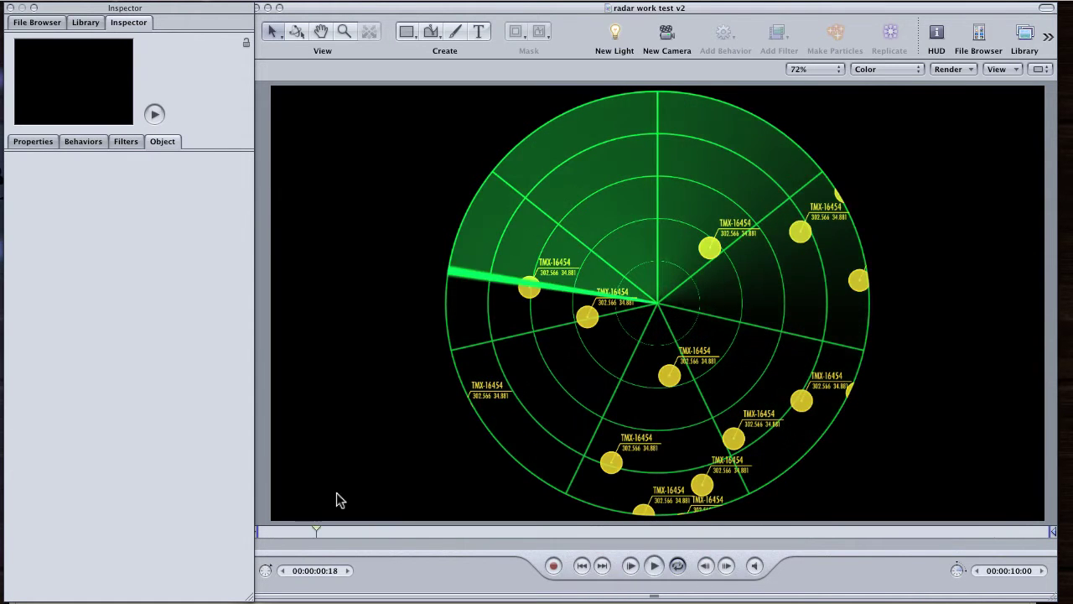
left_click_drag(307, 531, 258, 504)
key("super+n")
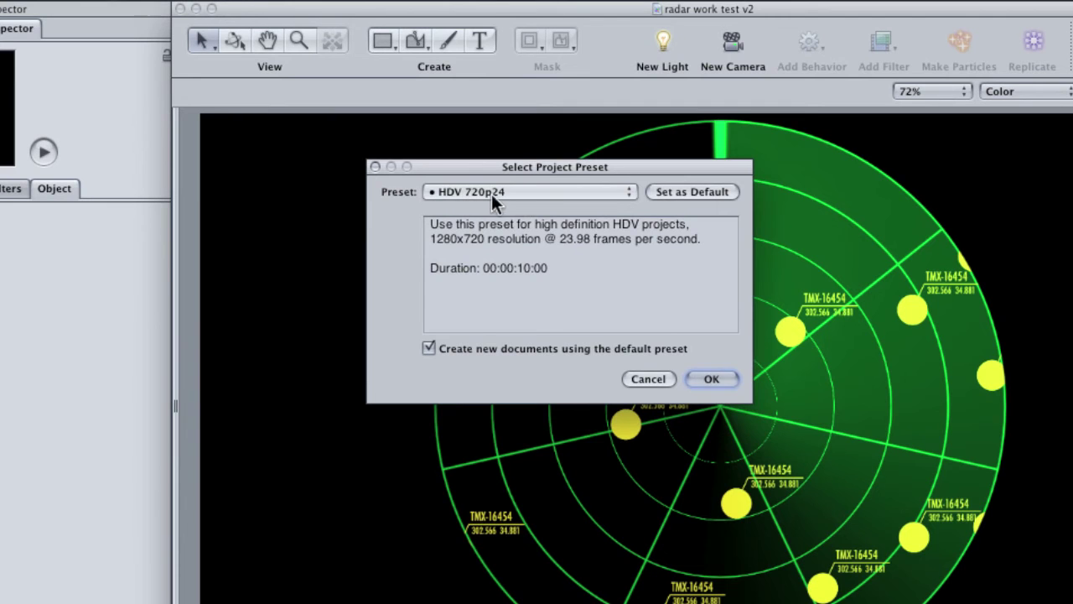
Accept the HDV 720p24 preset, enlarge the Untitled window, and show the Layers list.
left_click(710, 379)
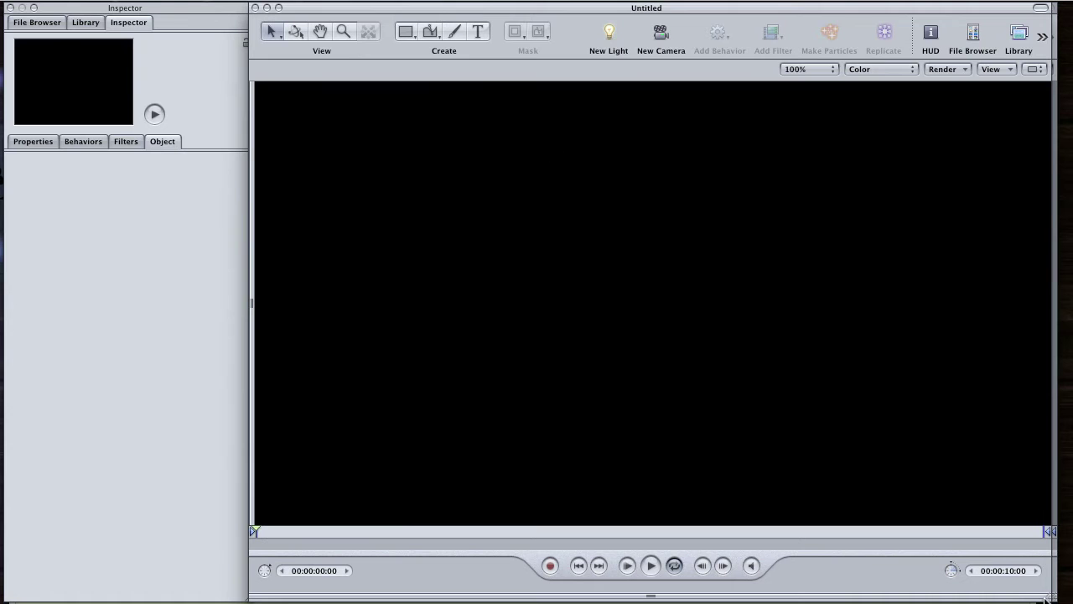
left_click_drag(1048, 596, 1064, 594)
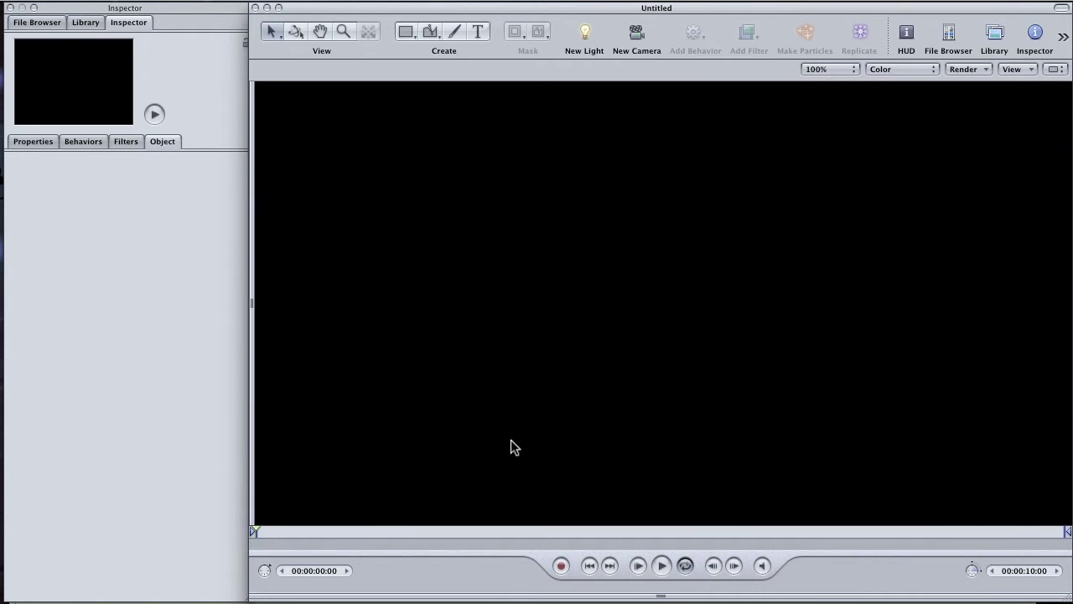
key("F5")
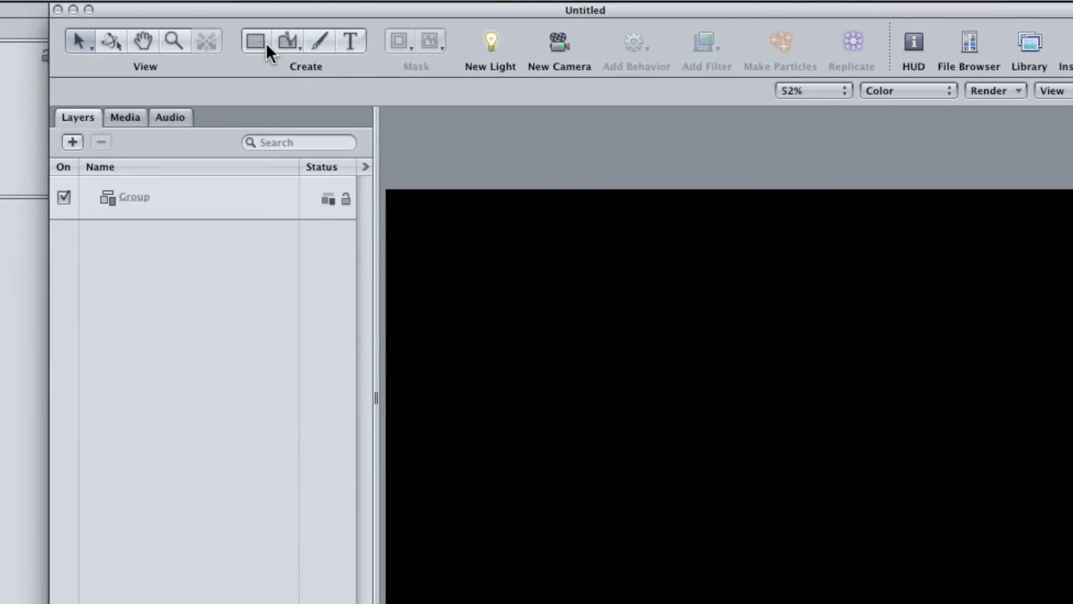
Switch the shape tool to Line and bring up the Line Tool HUD with F7.
left_click(265, 43)
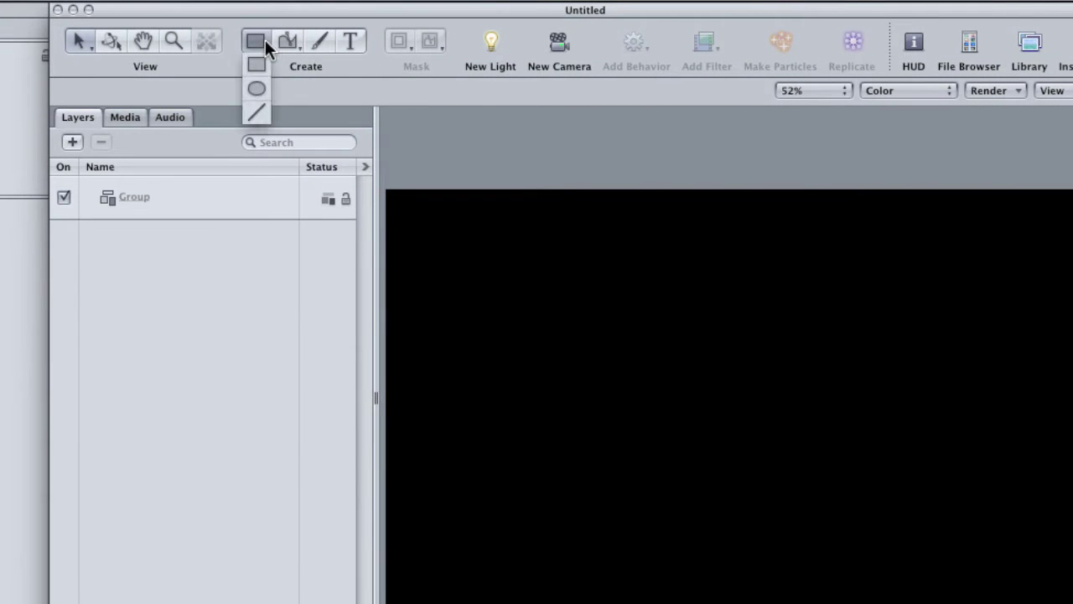
left_click(260, 109)
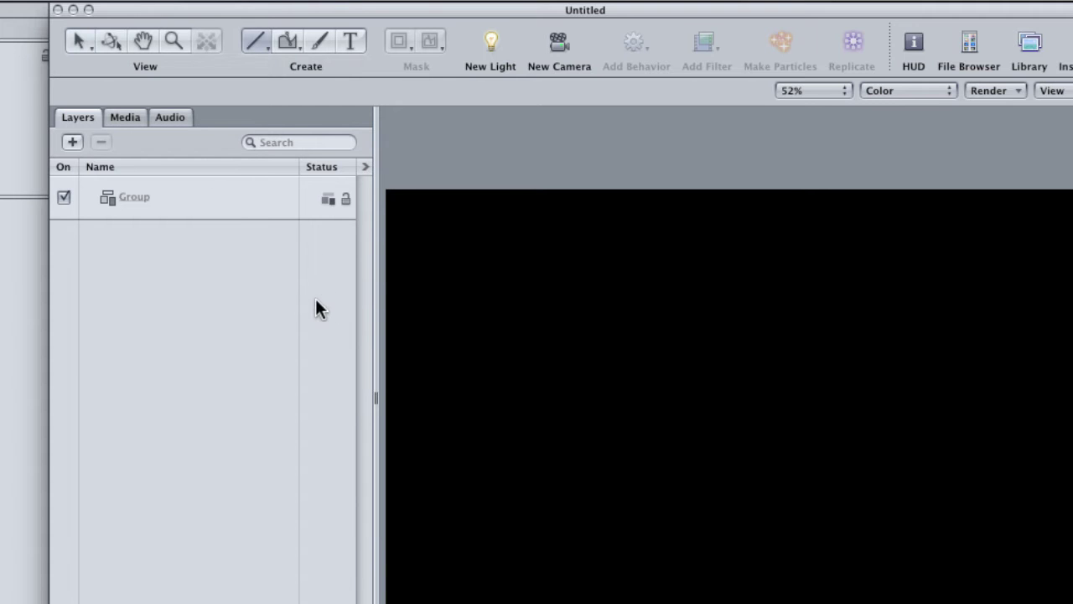
key("F7")
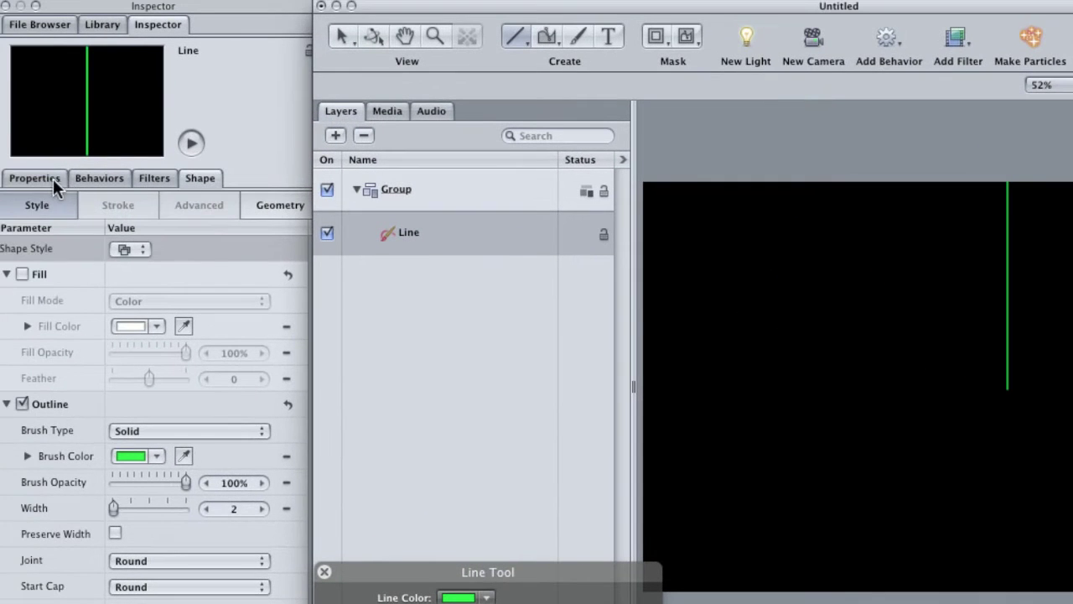
Reset the Line layer's Transform position to 0, 0 and reselect the Line layer.
left_click(51, 178)
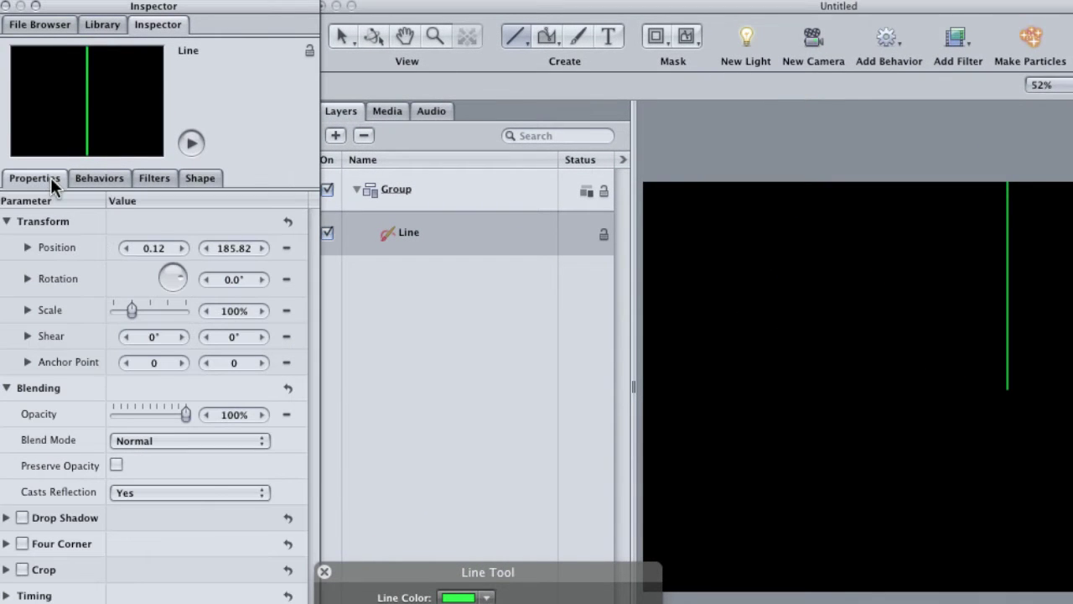
left_click(288, 221)
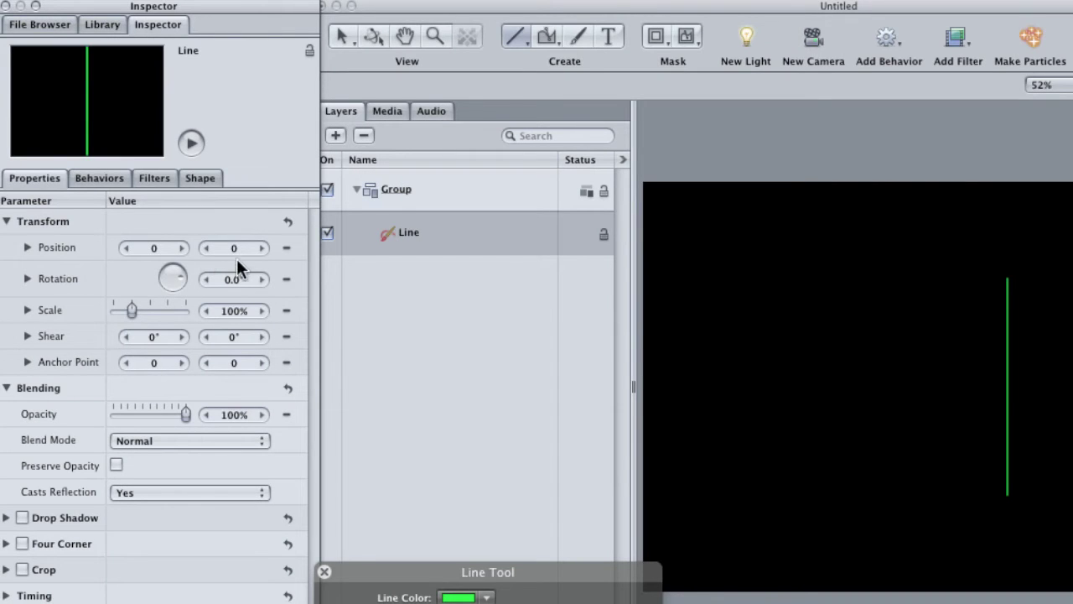
left_click(453, 269)
left_click(445, 243)
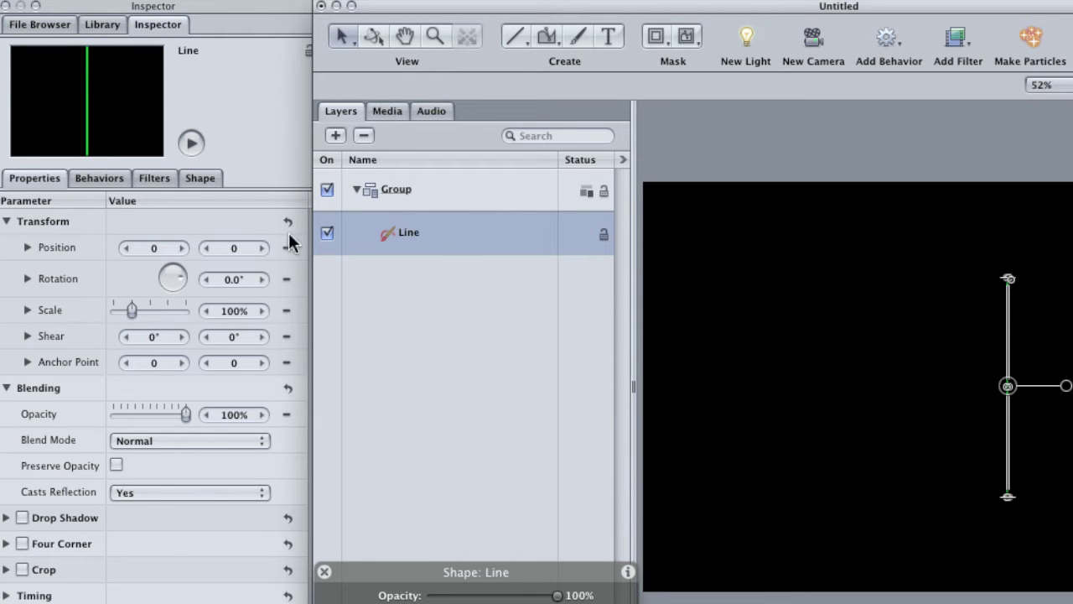
Set the line's Point 1 Y to 0 and raise Point 2 Y to 376.33.
left_click(206, 177)
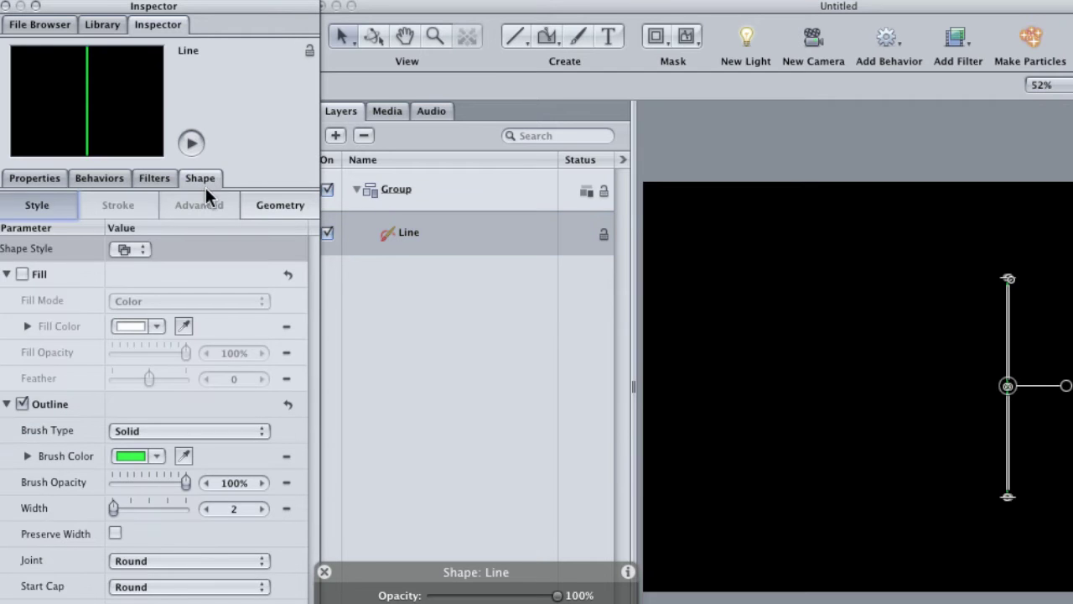
left_click(278, 204)
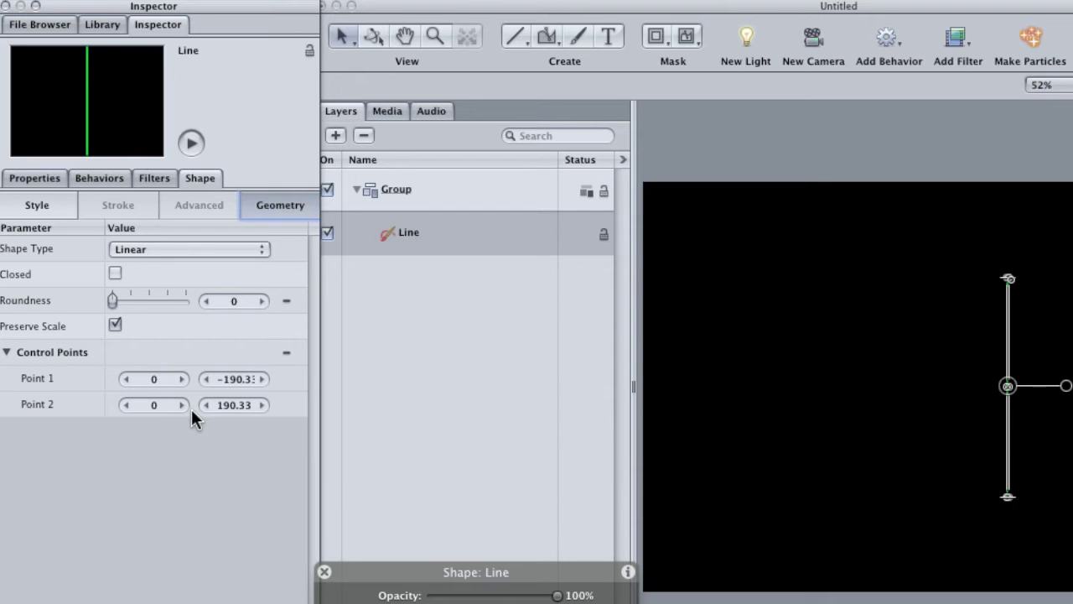
left_click(237, 379)
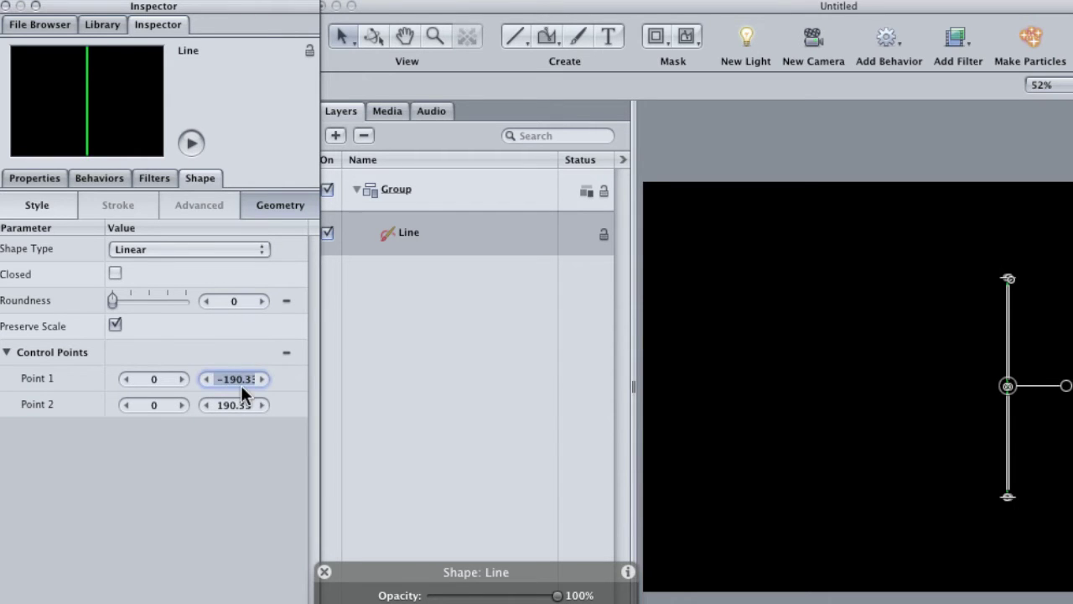
type("0")
key("Return")
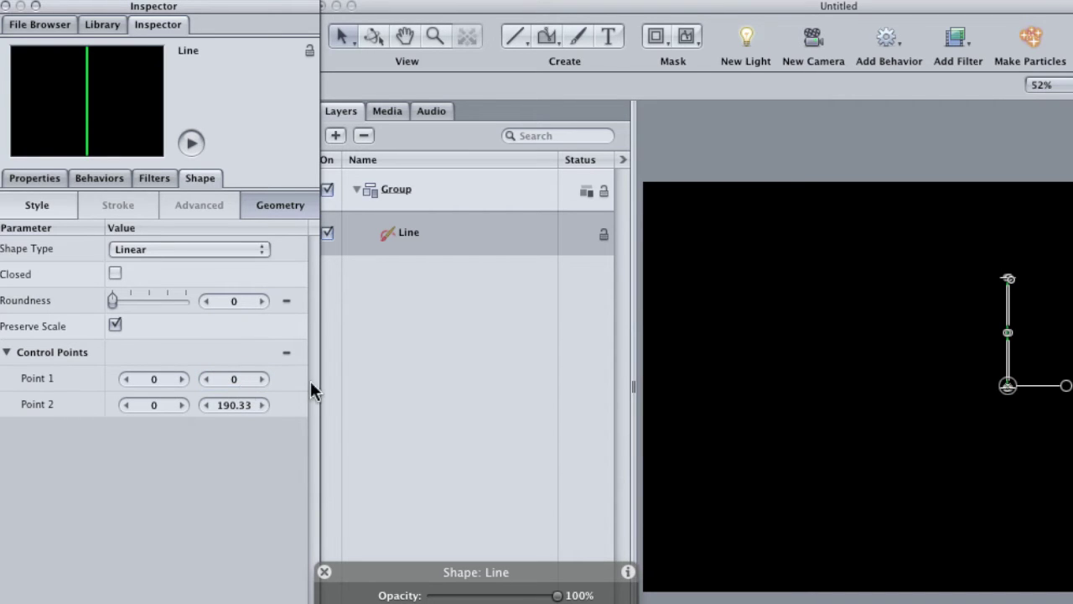
left_click_drag(214, 404, 288, 408)
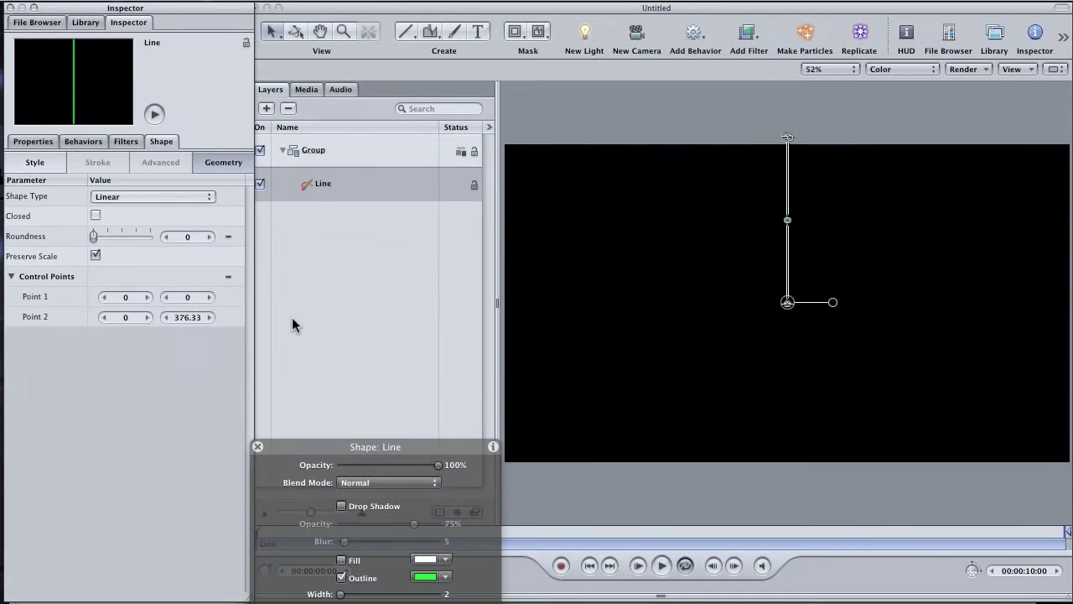
Replicate the line along a Line shape with Start and End Point X both 0.
key("l")
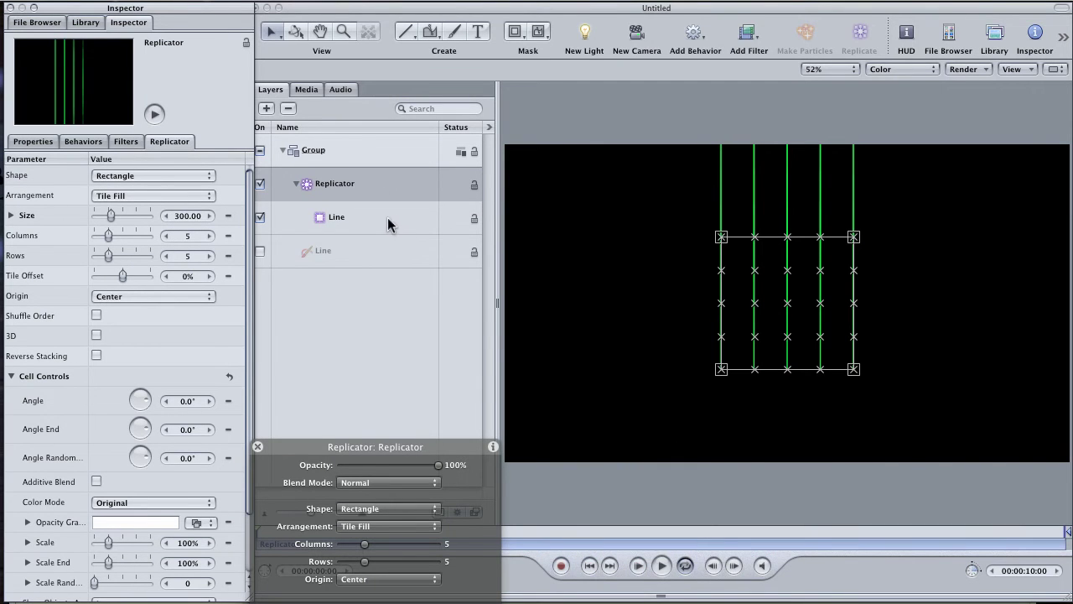
left_click(357, 182)
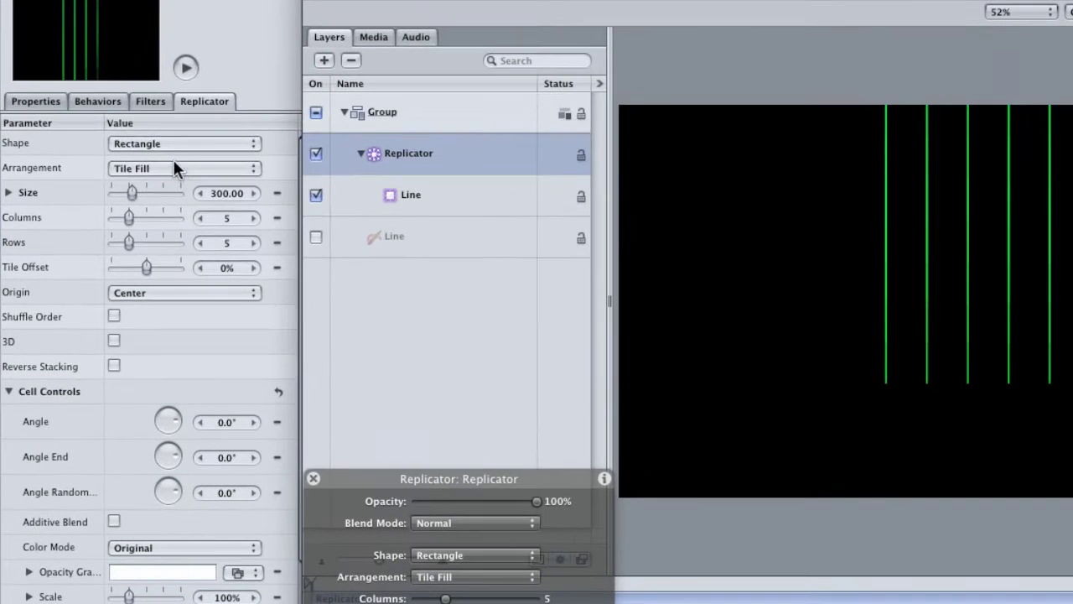
left_click(173, 143)
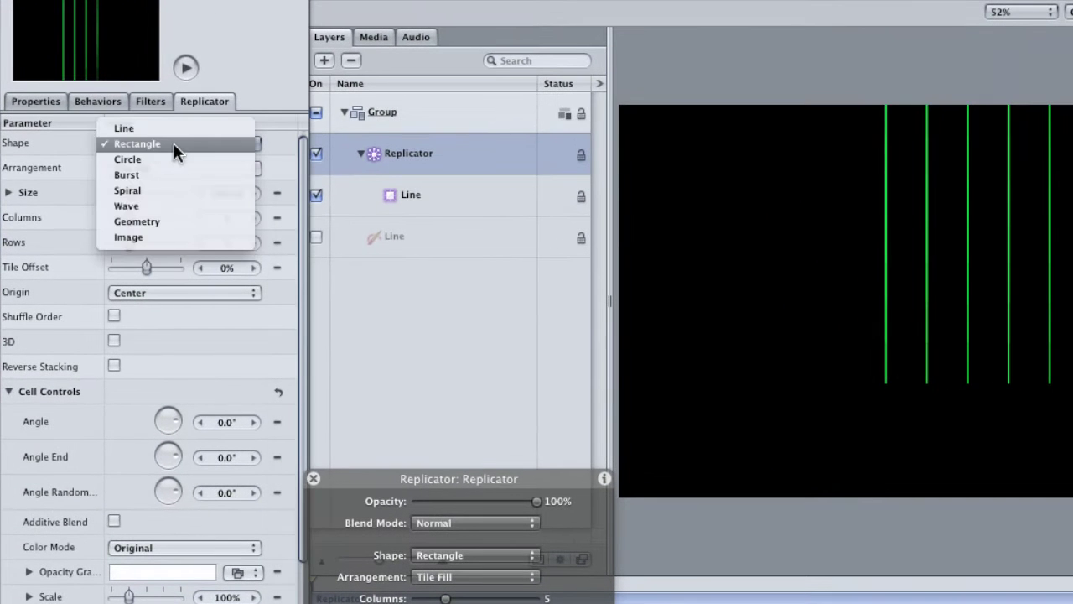
left_click(167, 127)
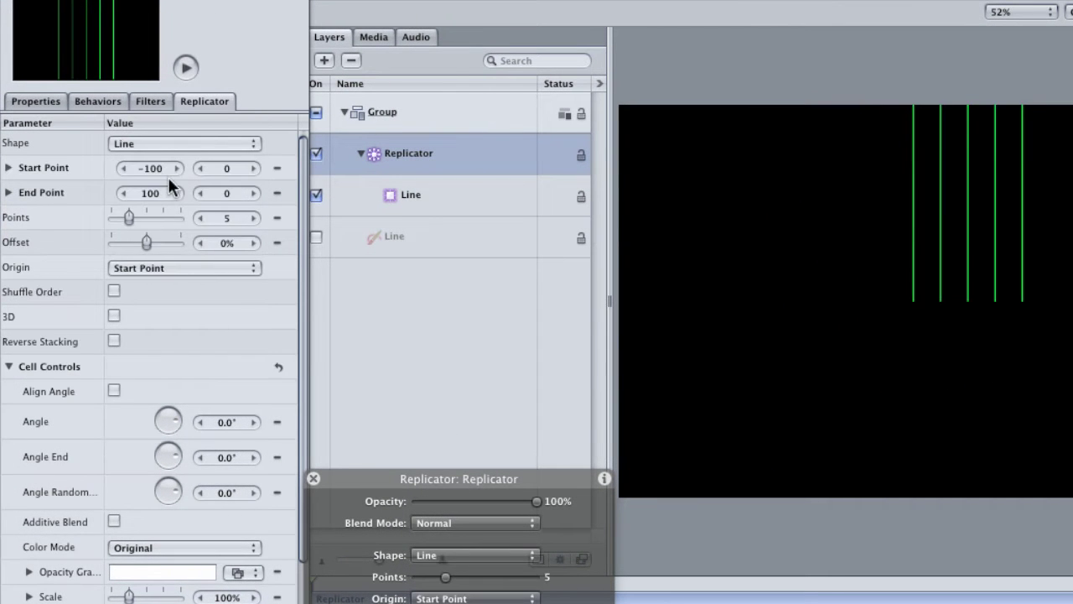
left_click(152, 168)
key("BackSpace")
type("0")
left_click(151, 192)
type("0")
key("Return")
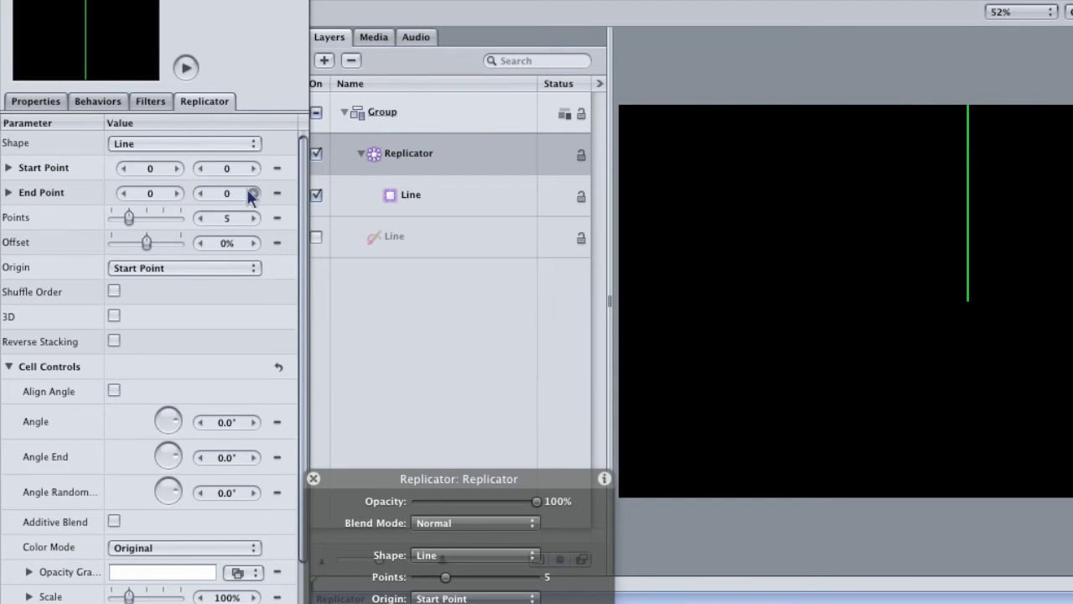
Set the replicator to 8 points with an Angle End of 360°.
left_click(254, 218)
left_click(254, 218)
left_click(254, 218)
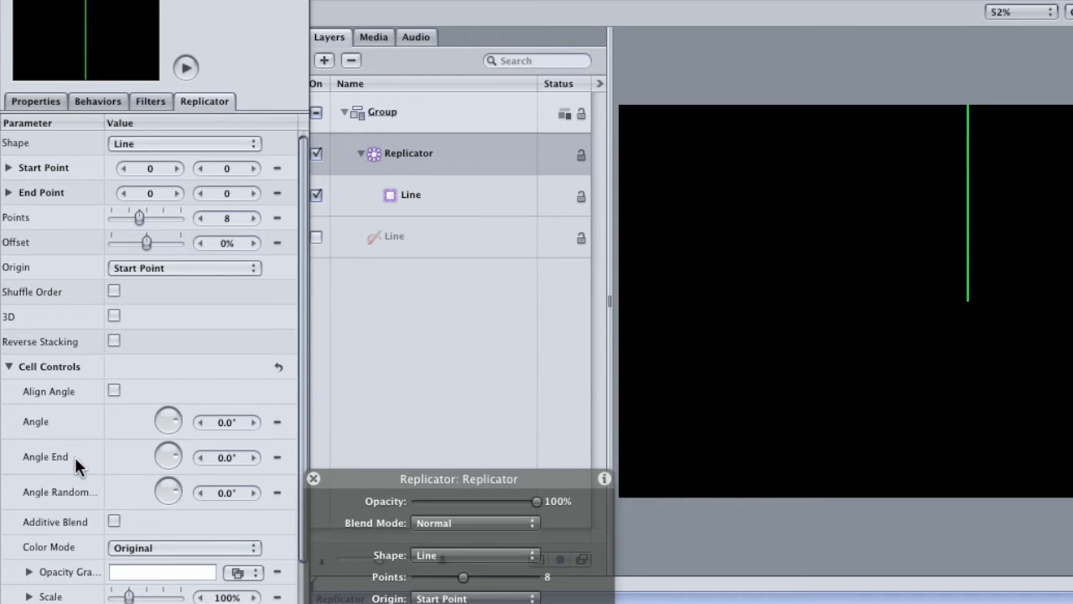
left_click(225, 458)
type("360")
key("Return")
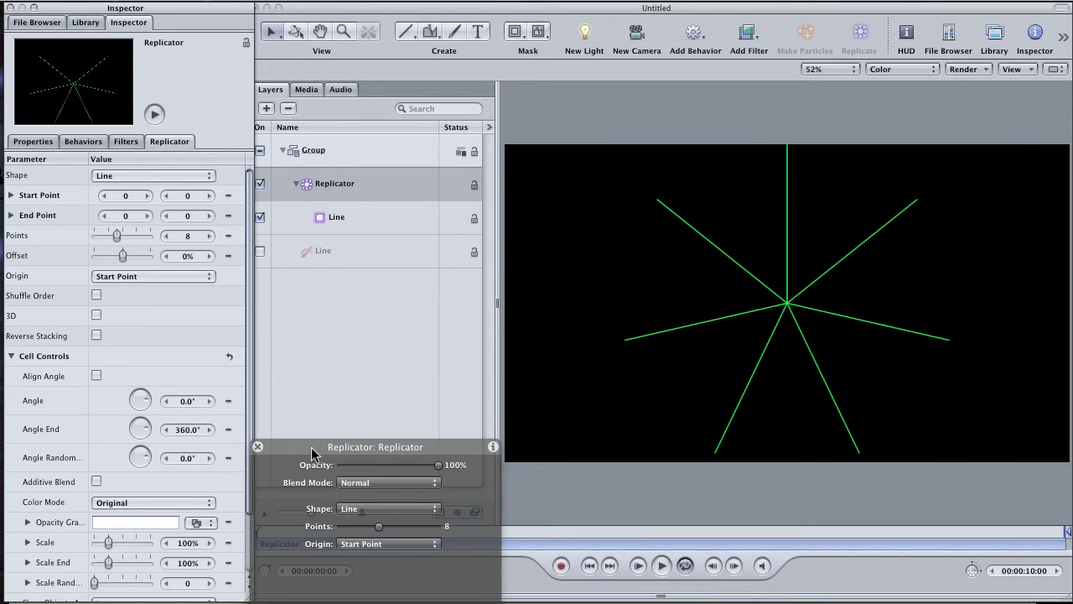
left_click_drag(315, 452, 321, 452)
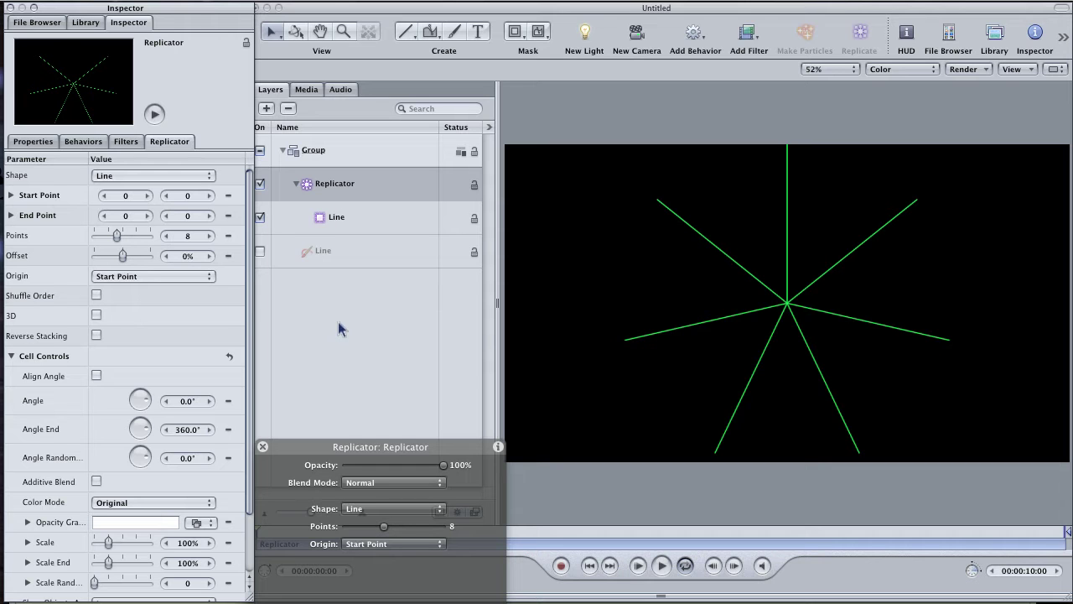
Draw an unfilled circle with a green outline centred on the star's hub.
left_click(410, 33)
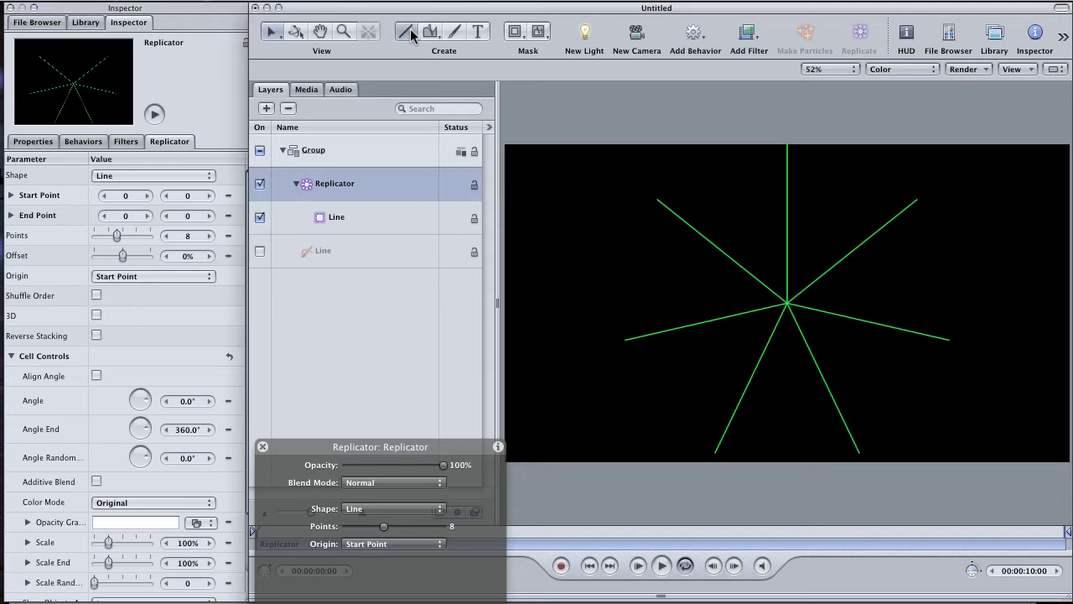
left_click(410, 33)
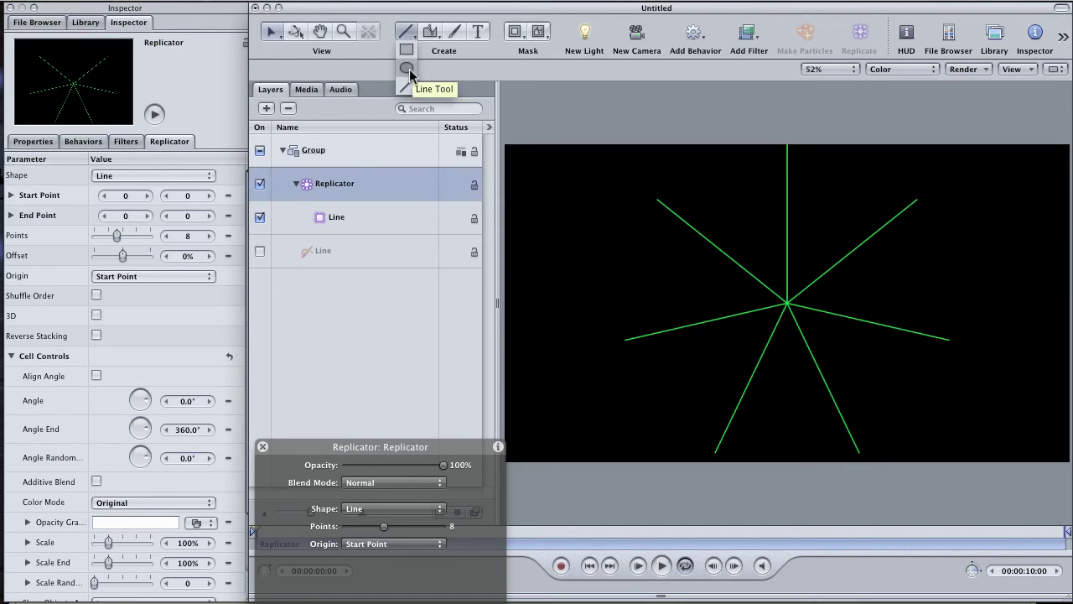
left_click(409, 69)
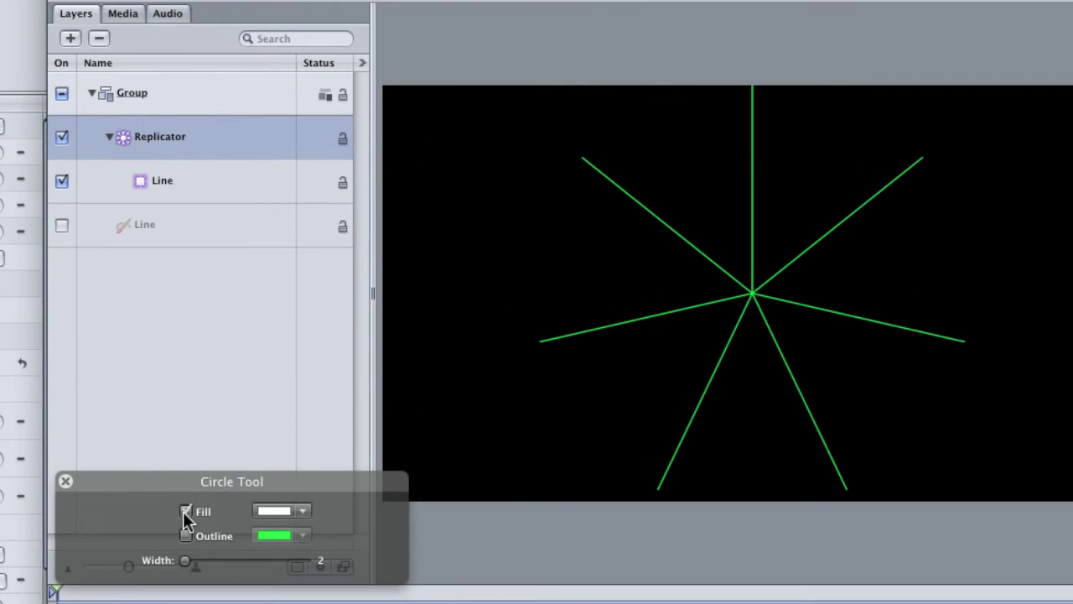
left_click(185, 512)
left_click(185, 536)
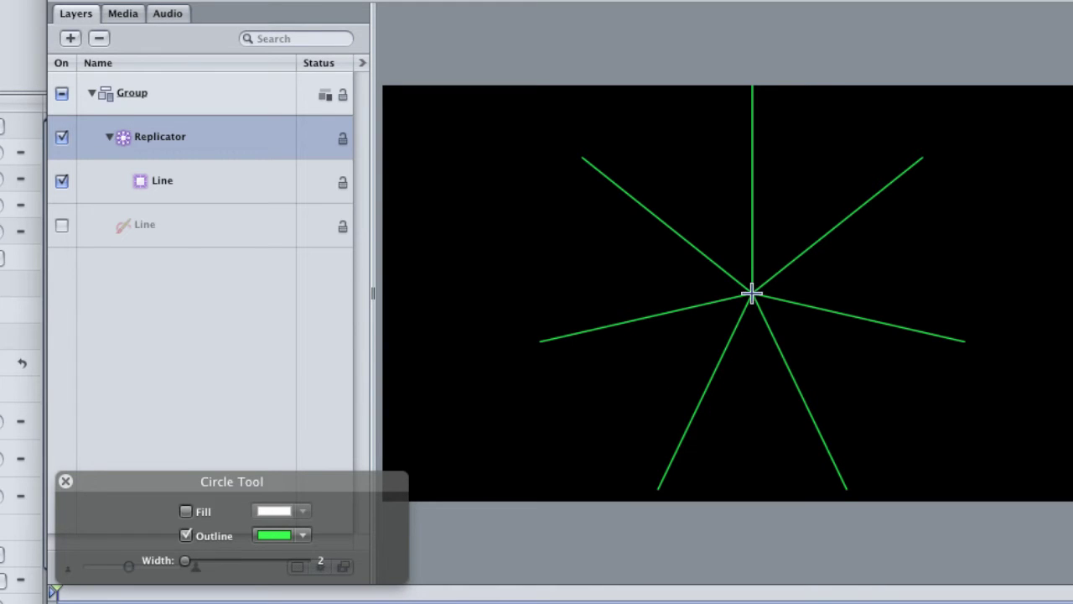
left_click_drag(752, 293, 927, 463)
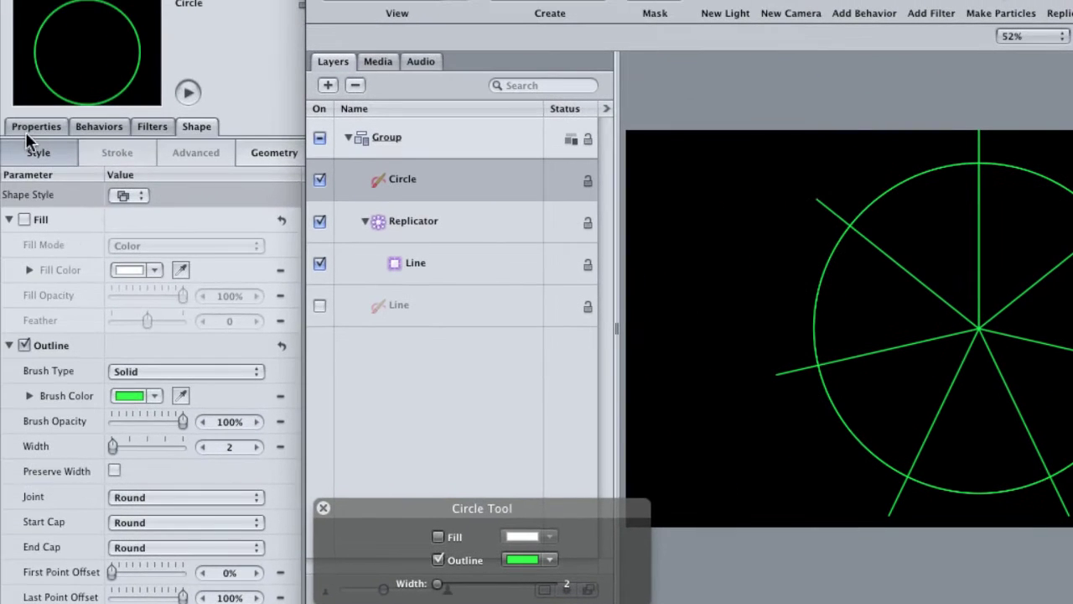
Reset the circle's position to 0, 0 and scale it up to 118%.
left_click(27, 127)
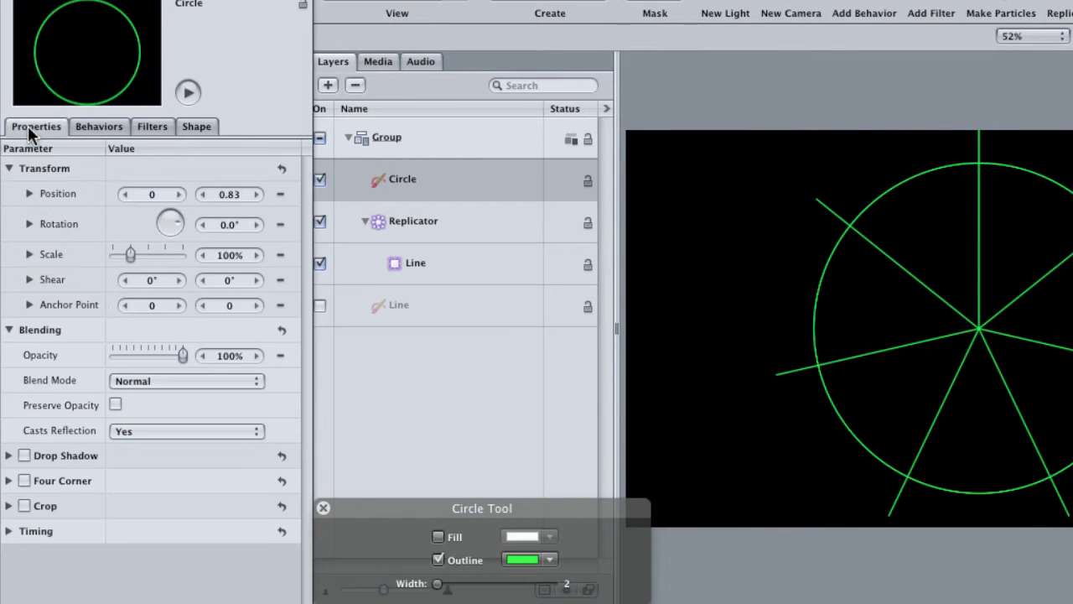
left_click(281, 168)
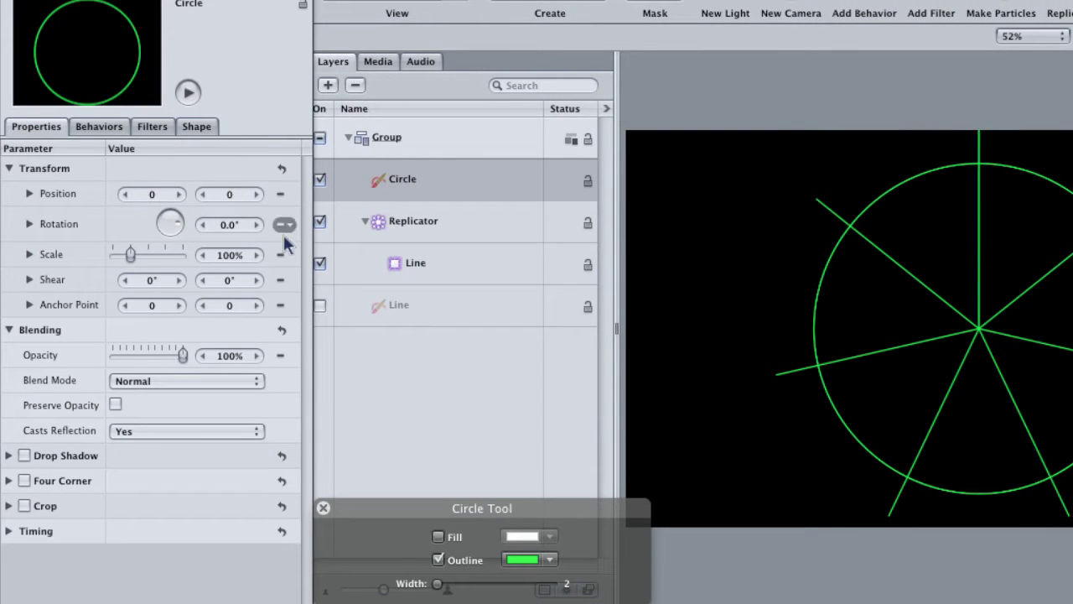
left_click_drag(227, 254, 233, 255)
left_click_drag(138, 255, 158, 256)
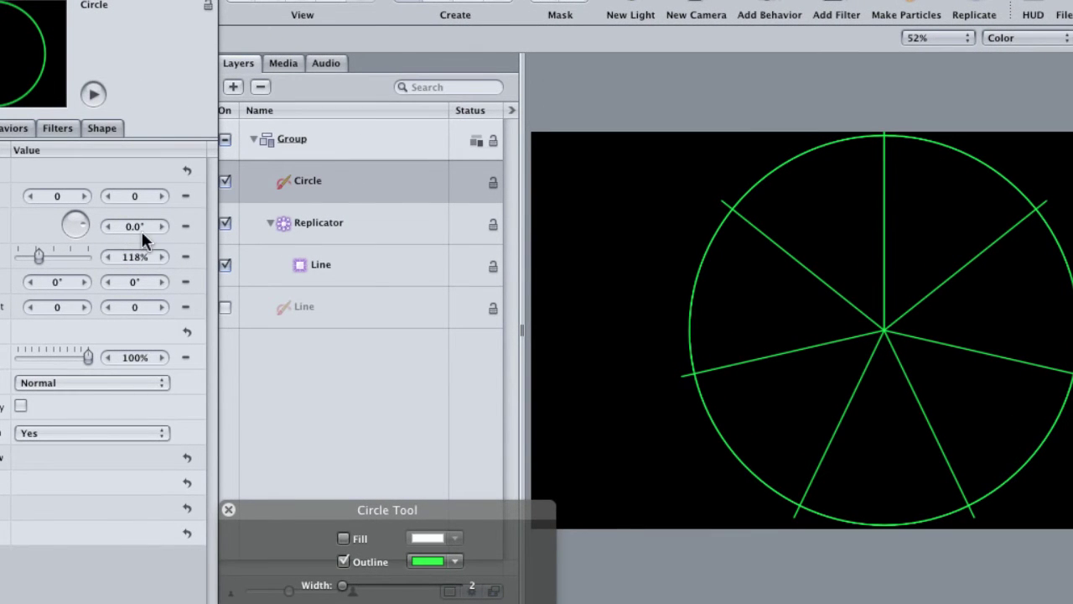
Replicate the circle along a Line with Start/End Point X at 0 and Scale End 23%.
key("l")
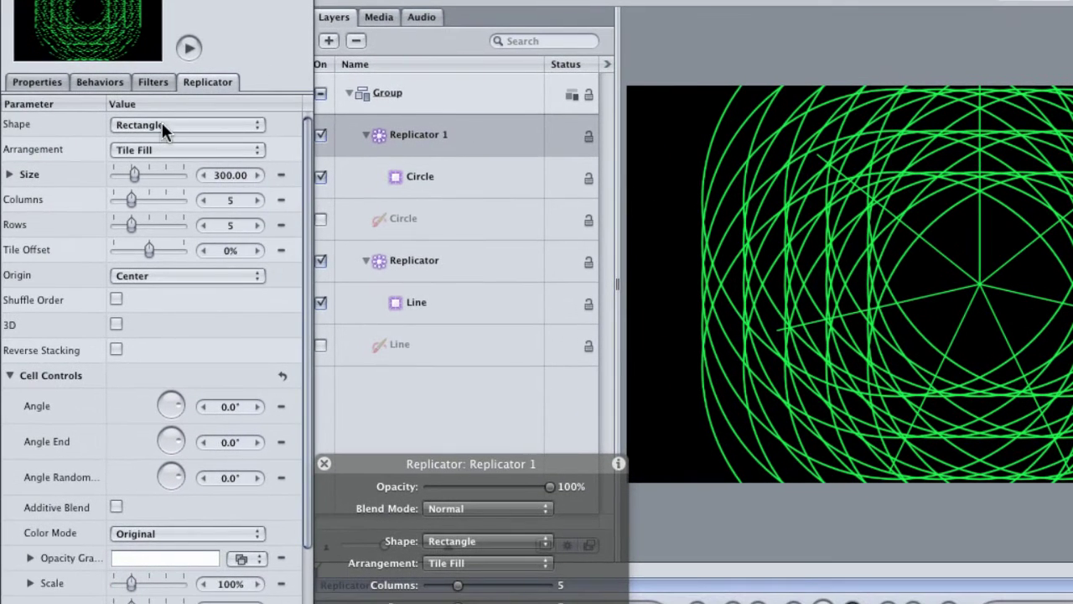
left_click(162, 124)
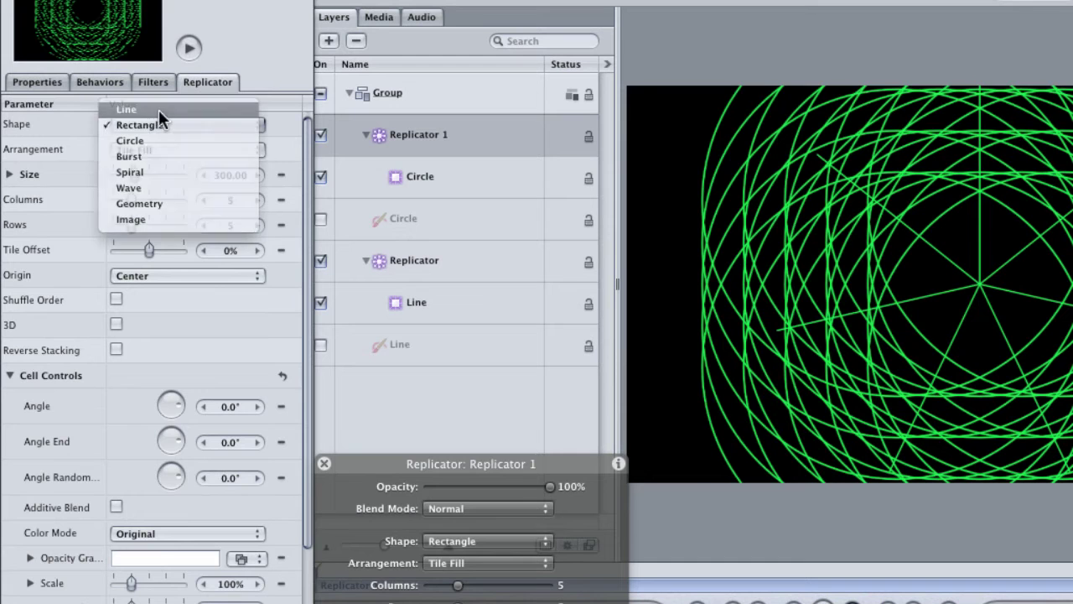
left_click(152, 110)
double_click(156, 149)
type("0")
key("Tab")
type("0")
key("Return")
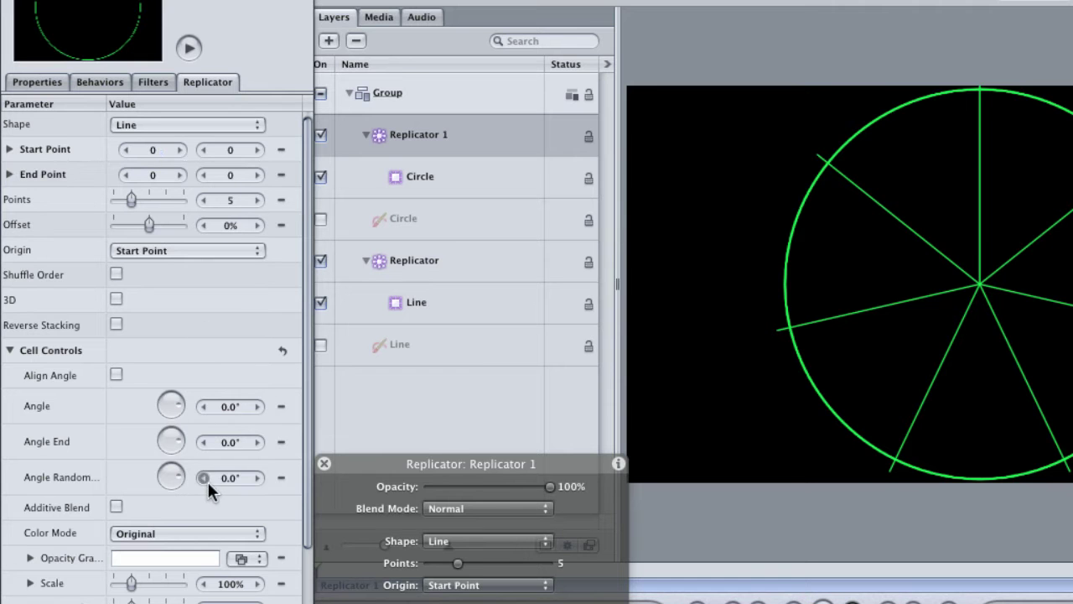
left_click_drag(306, 422, 145, 531)
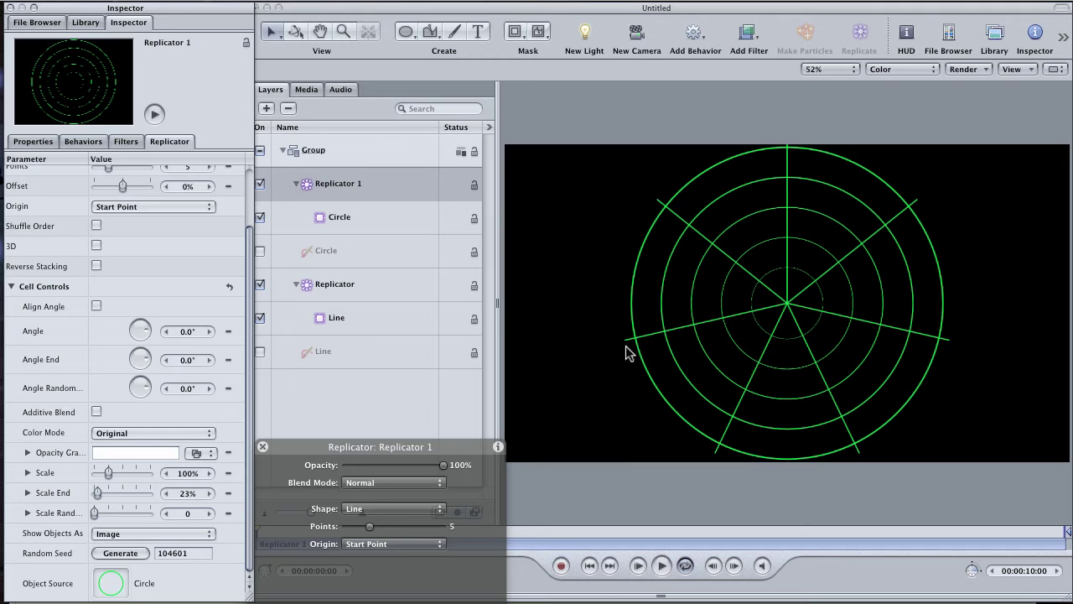
Close the replicator HUD and duplicate the hidden original Circle layer.
left_click(262, 445)
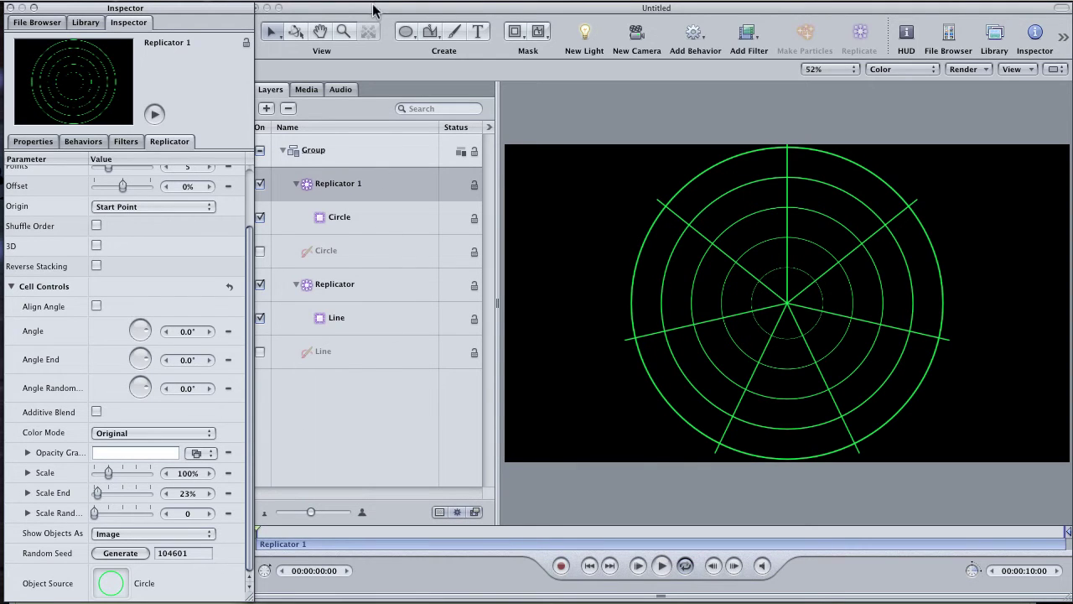
left_click_drag(374, 10, 381, 10)
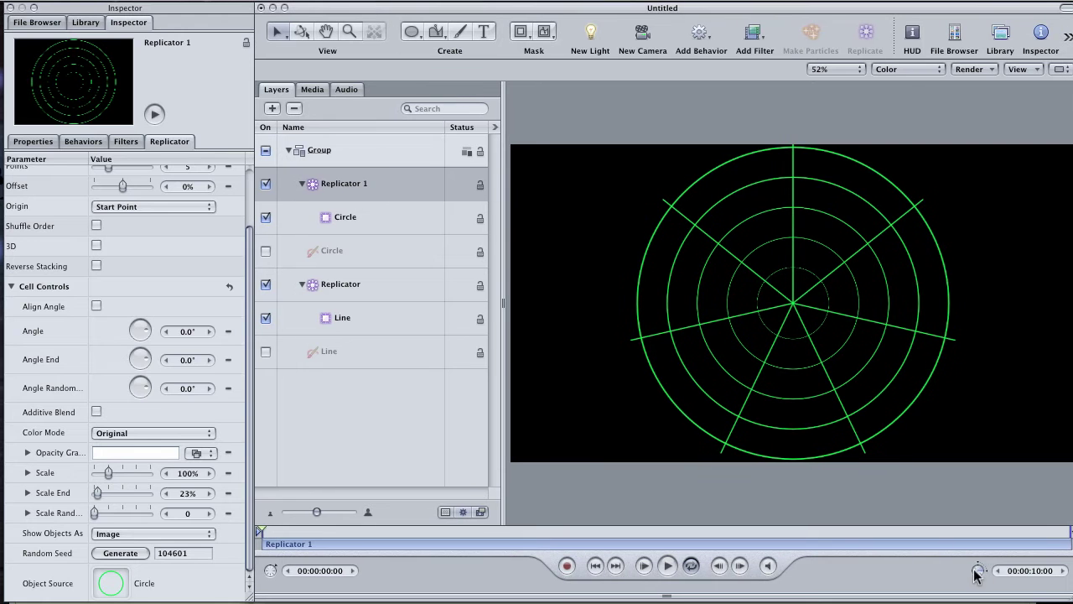
left_click(339, 253)
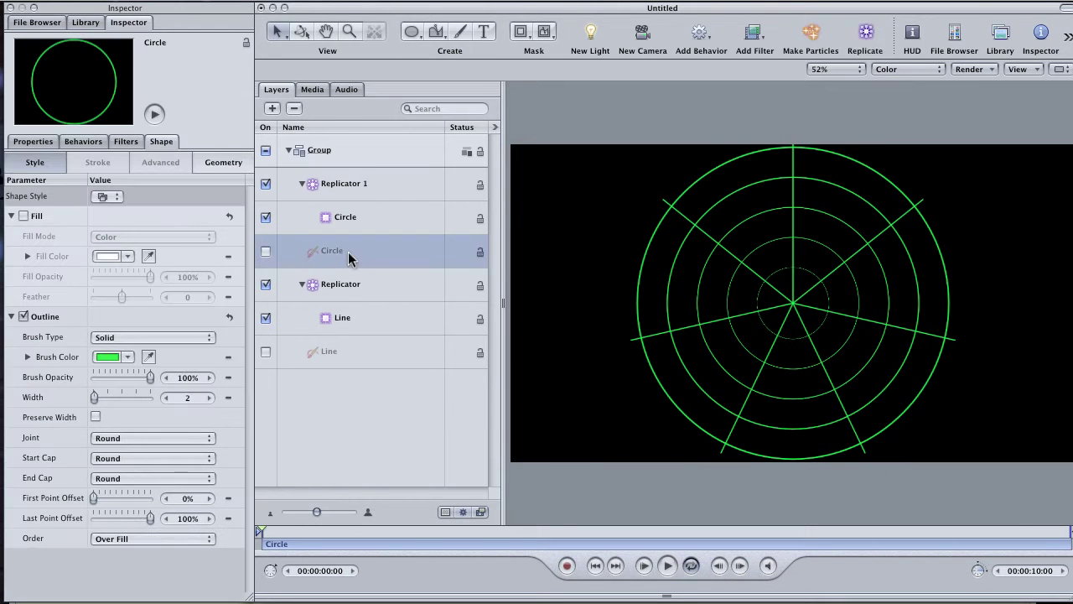
key("super+d")
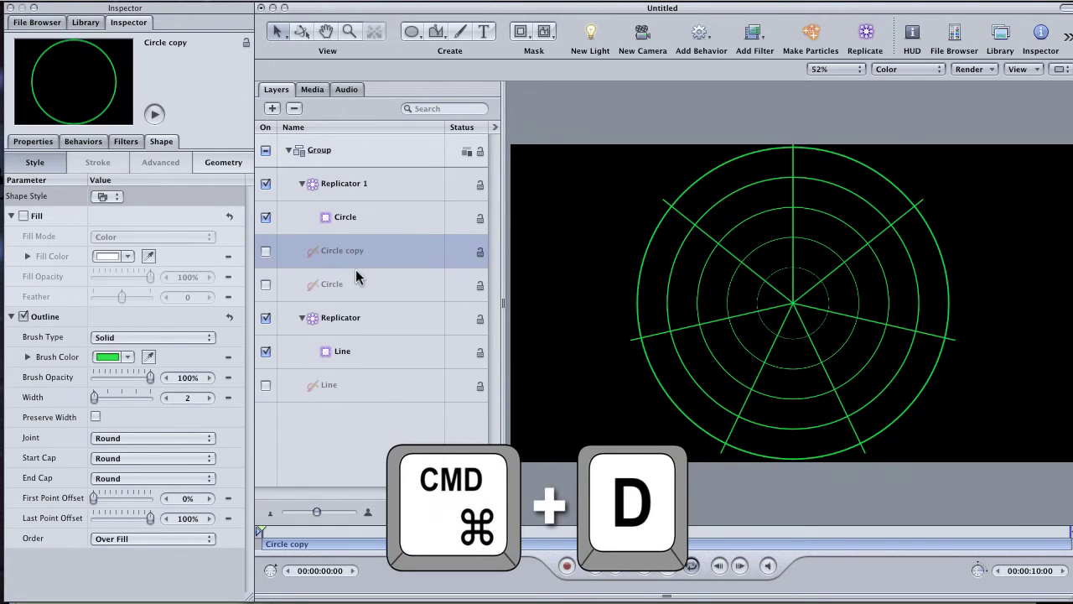
Rename the copy 'mask shape' and give it a solid fill with no outline.
double_click(306, 259)
type("mask shape")
key("Return")
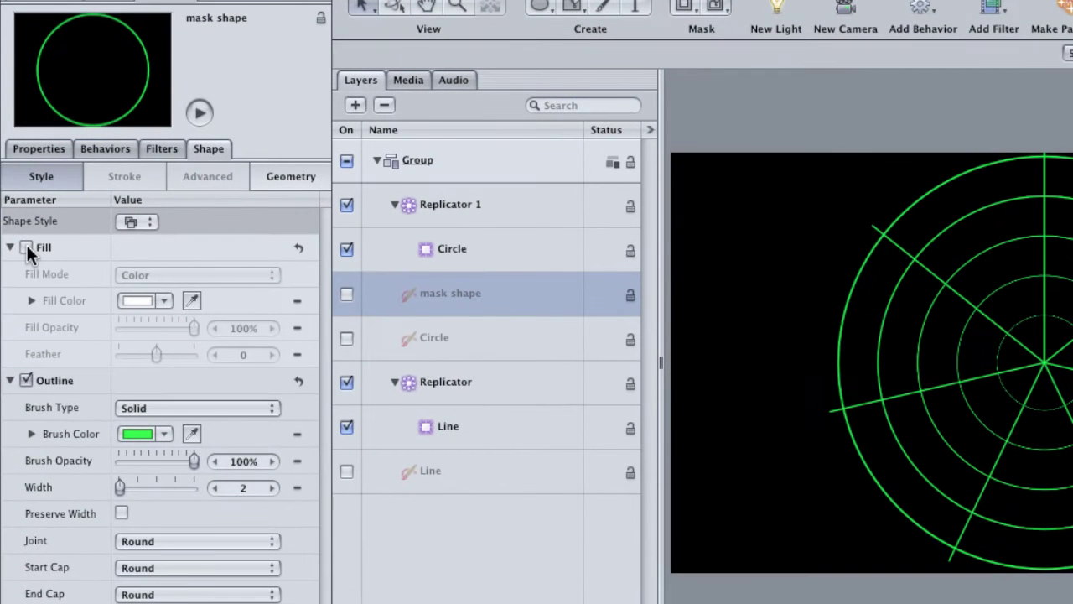
left_click(26, 242)
left_click(26, 371)
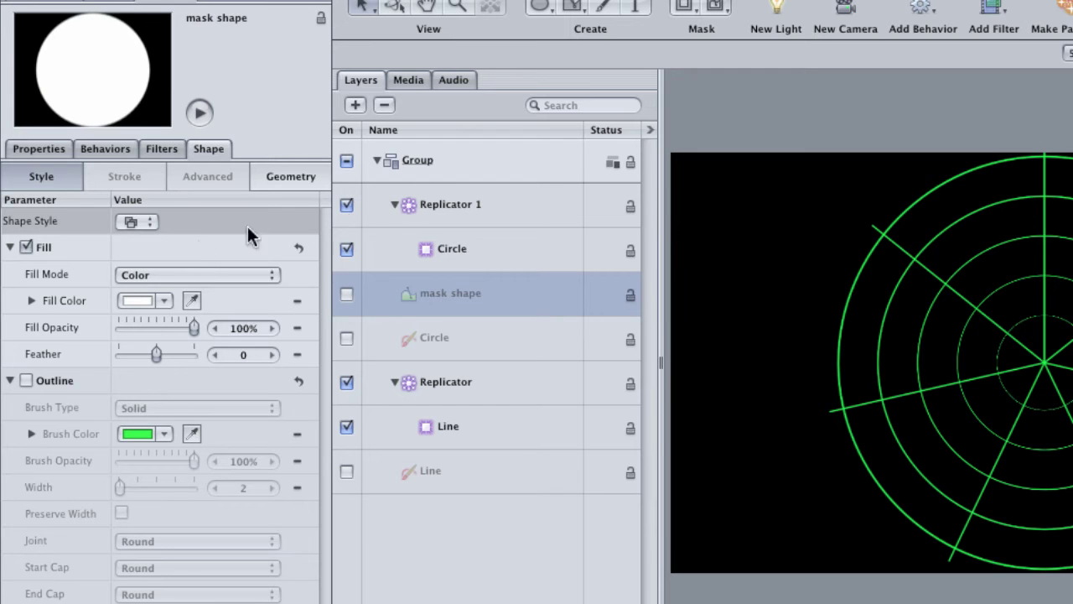
Add an Image Mask to the Group and set mask shape as its Mask Source.
left_click(451, 164)
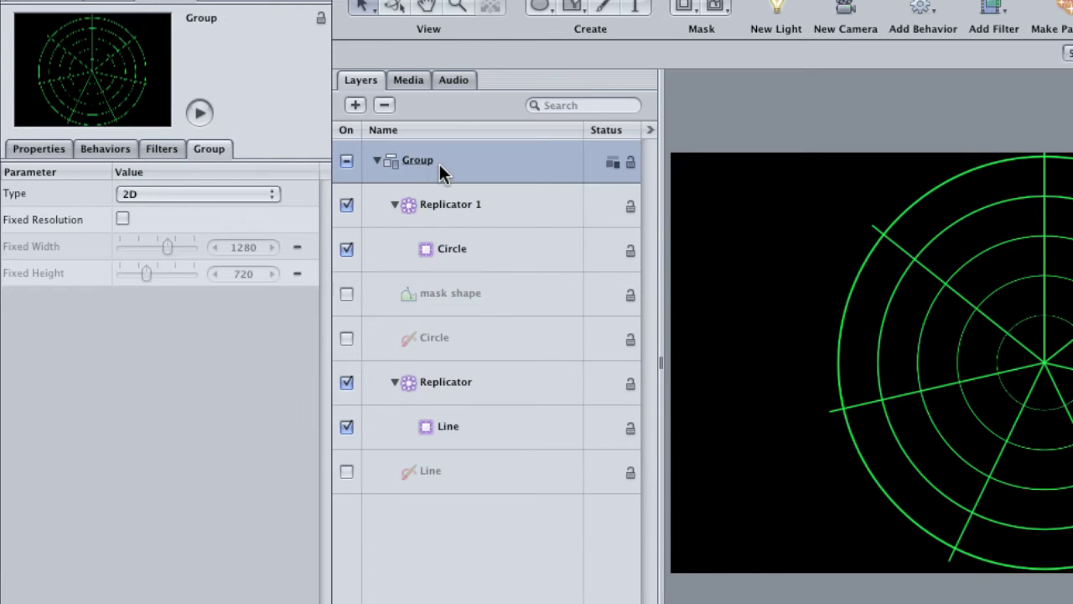
left_click(308, 10)
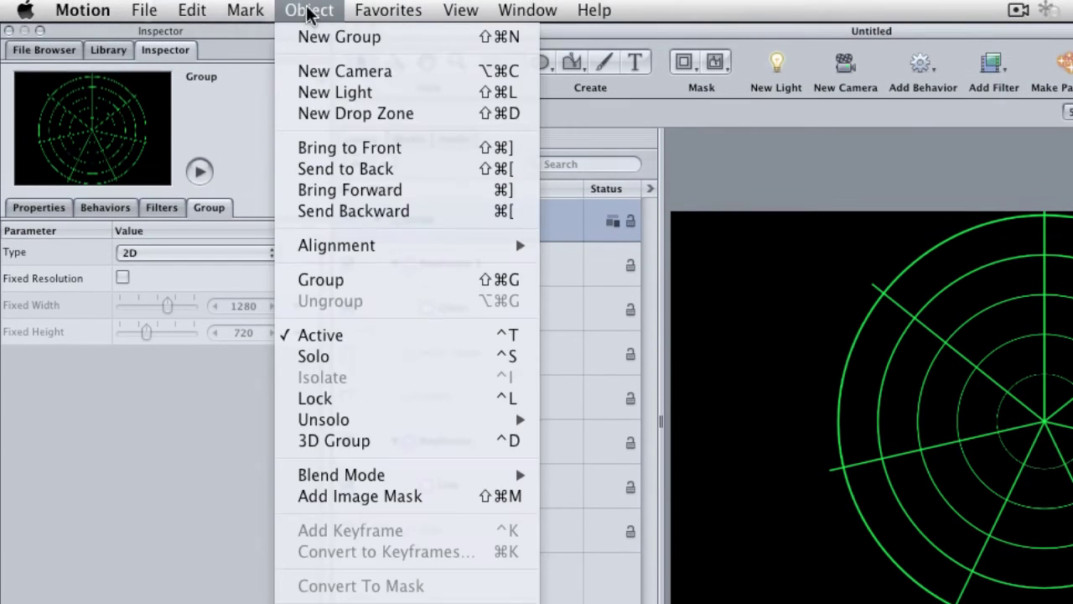
left_click(370, 498)
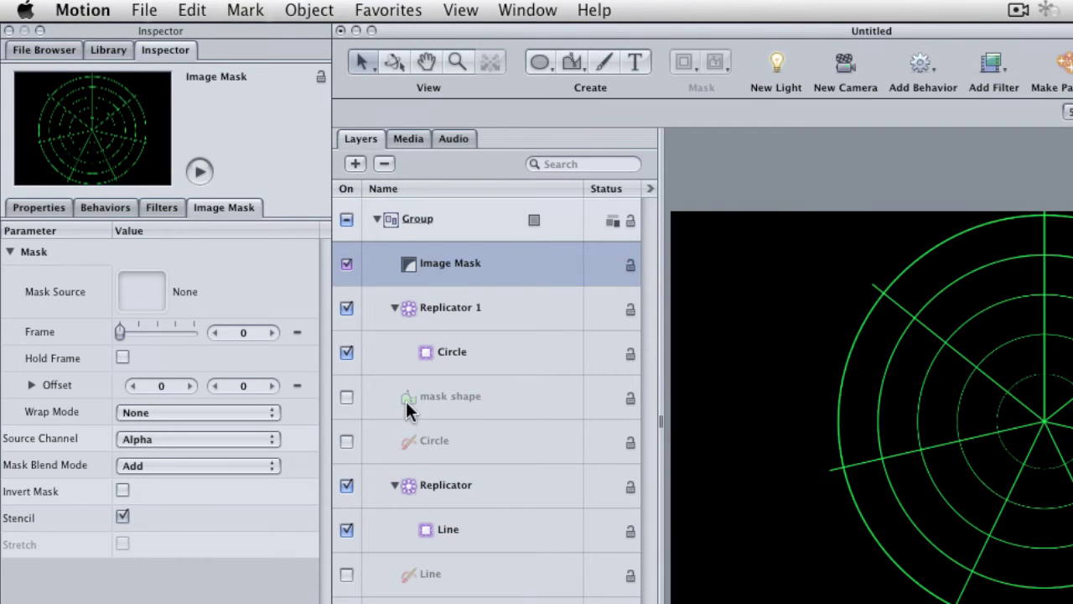
left_click_drag(405, 401, 422, 265)
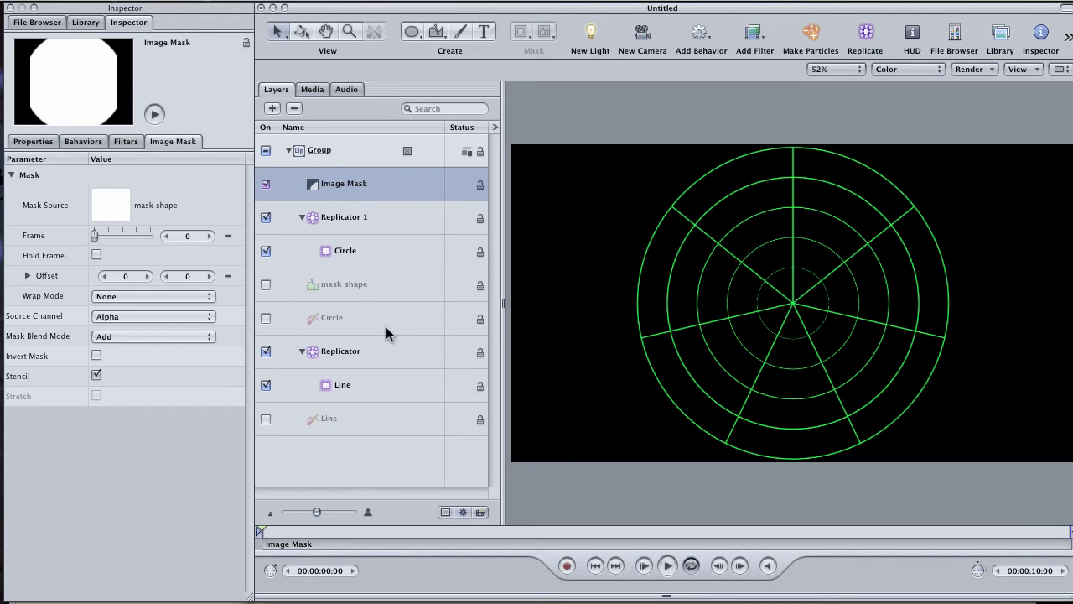
Rename the radar group to 'screen' and add a new group named 'sweep' above it.
left_click(323, 157)
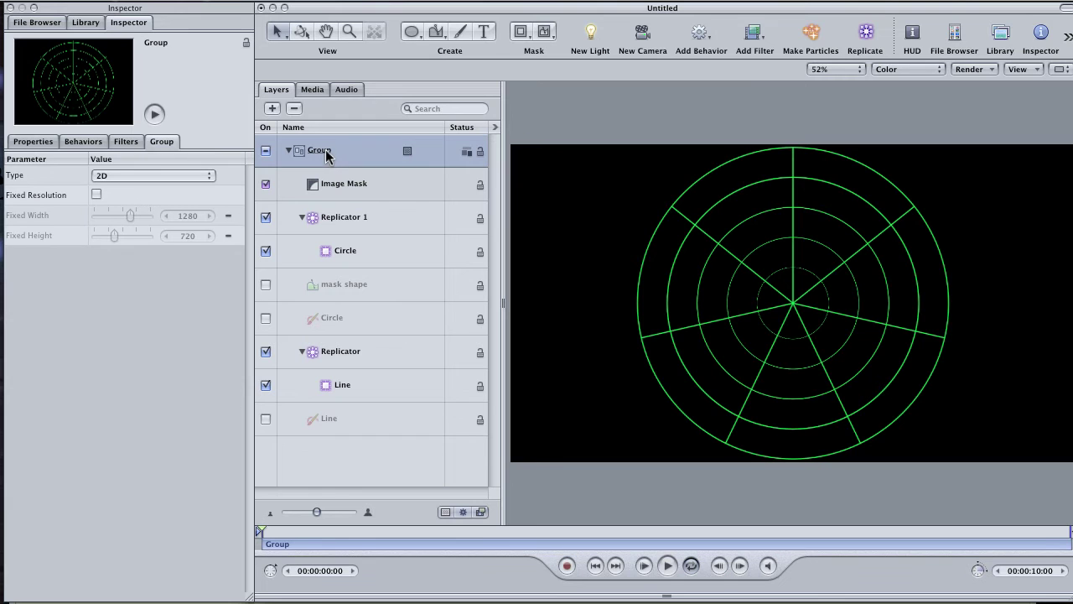
double_click(323, 157)
type("s")
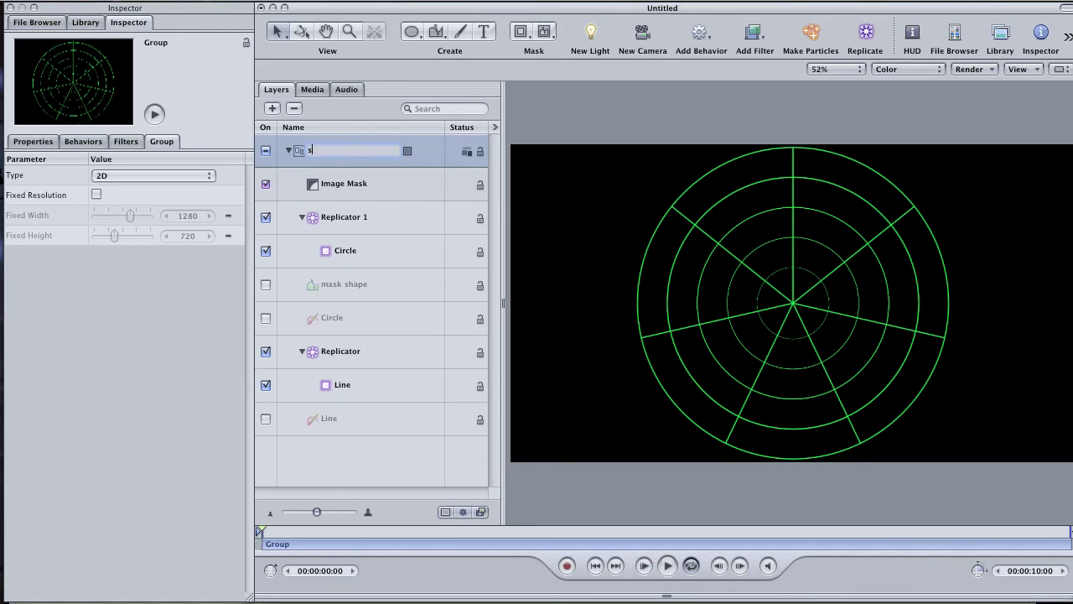
type("creen")
key("Return")
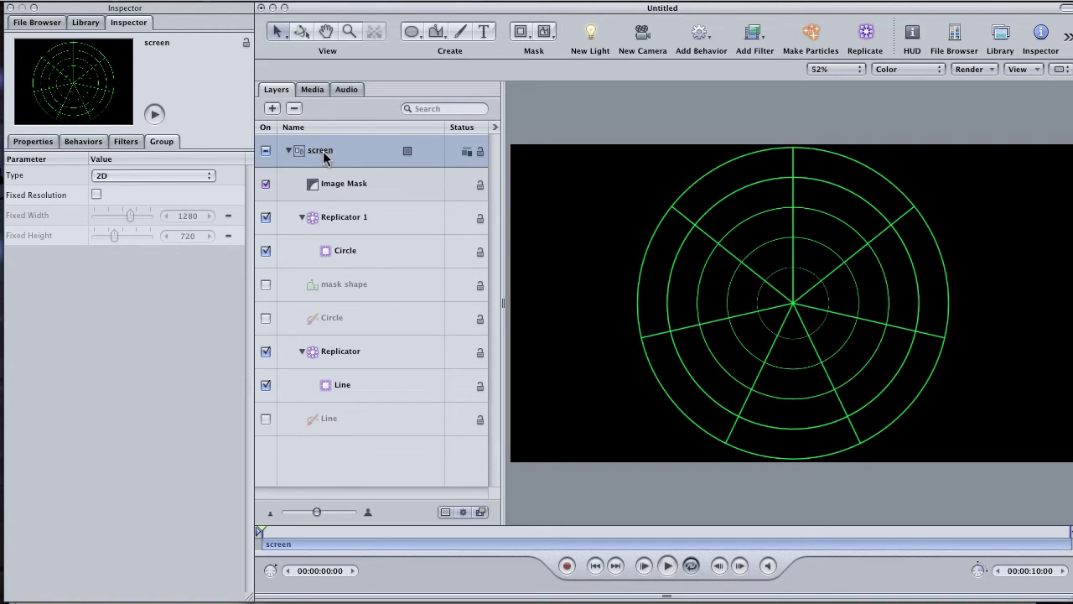
left_click(271, 109)
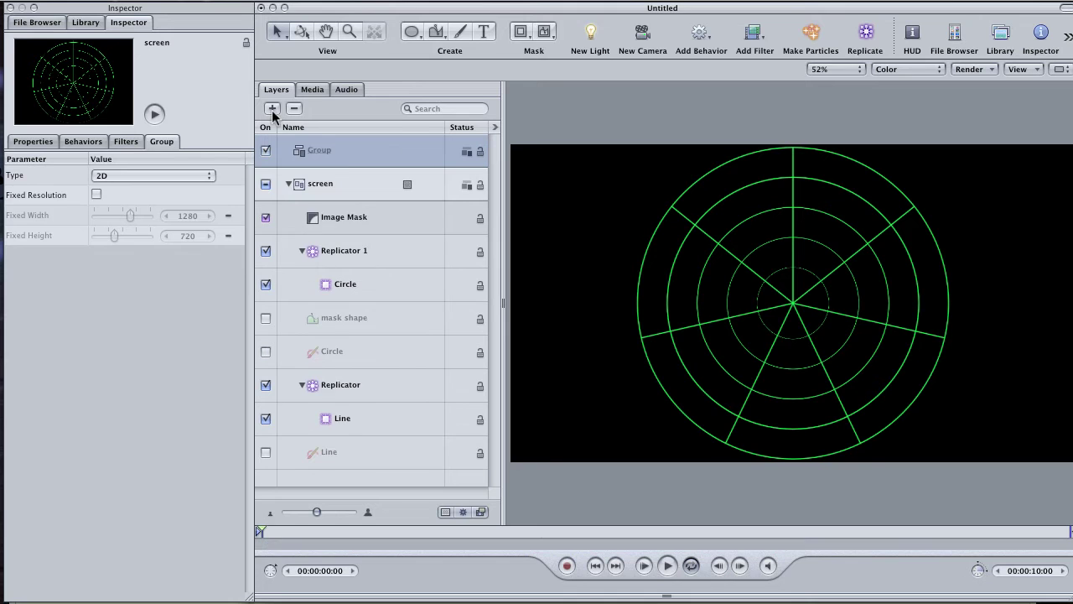
double_click(333, 158)
type("sweep")
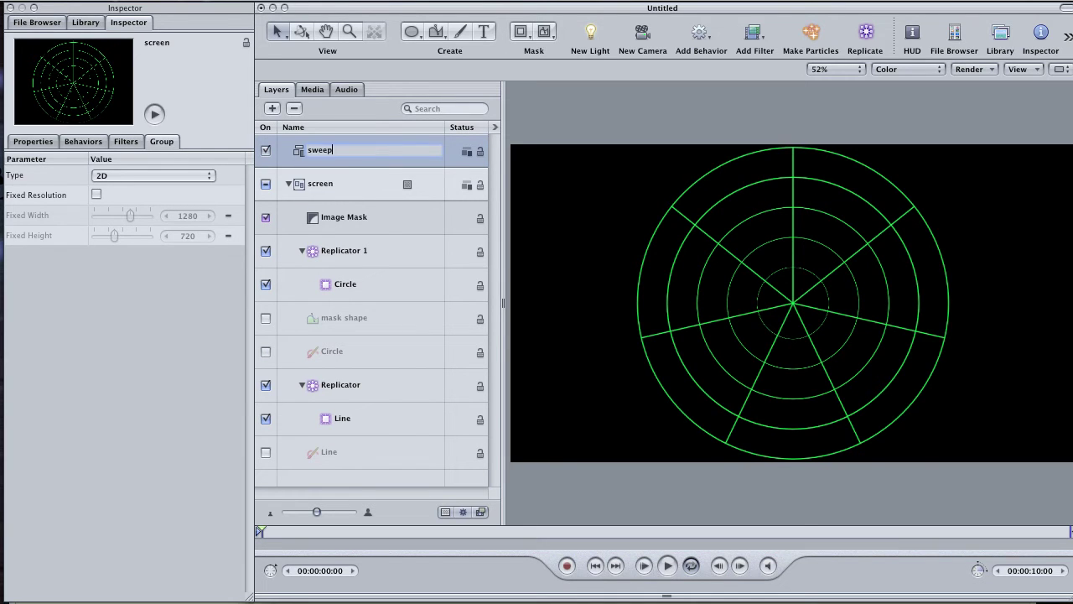
key("Return")
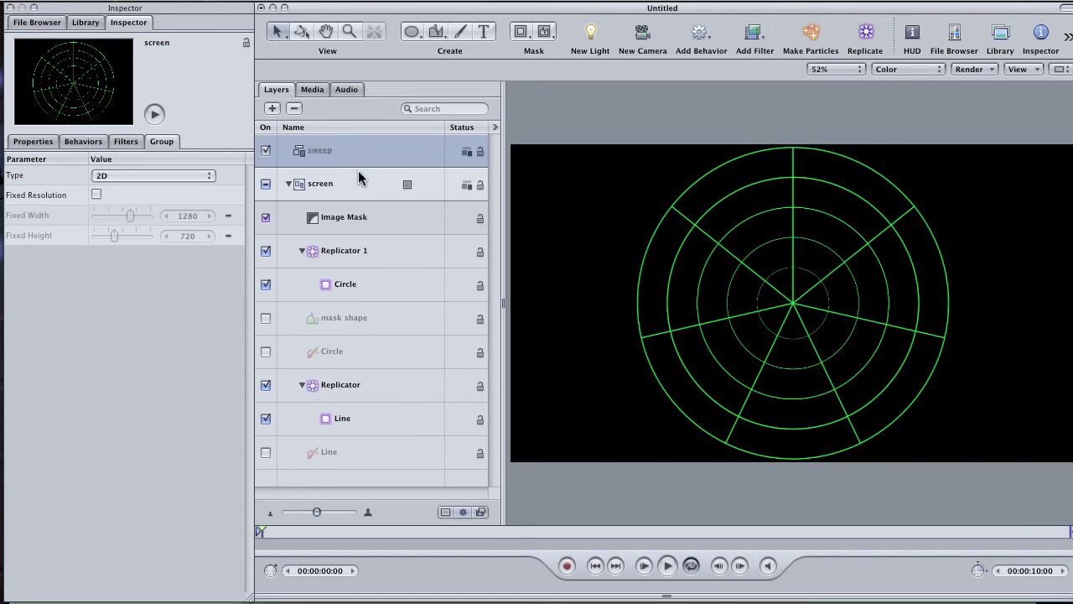
Duplicate the original Line layer into the sweep group as a visible layer named 'sweep line'.
left_click(350, 458)
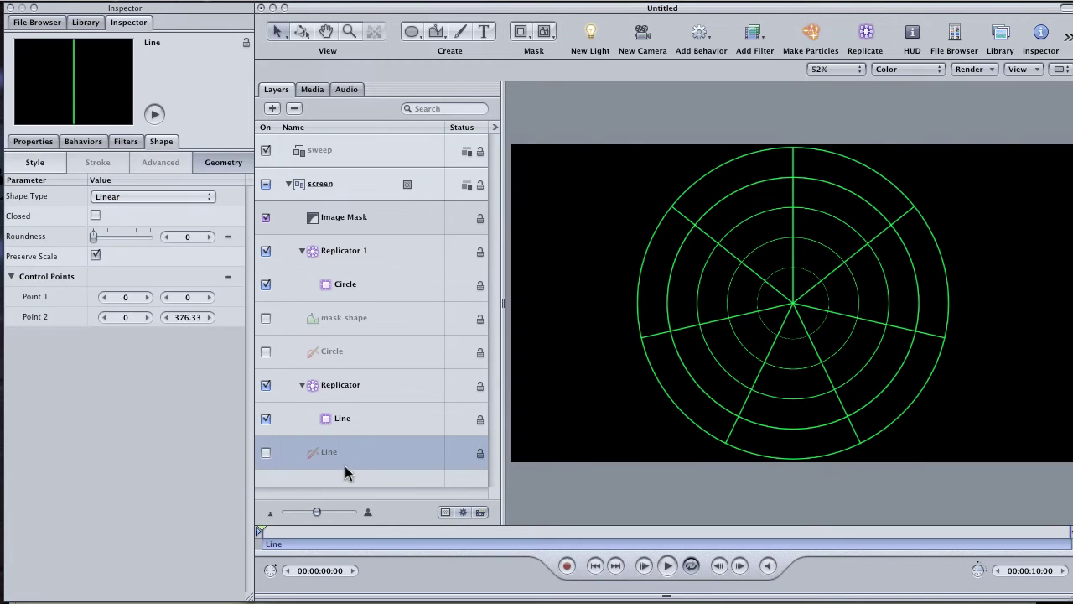
key("super+d")
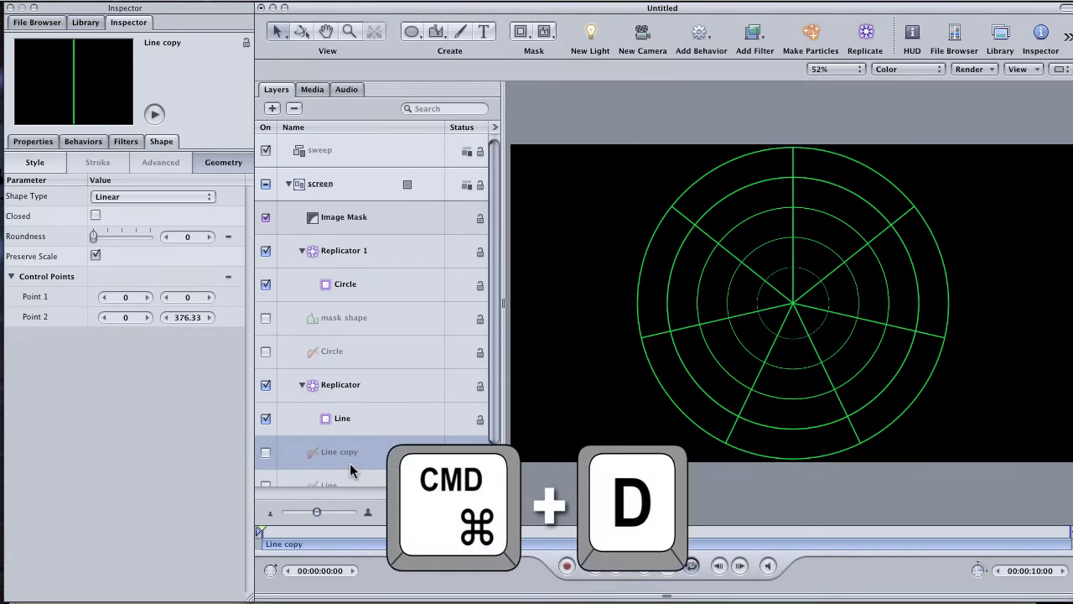
left_click_drag(334, 456, 323, 155)
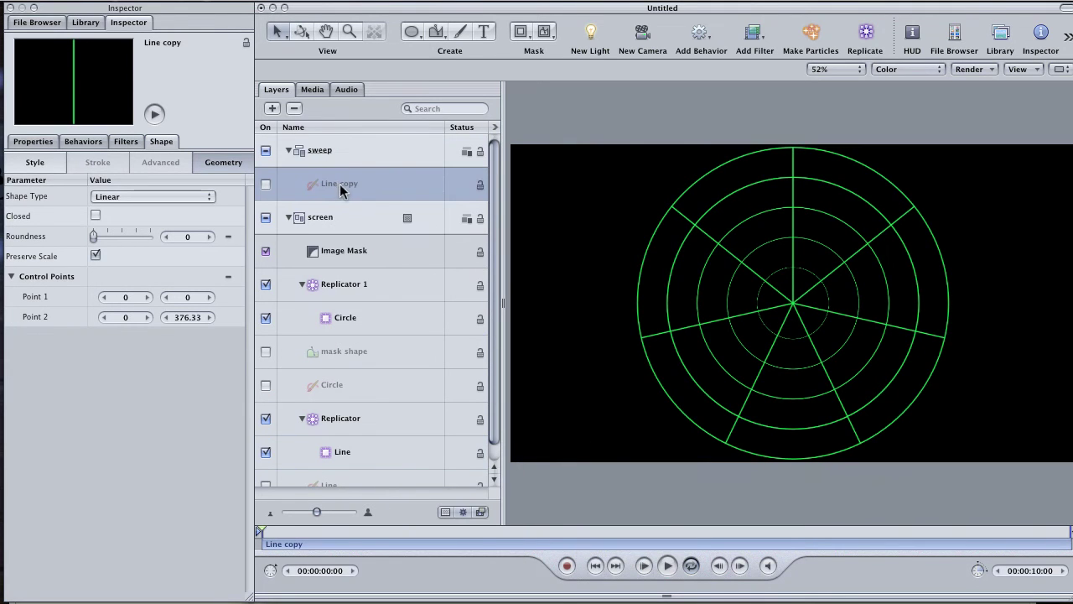
double_click(350, 183)
type("swe")
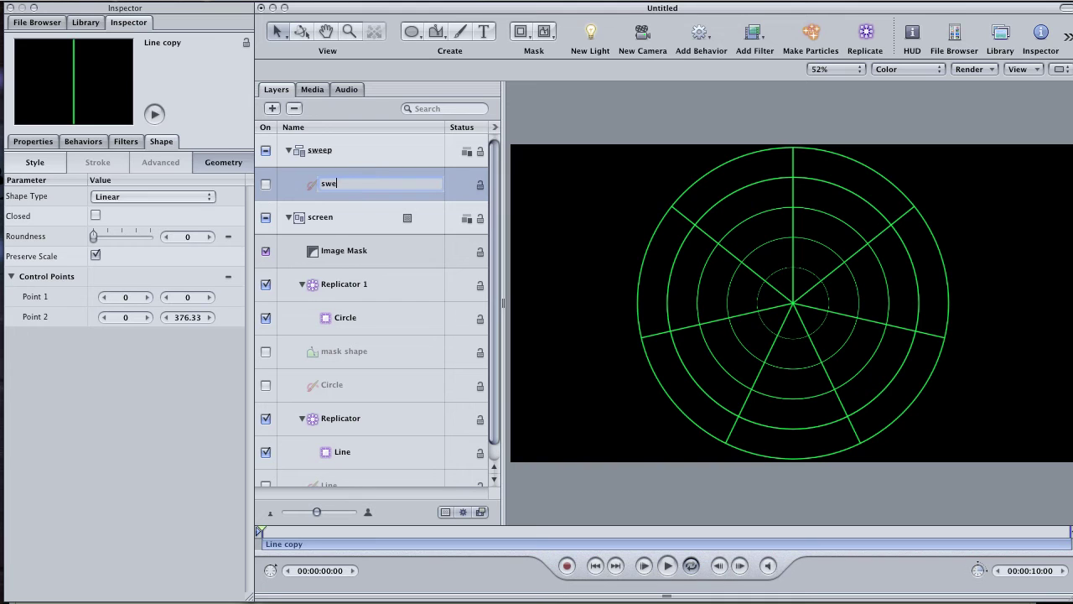
type("ep line")
key("Return")
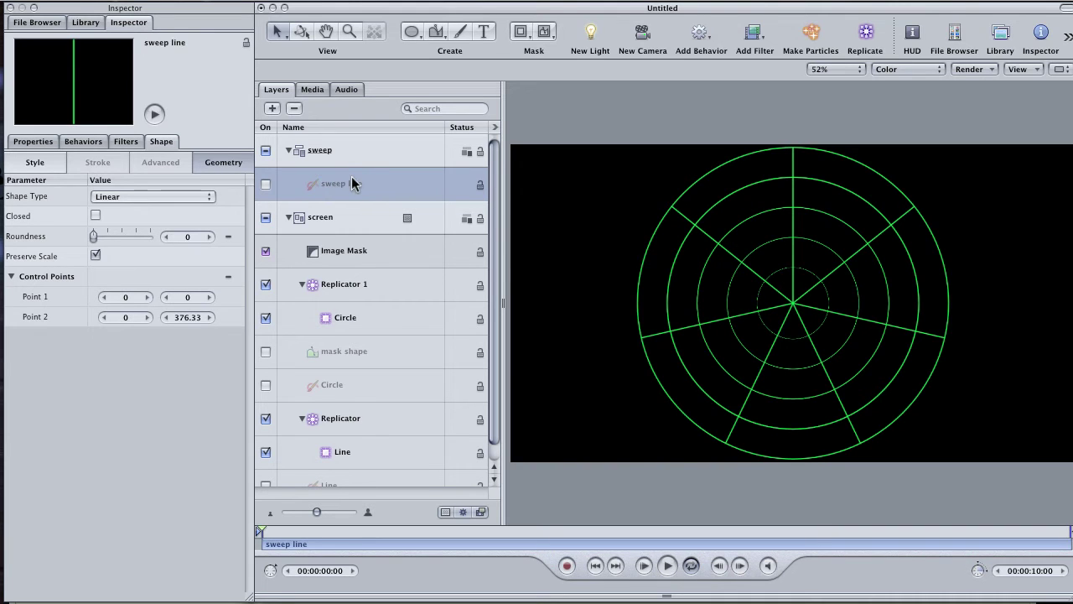
left_click(266, 184)
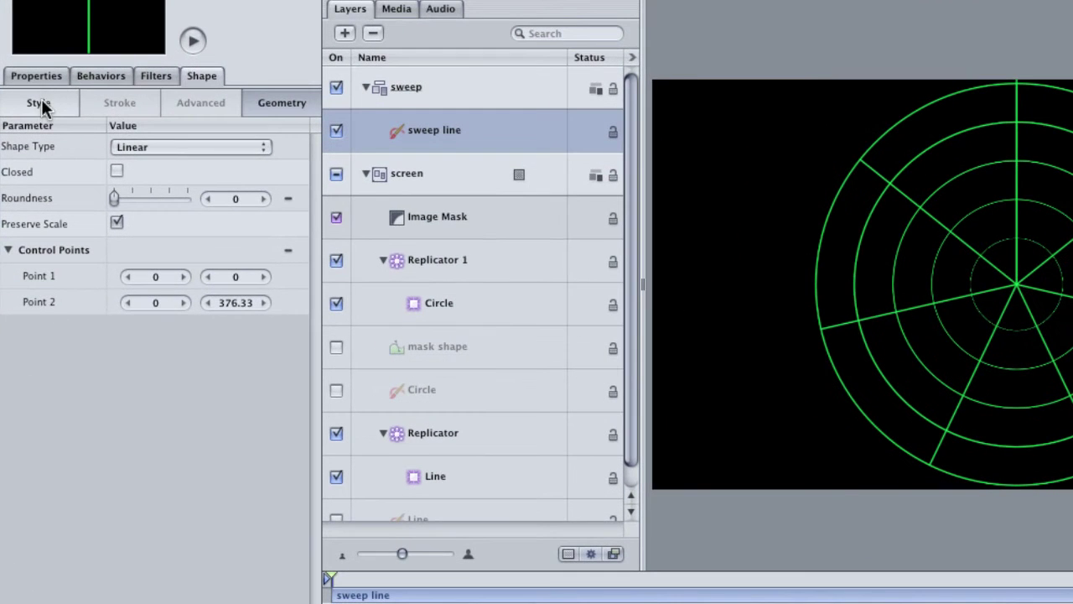
Thicken the sweep line's outline to width 10 and switch its brush to Airbrush.
left_click(38, 161)
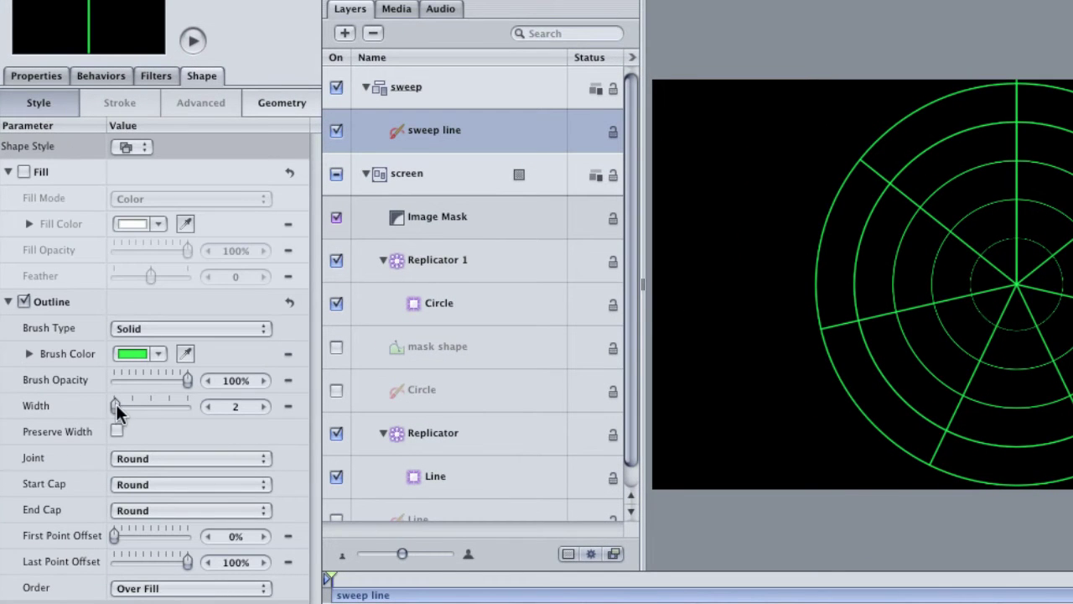
left_click_drag(115, 404, 123, 405)
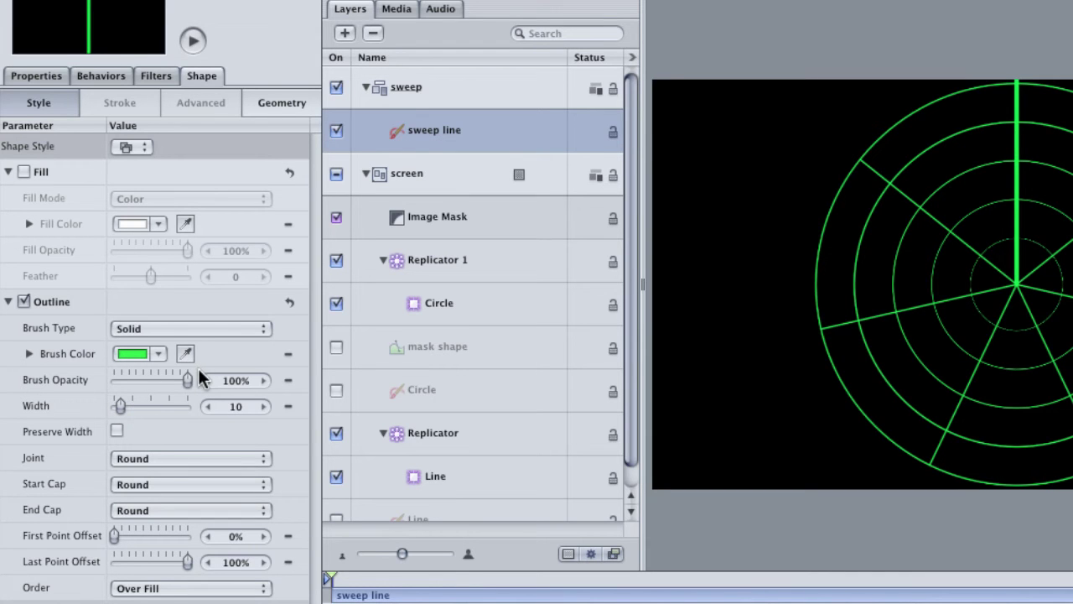
left_click(151, 331)
left_click(161, 343)
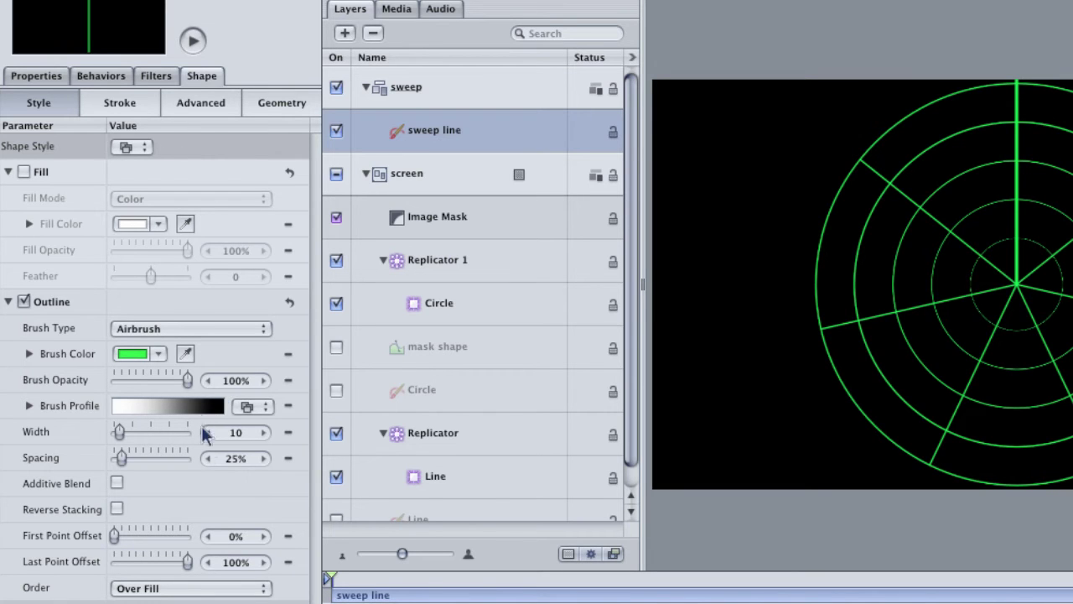
Turn on Additive Blend and brighten the sweep line's green colour.
left_click(117, 483)
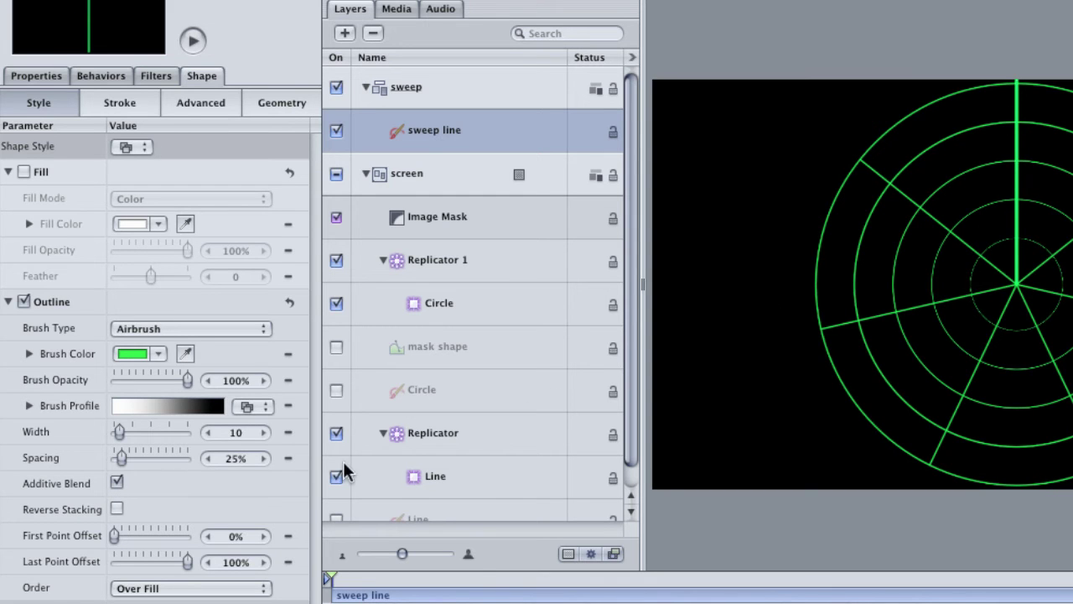
left_click(136, 353)
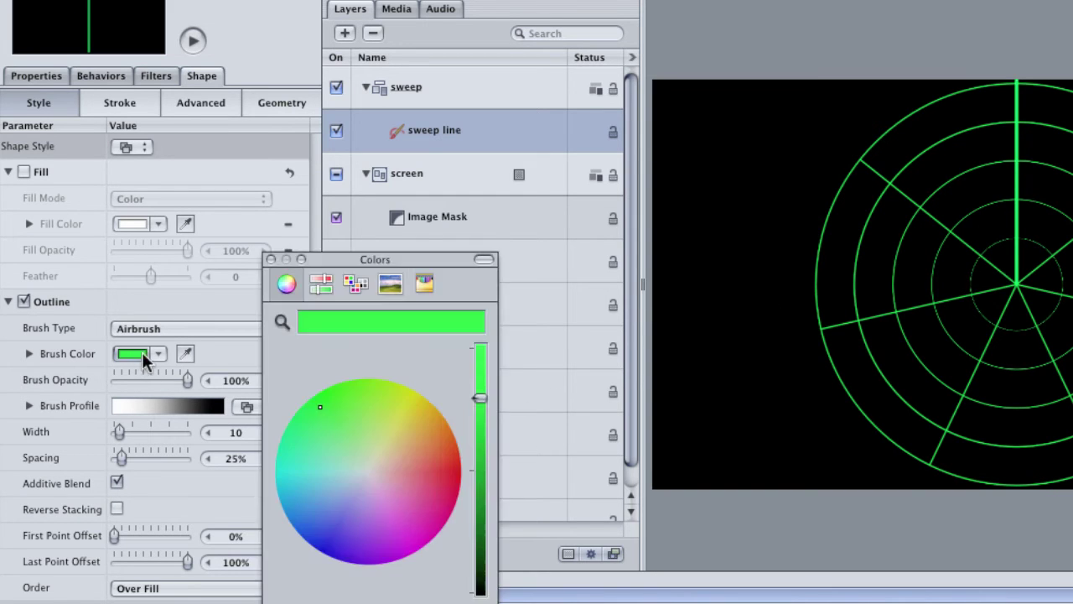
mouse_move(479, 403)
left_mouse_down()
mouse_move(478, 375)
mouse_move(479, 450)
mouse_move(479, 409)
left_mouse_up()
Shape the sweep line's Width Over Stroke curve from about 63 at the centre to 253 outward.
left_click(270, 259)
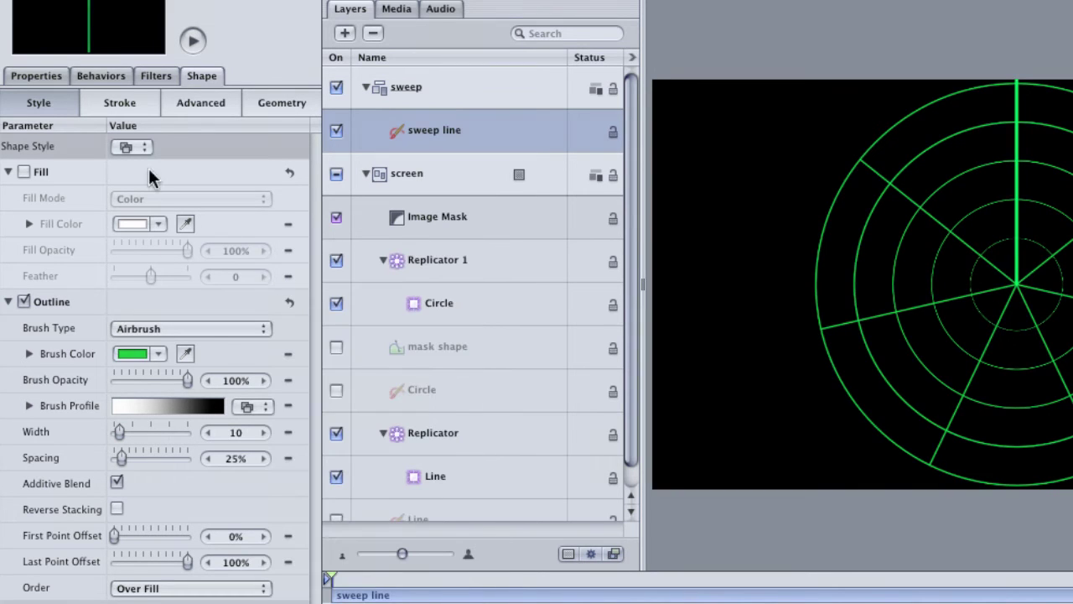
left_click(116, 101)
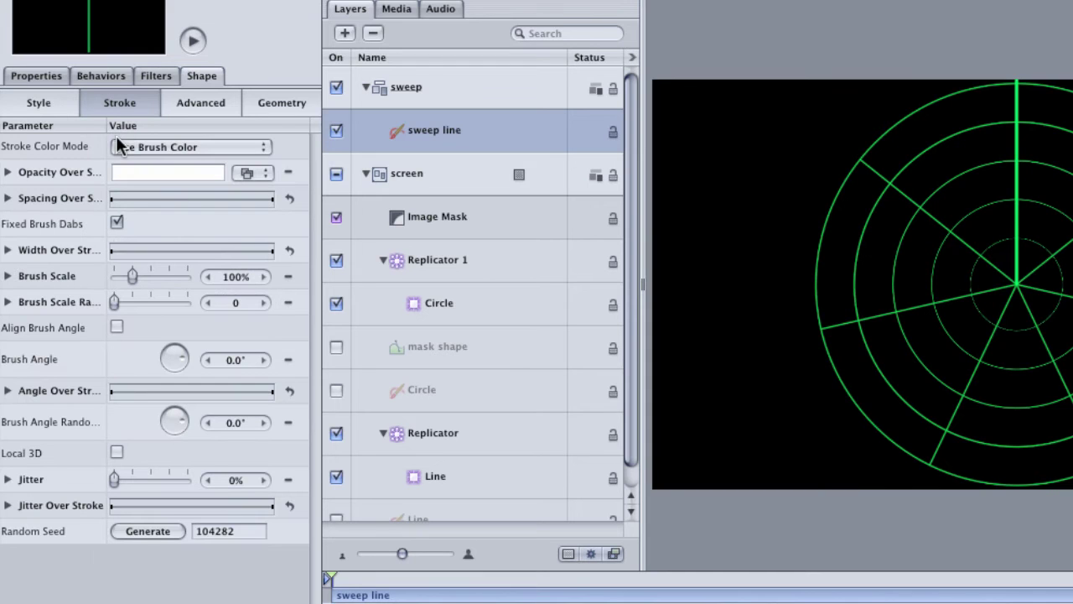
left_click(8, 250)
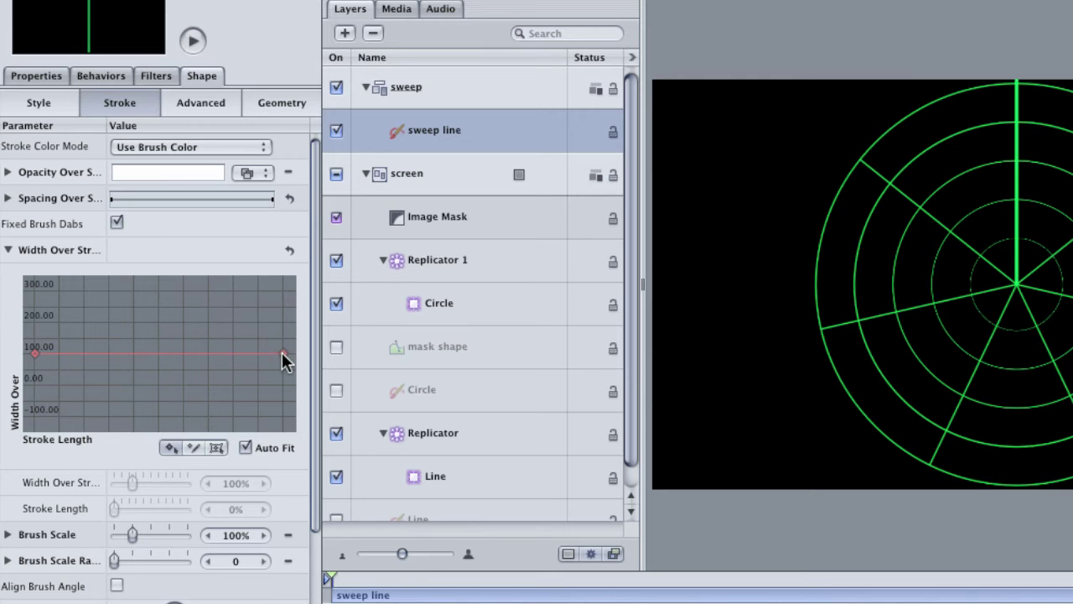
left_click_drag(284, 352, 284, 307)
left_click_drag(37, 357, 35, 363)
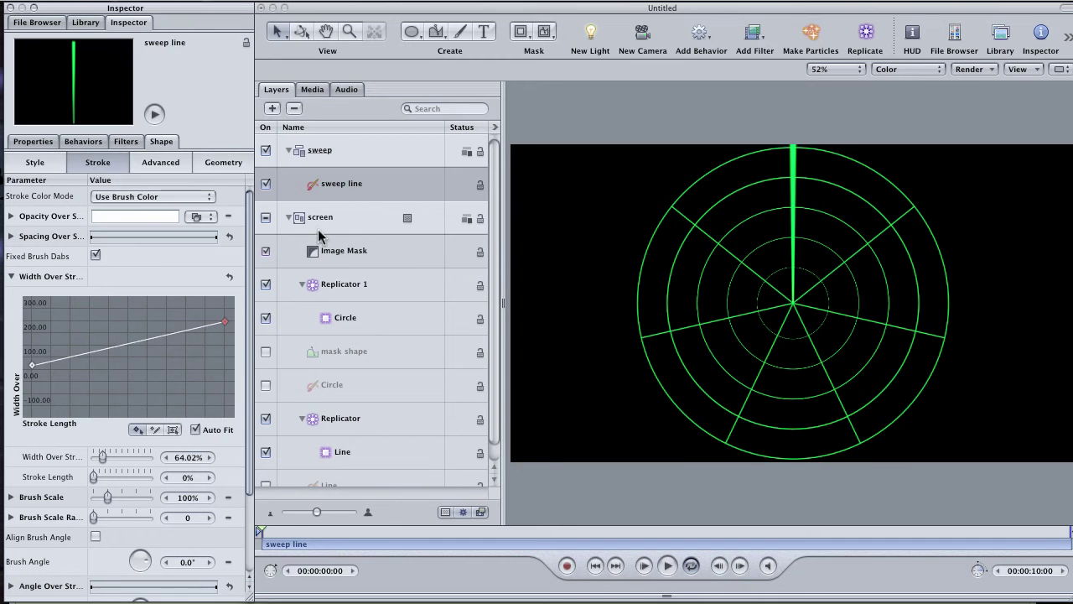
Add a Ramp behaviour to the sweep group's Rotation ending at about 1078°, then play it back.
left_click(357, 156)
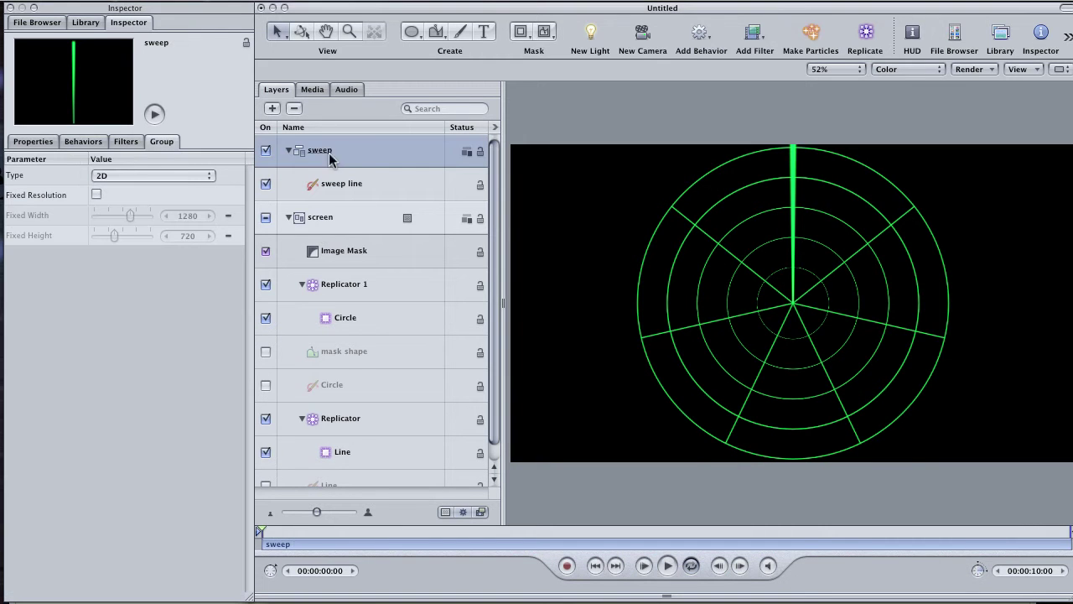
left_click(34, 140)
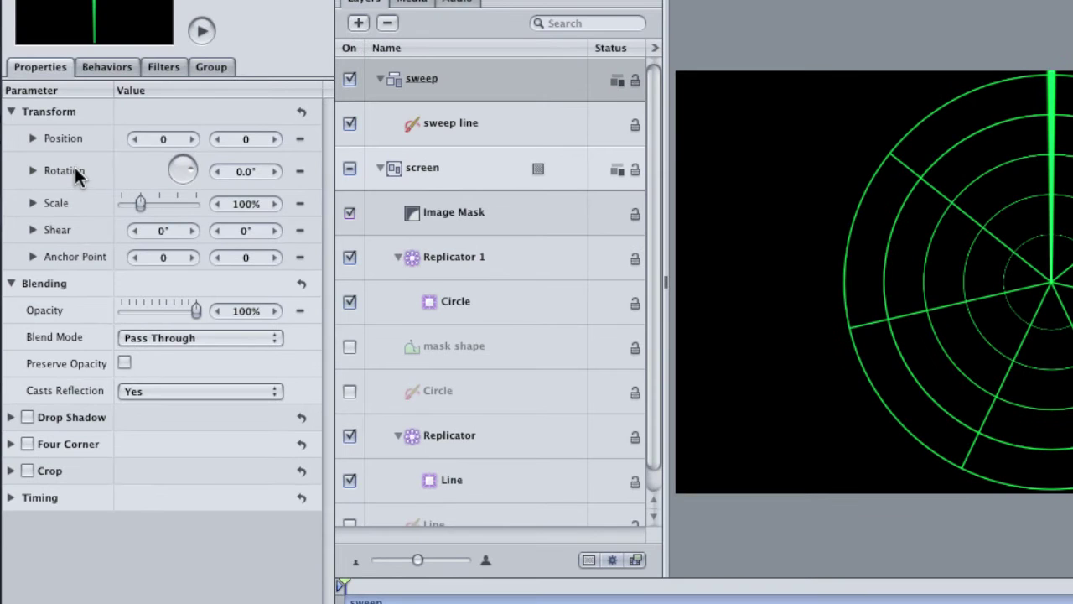
right_click(76, 167)
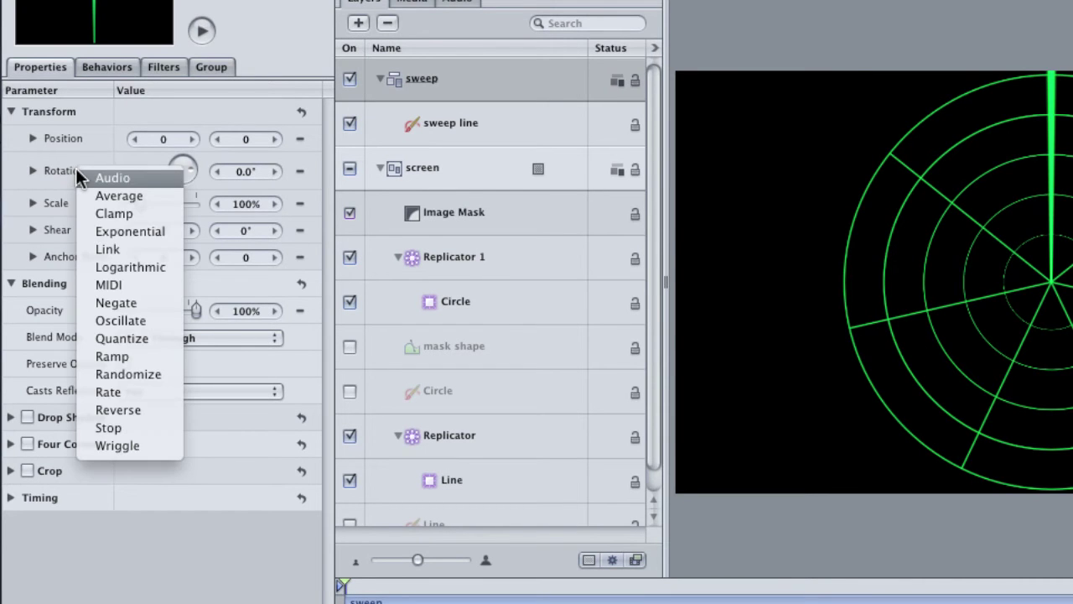
left_click(139, 354)
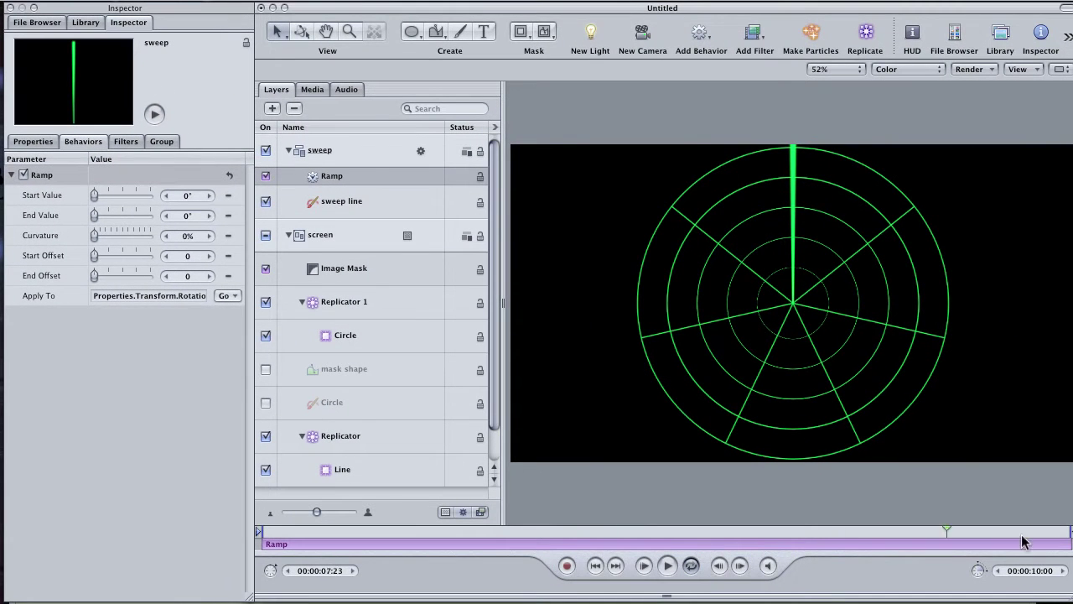
left_click(1065, 531)
left_click_drag(181, 216, 330, 229)
left_click_drag(188, 215, 190, 215)
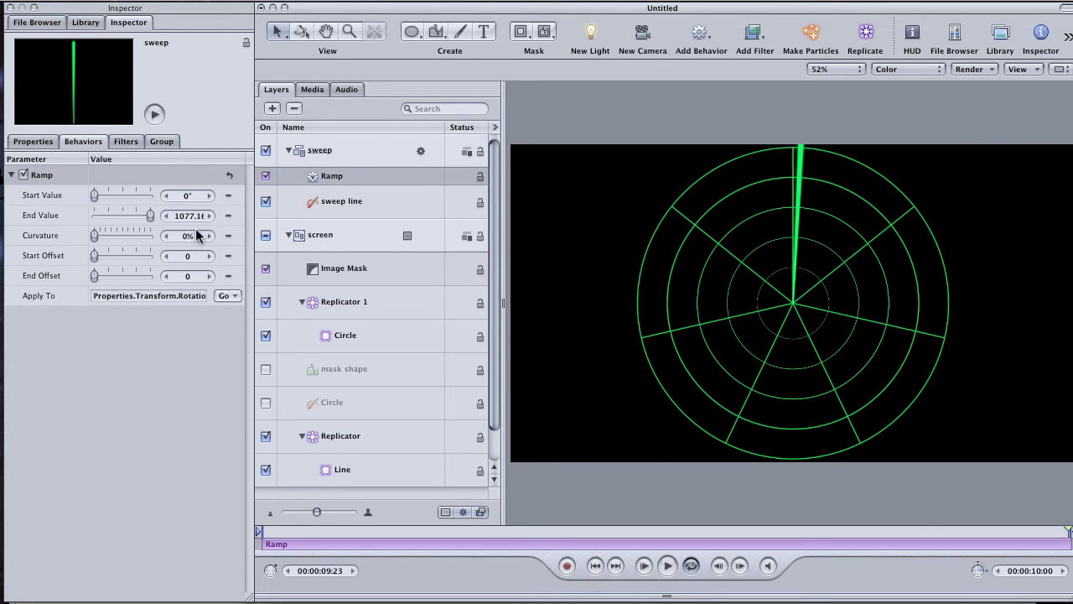
left_click(209, 214)
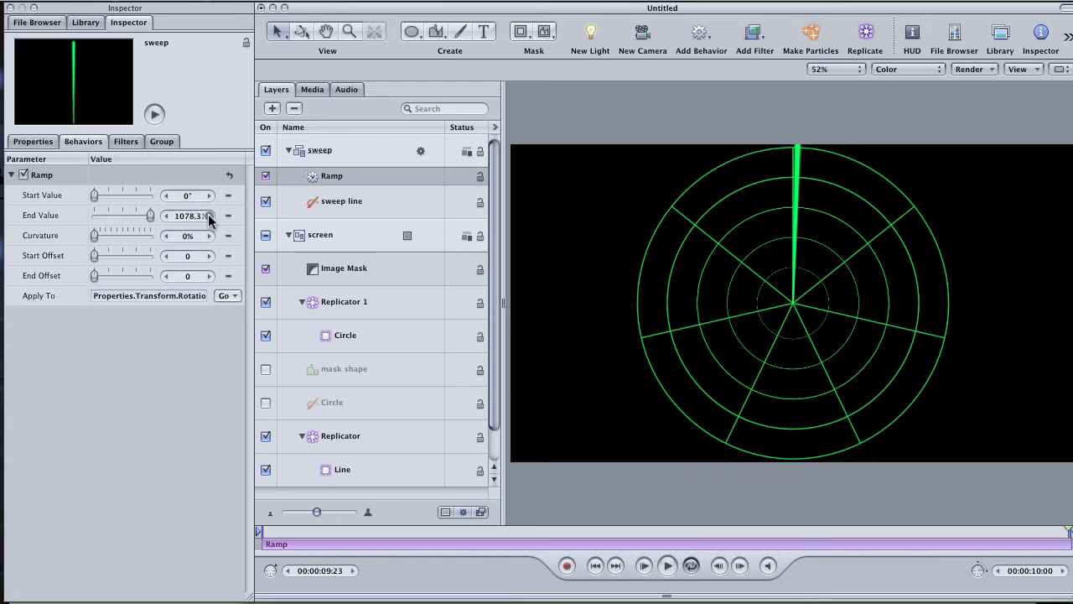
left_click(936, 528)
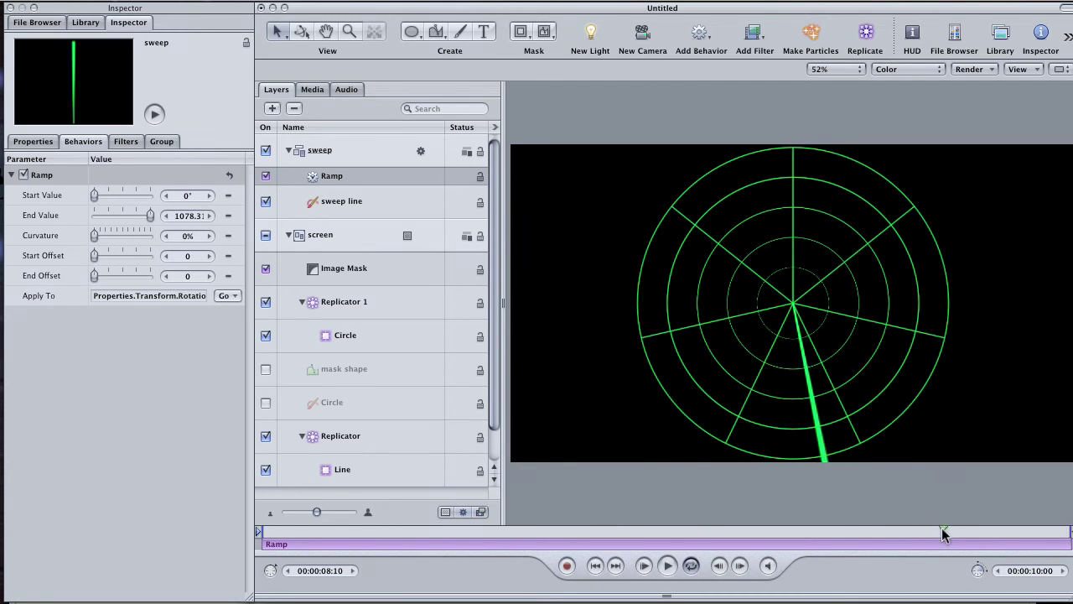
key("space")
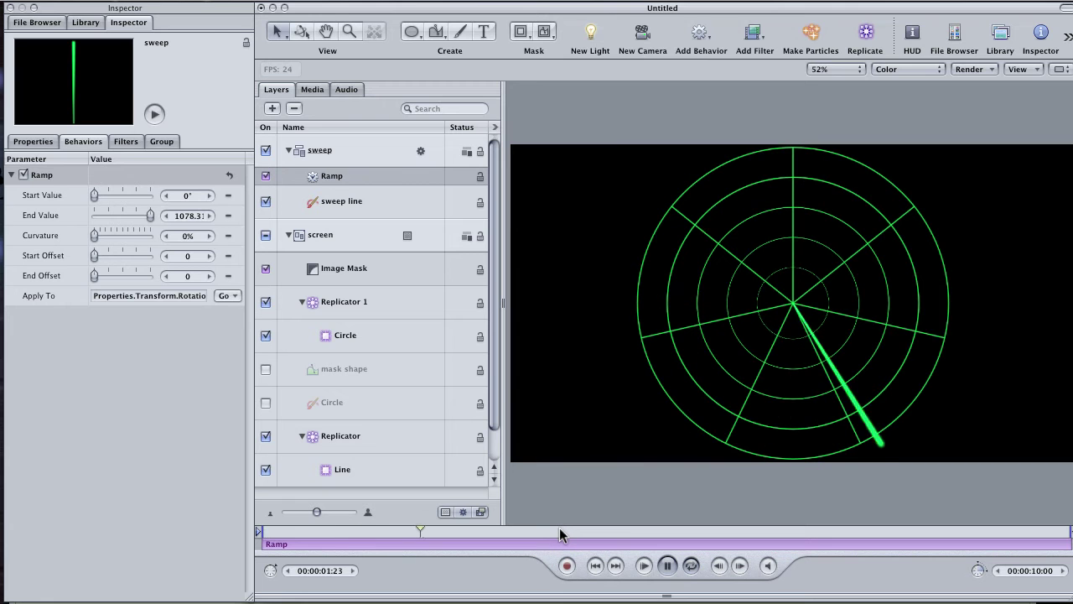
Duplicate sweep line as 'trail line' and replicate it into a replicator named 'trail'.
left_click_drag(560, 533, 287, 533)
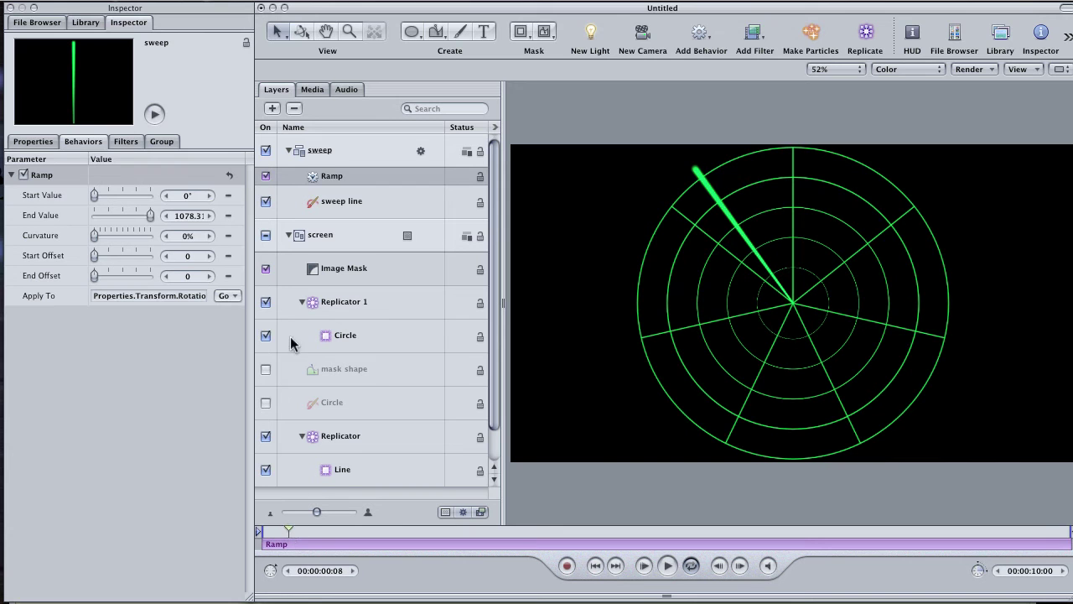
left_click(343, 204)
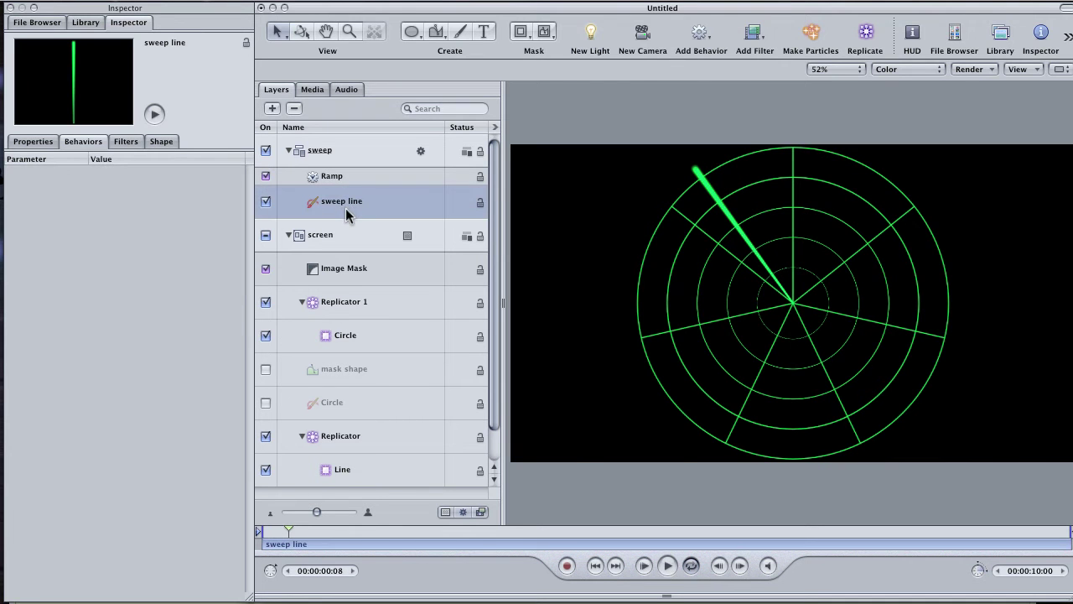
key("super+d")
left_click(353, 209)
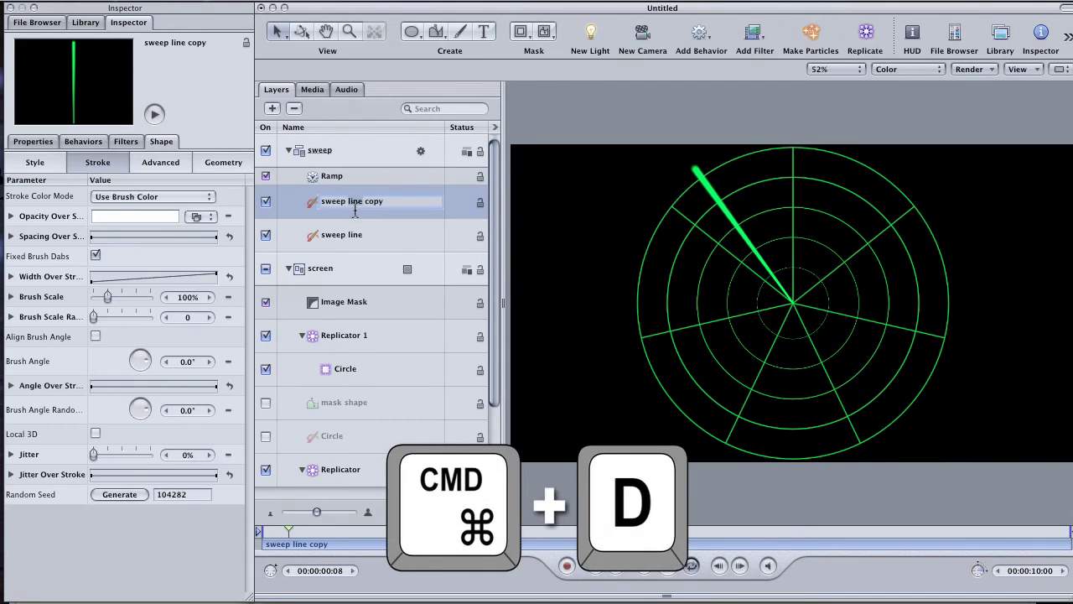
type("trail")
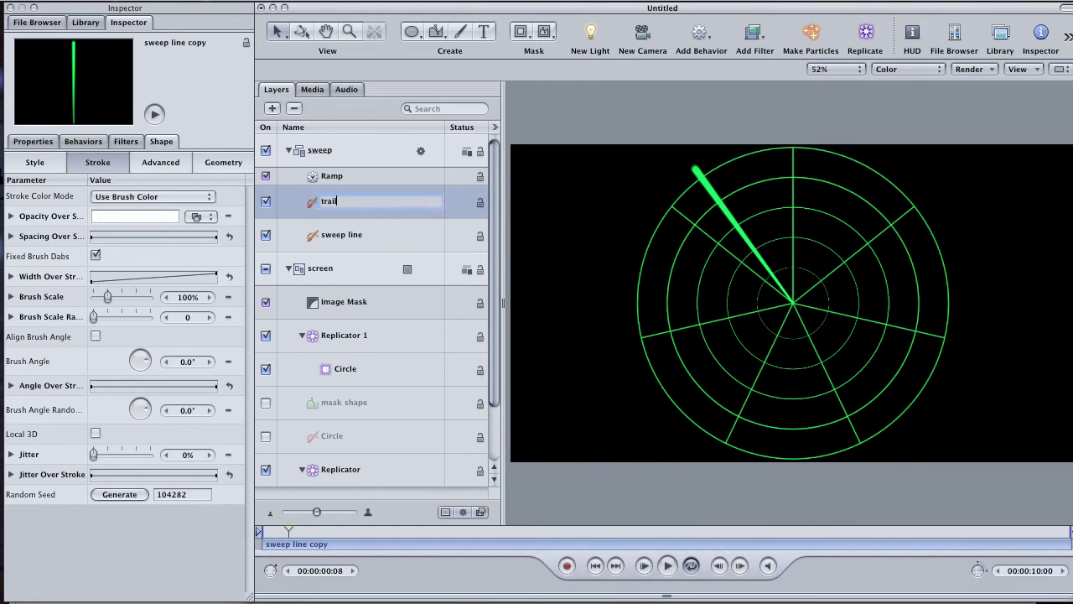
type(" line")
key("Return")
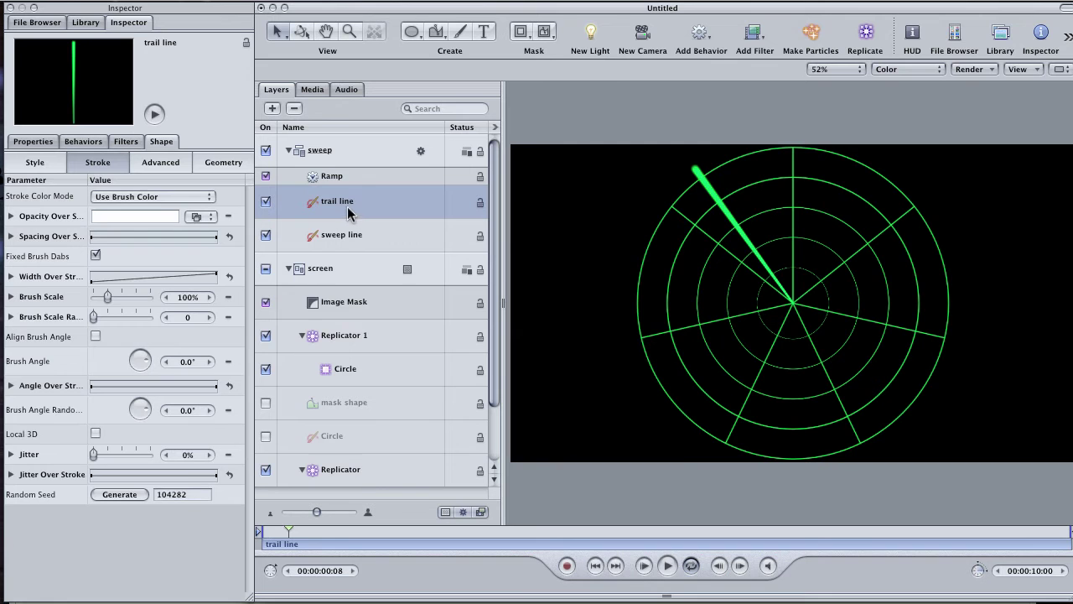
key("l")
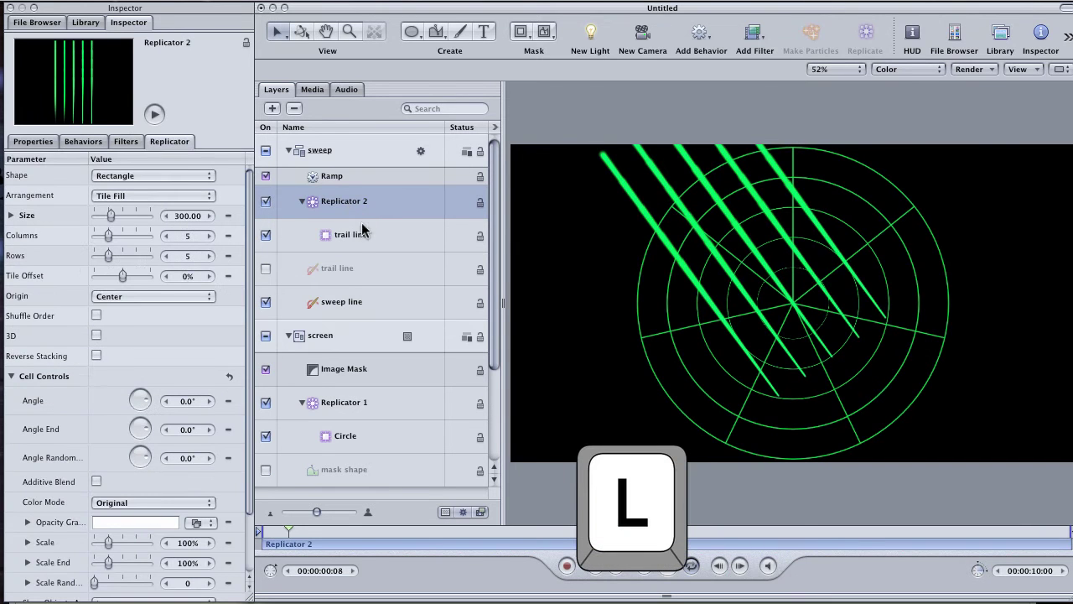
left_click_drag(294, 530, 259, 533)
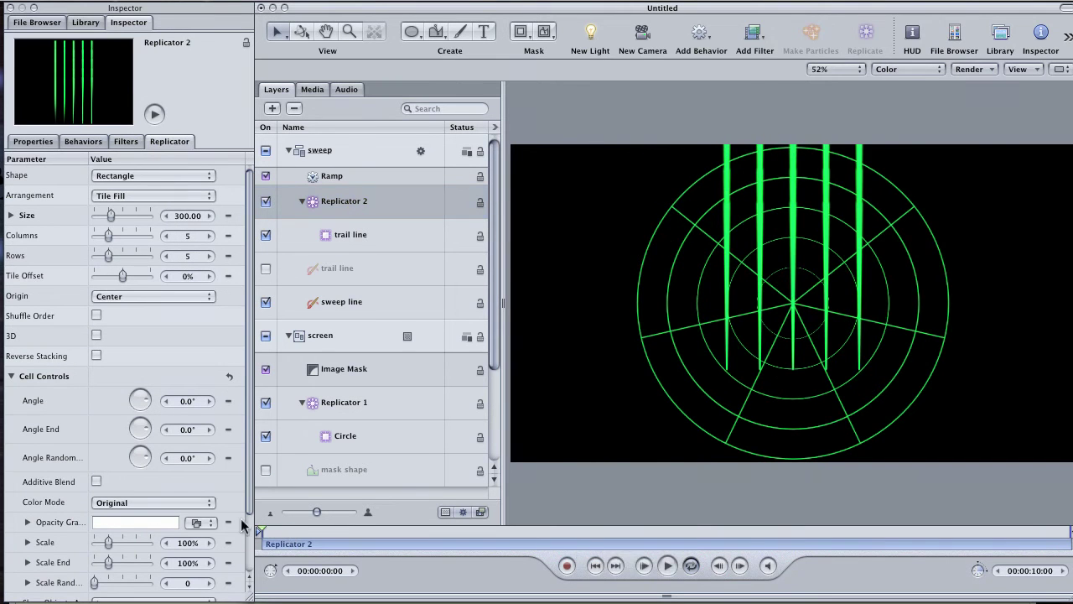
double_click(347, 209)
type("trail")
key("Return")
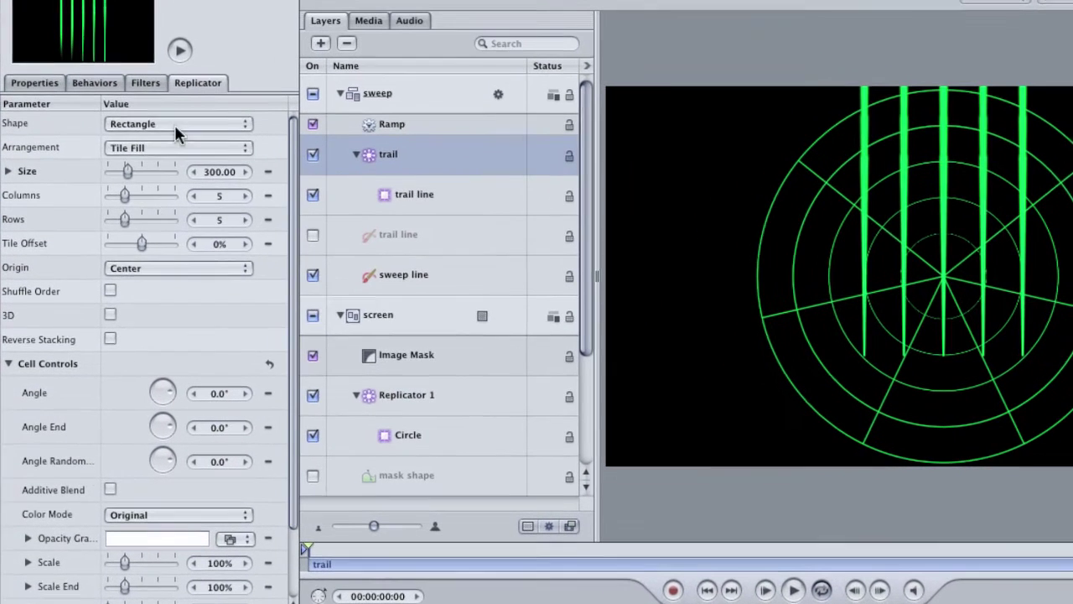
Lay the trail copies on a Line with start and end X at 0, fanned to -209° with 204 points.
left_click(148, 176)
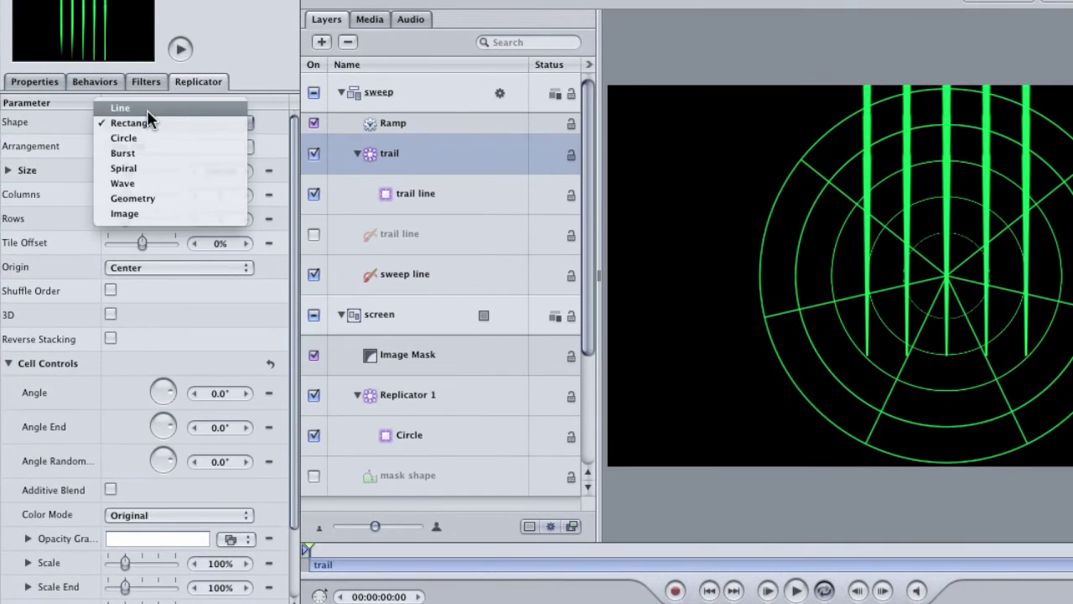
left_click(145, 107)
left_click(148, 147)
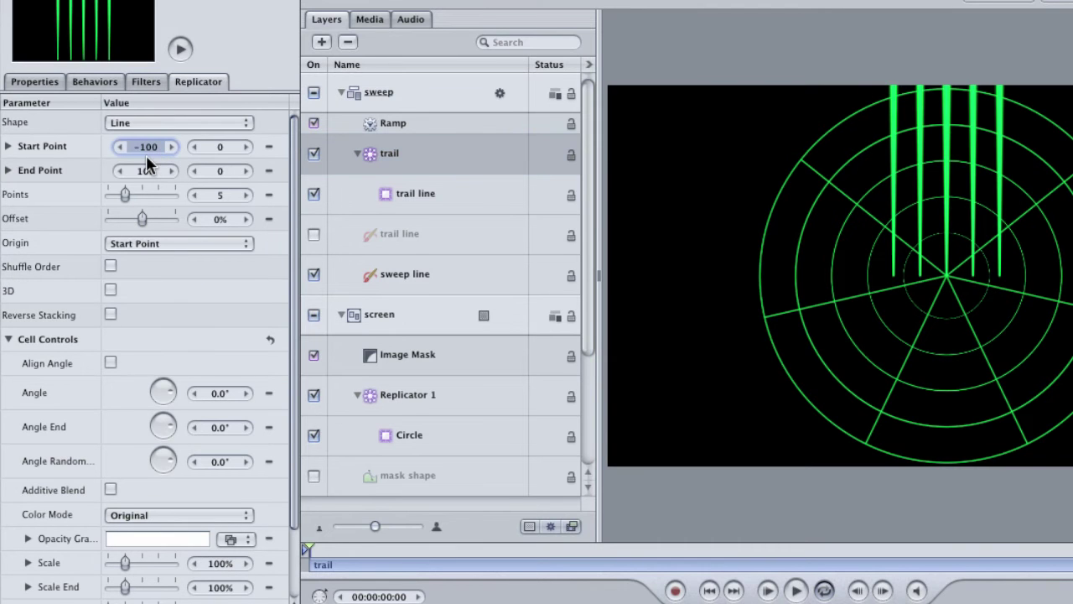
type("0")
key("Tab")
key("Tab")
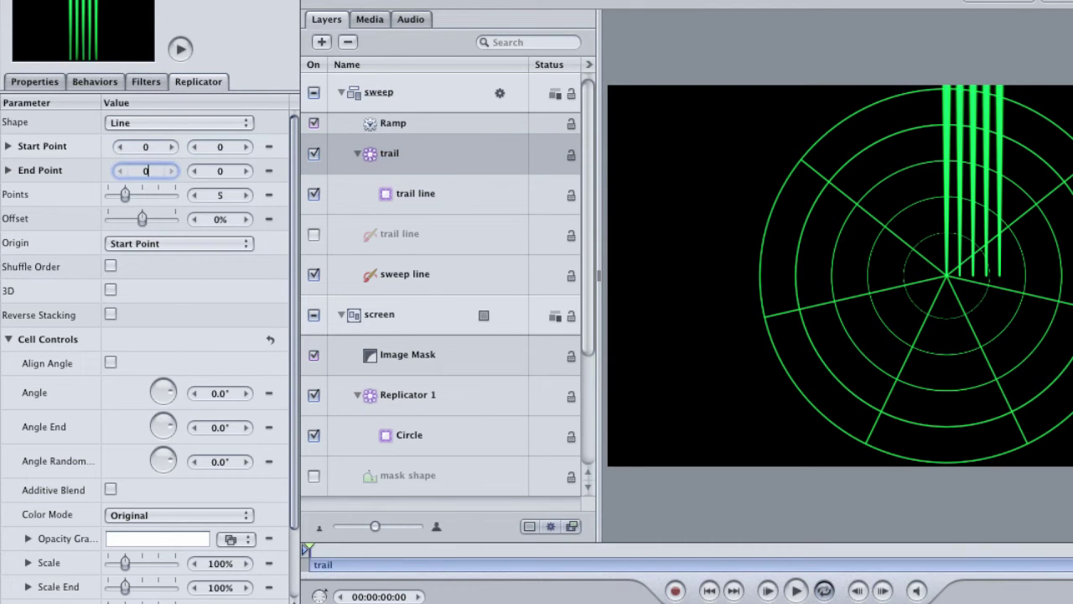
type("0")
key("Return")
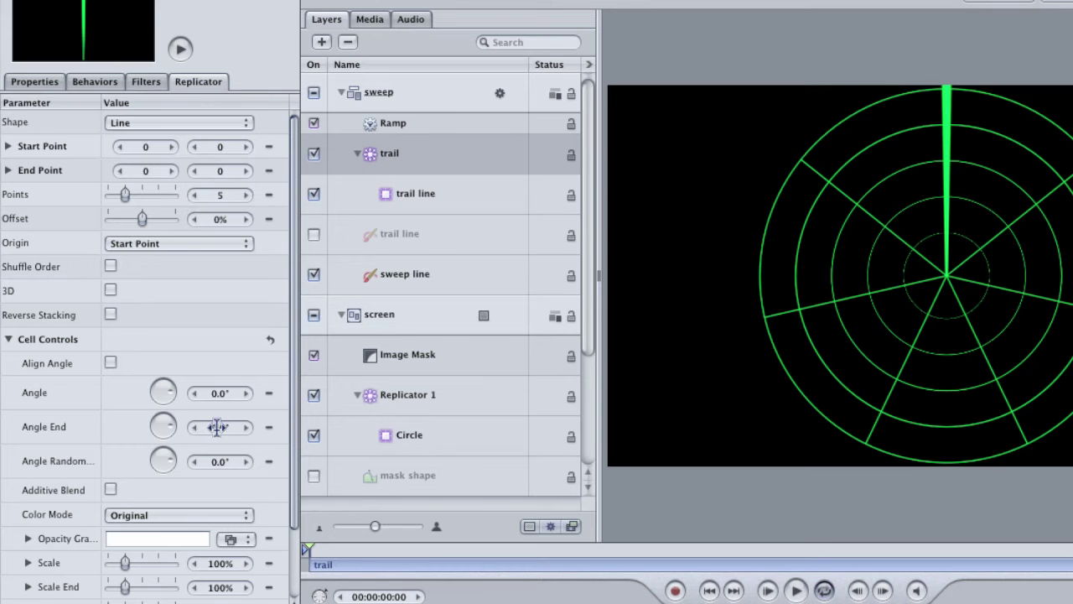
left_click_drag(218, 426, 132, 428)
left_click_drag(216, 197, 315, 197)
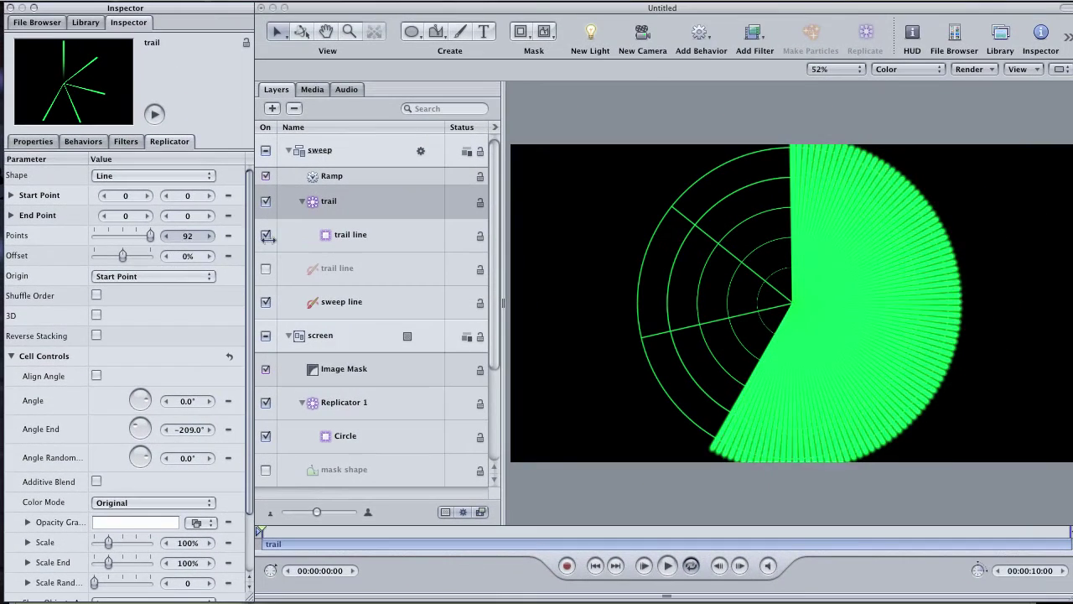
left_click_drag(268, 237, 360, 245)
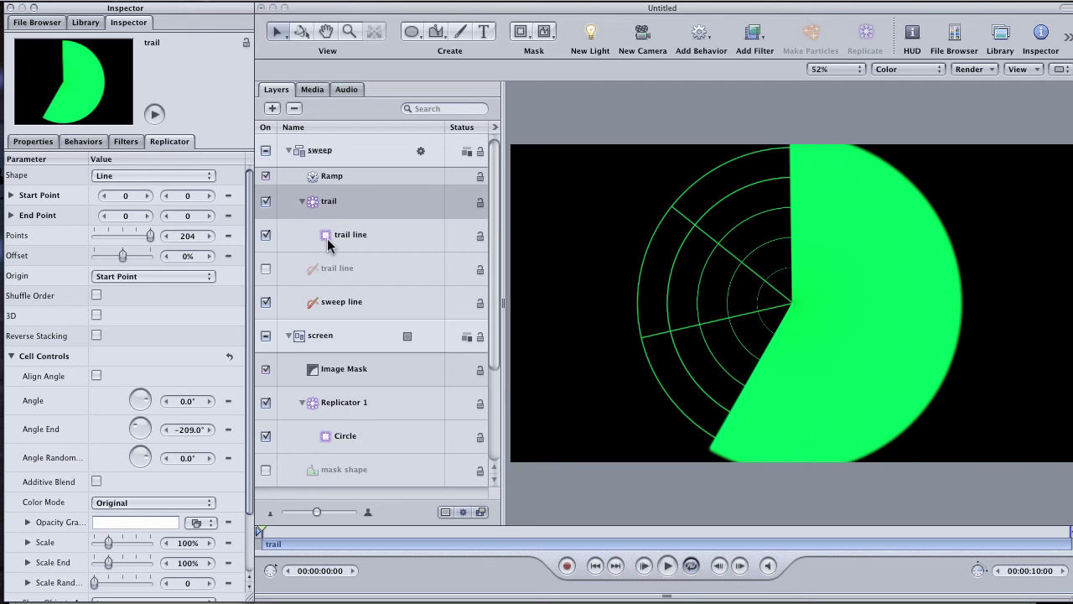
Uncheck Additive Blend in the trail line's Shape Style, then select the trail replicator layer.
left_click(356, 271)
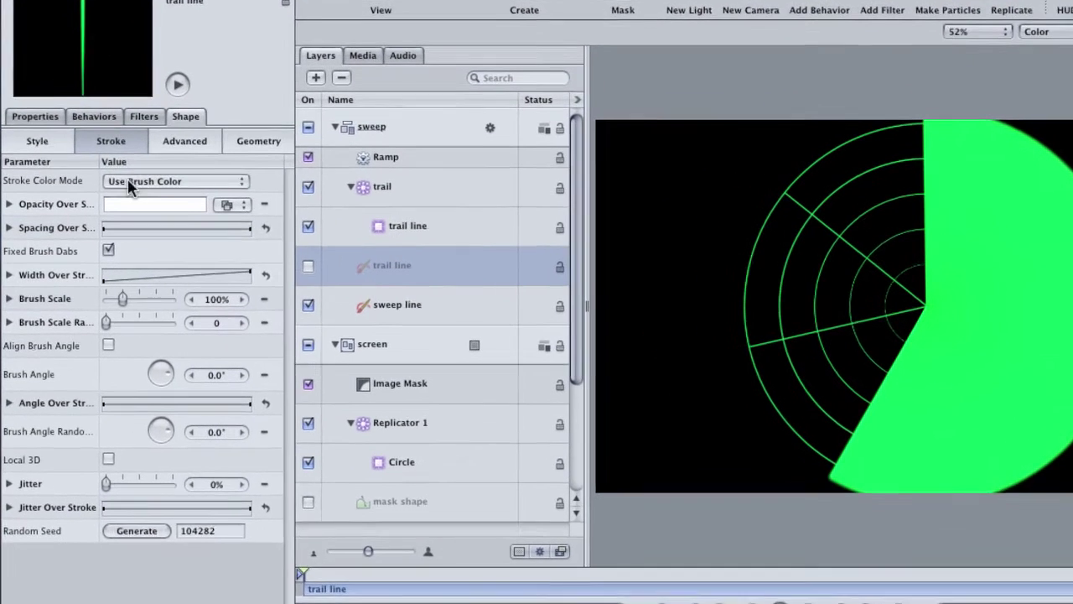
left_click(42, 136)
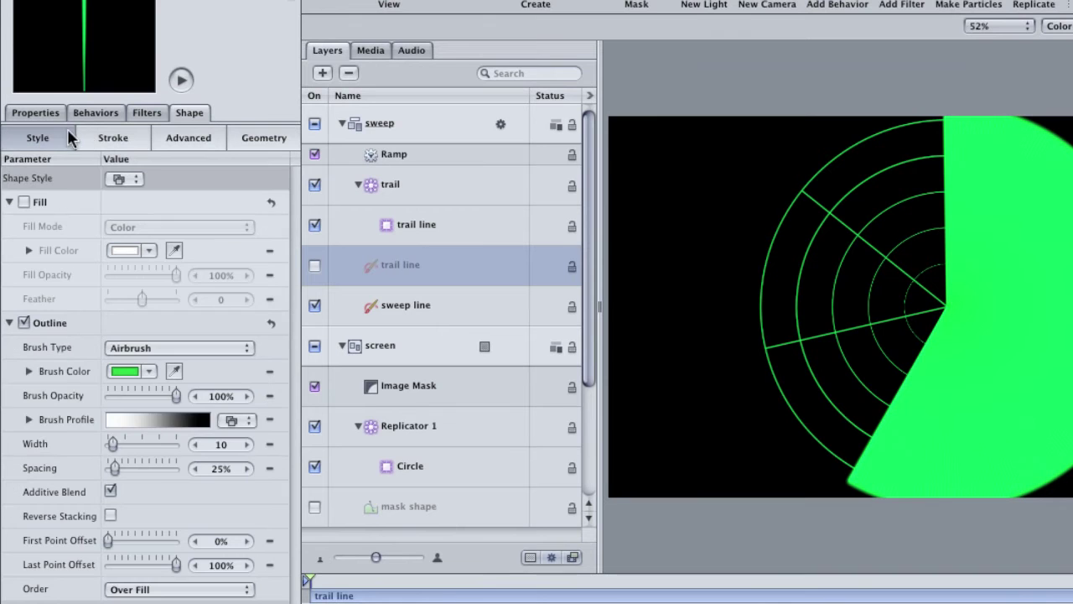
left_click(110, 490)
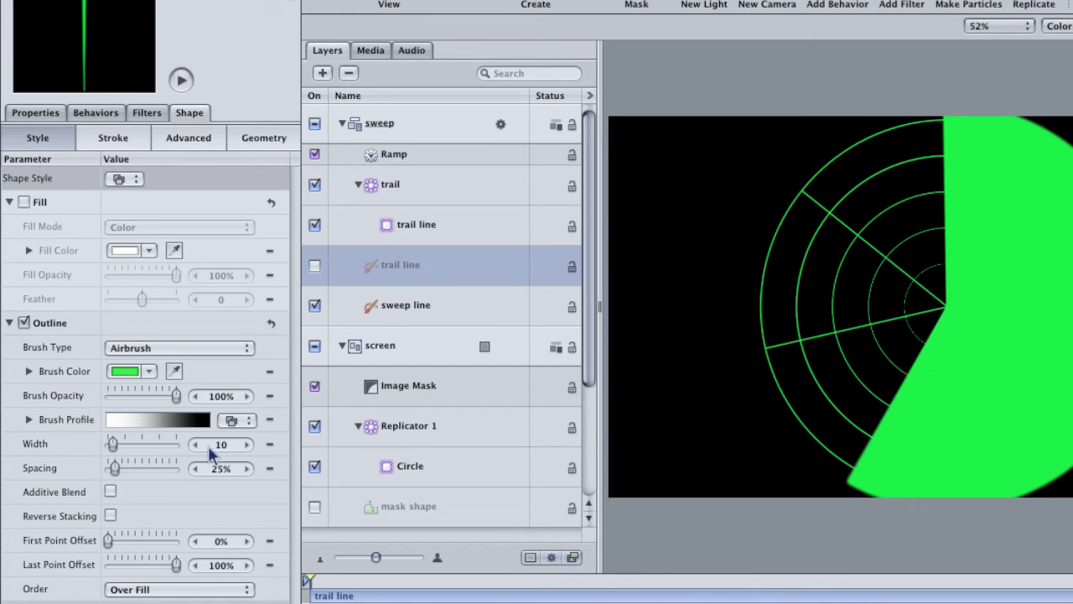
left_click(417, 188)
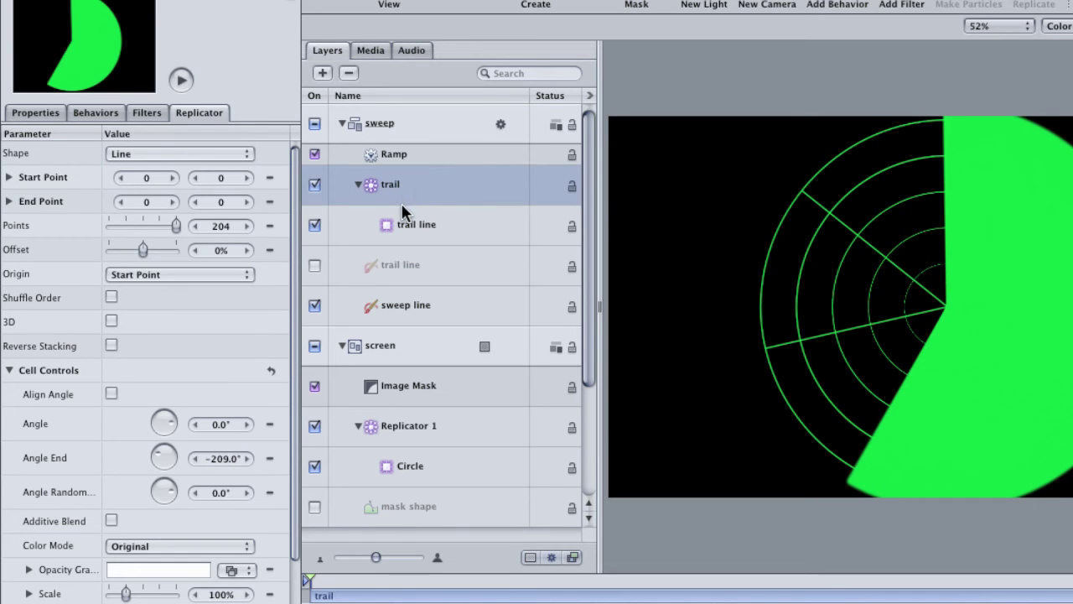
Set the replicator's Opacity Gradient to start at 30% and add a 0% tag near the end.
left_click_drag(293, 215, 292, 350)
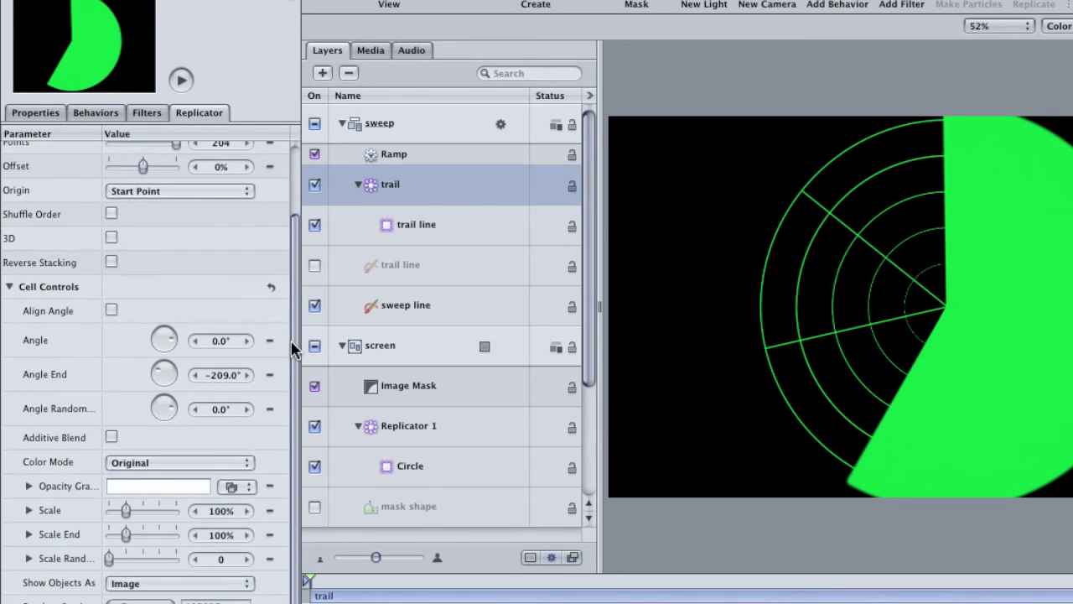
left_click(28, 486)
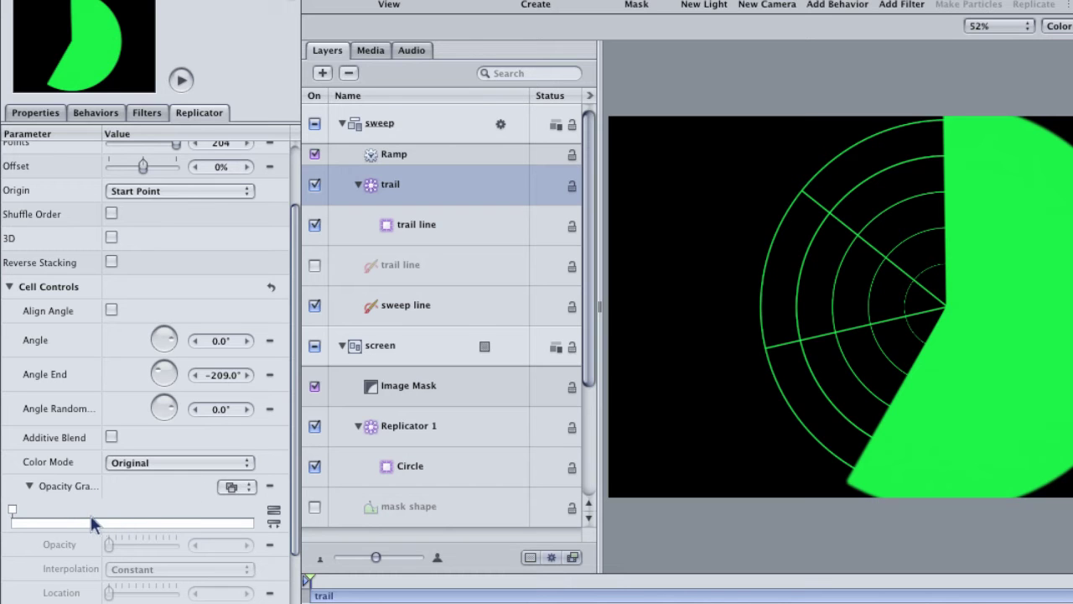
left_click(12, 510)
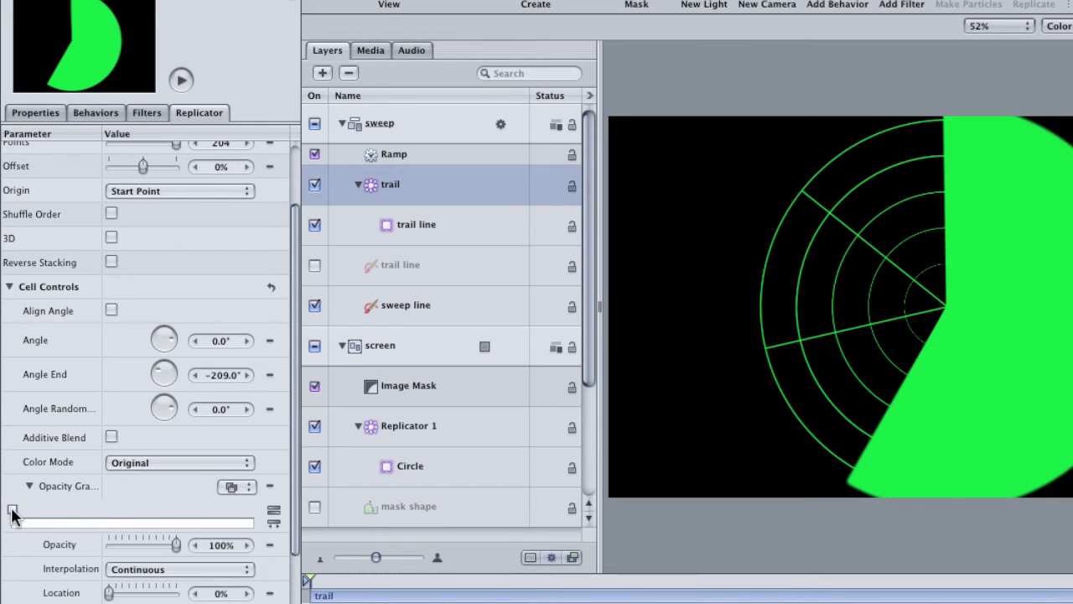
left_click_drag(173, 542, 131, 541)
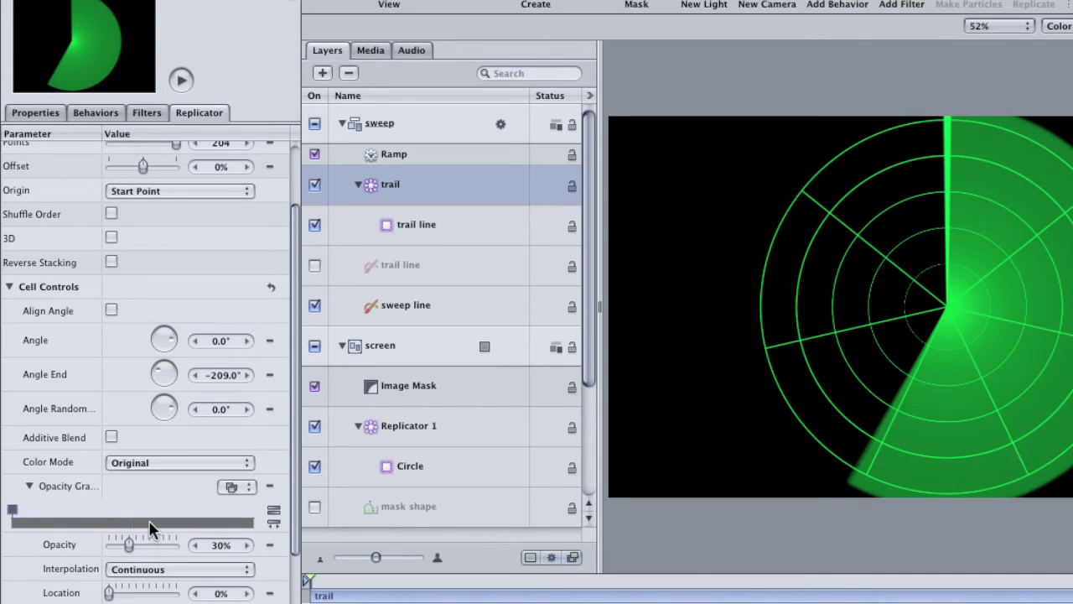
left_click(142, 520)
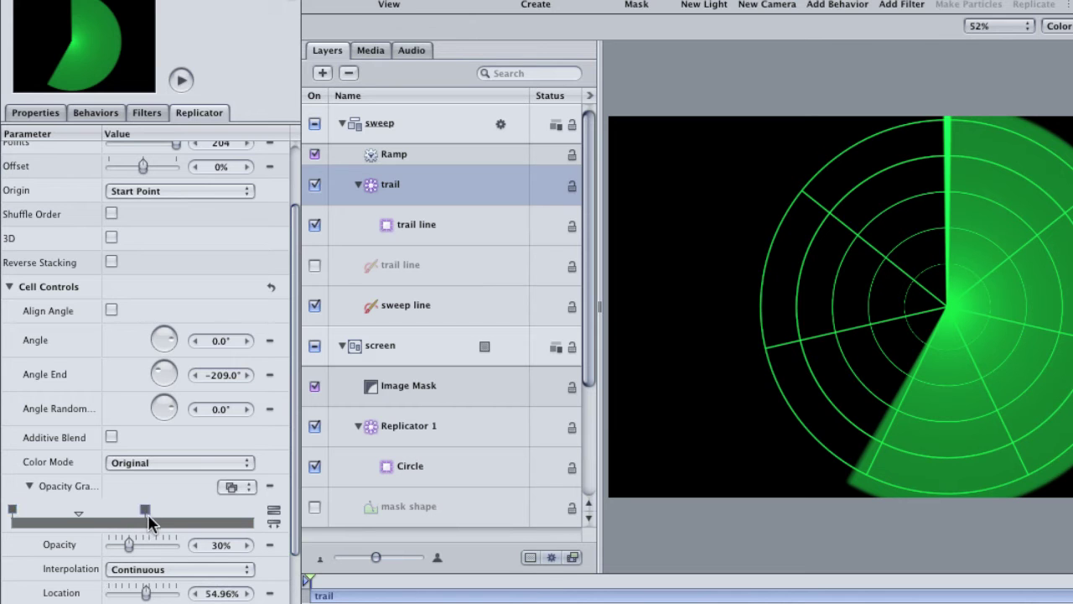
left_click_drag(127, 540, 94, 543)
left_click_drag(145, 509, 255, 511)
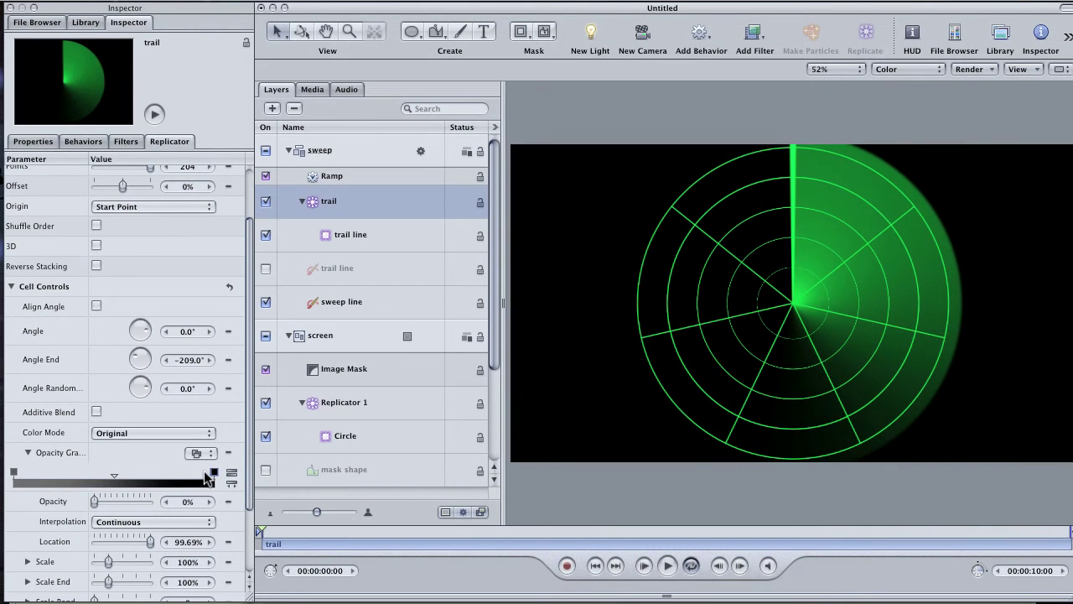
Preview the trail, then lower the gradient's starting opacity to 12%.
left_click_drag(288, 528, 245, 511)
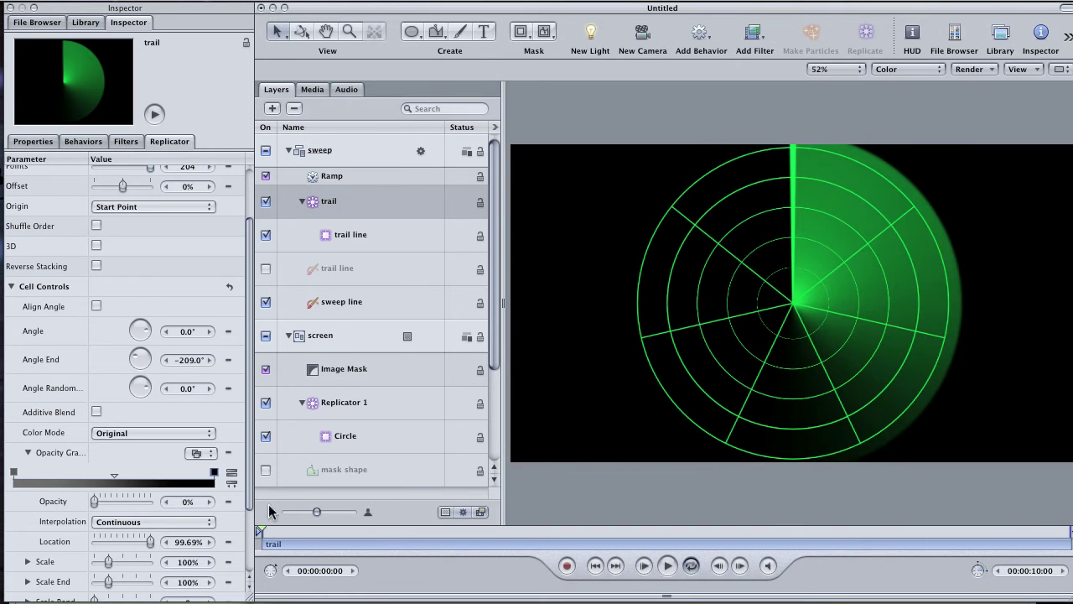
key("space")
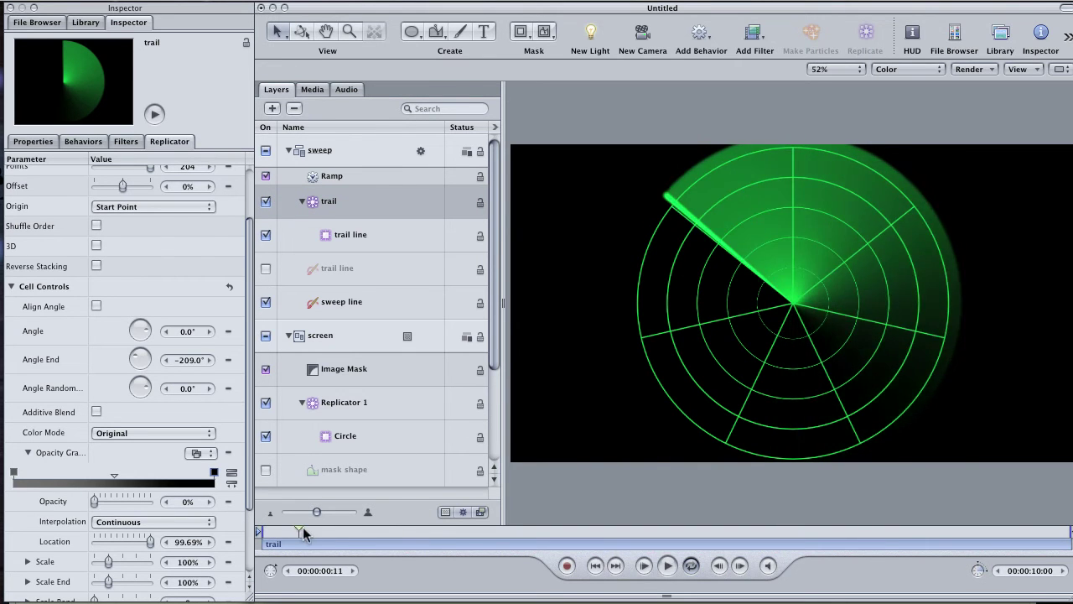
left_click_drag(303, 532, 261, 529)
left_click(14, 473)
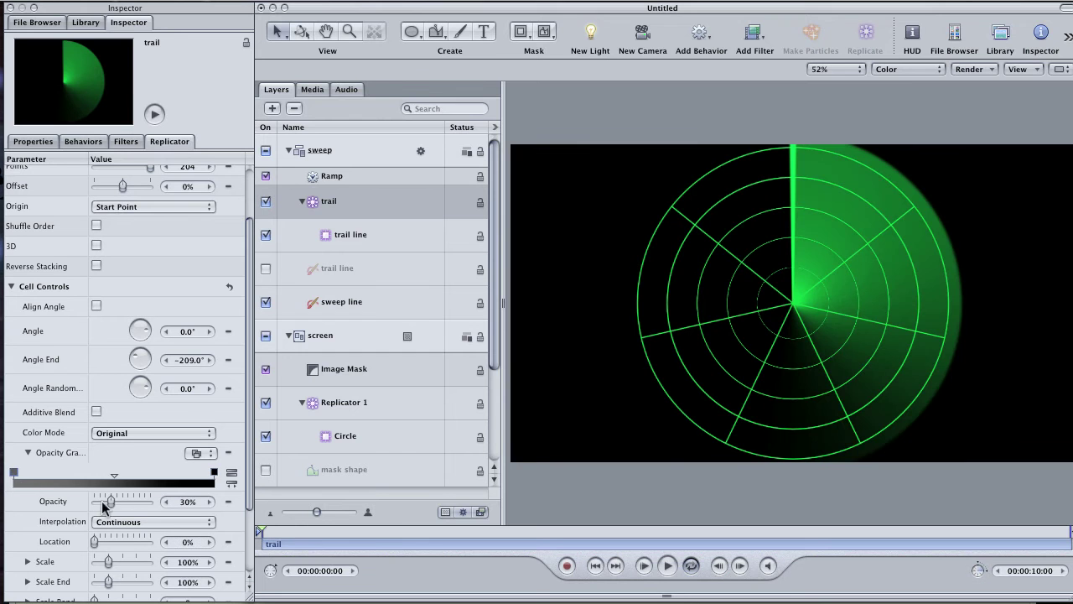
left_click_drag(107, 503, 109, 502)
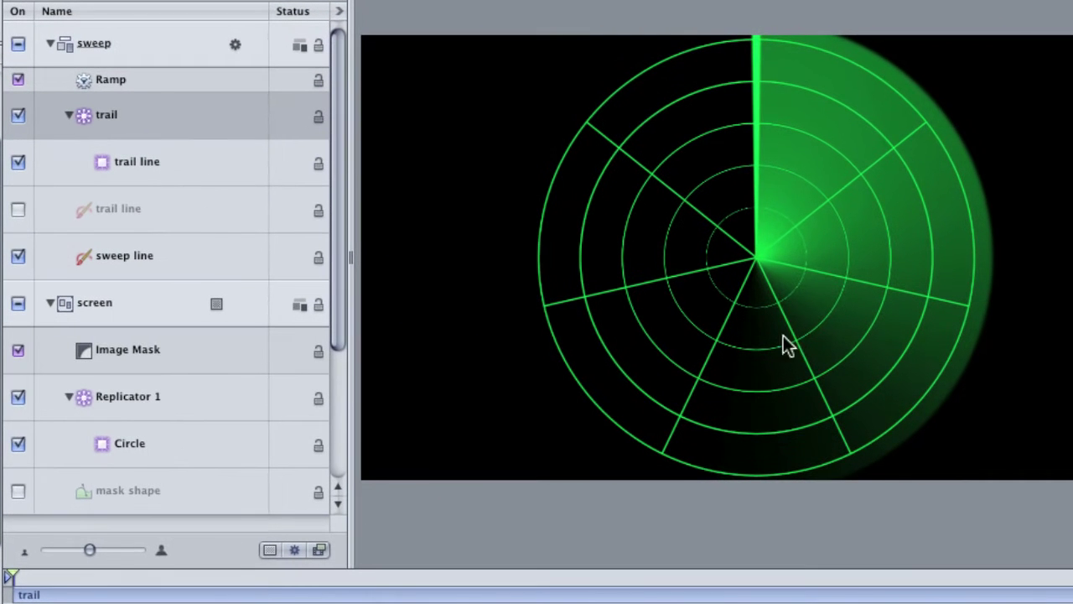
left_click_drag(55, 587, 7, 579)
Set the trail line's Opacity Over Stroke to start at 0%, with the fade midpoint near 4.30%.
left_click(152, 213)
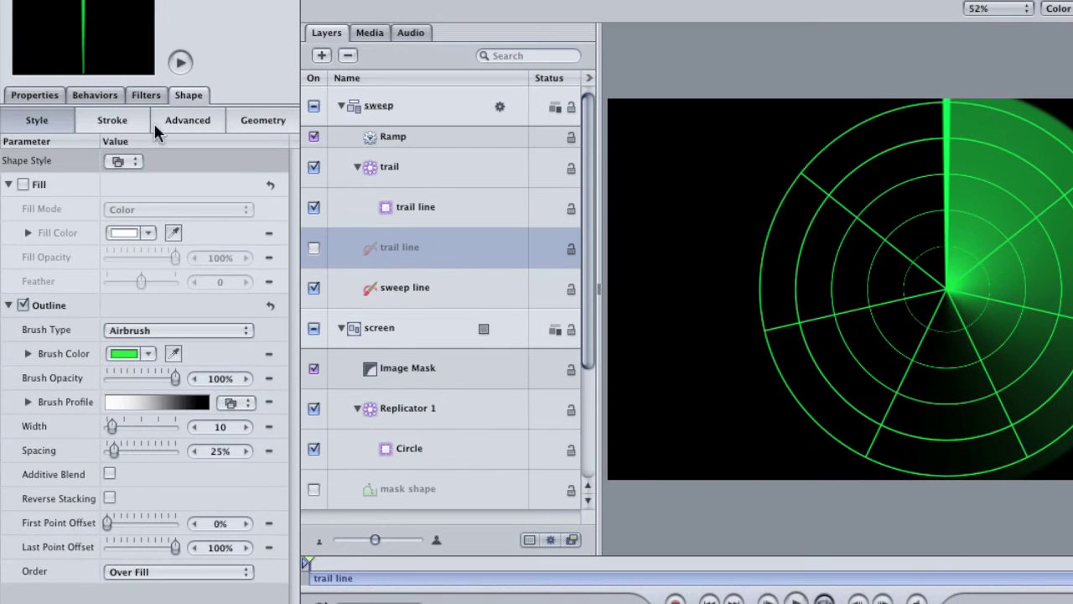
left_click(116, 124)
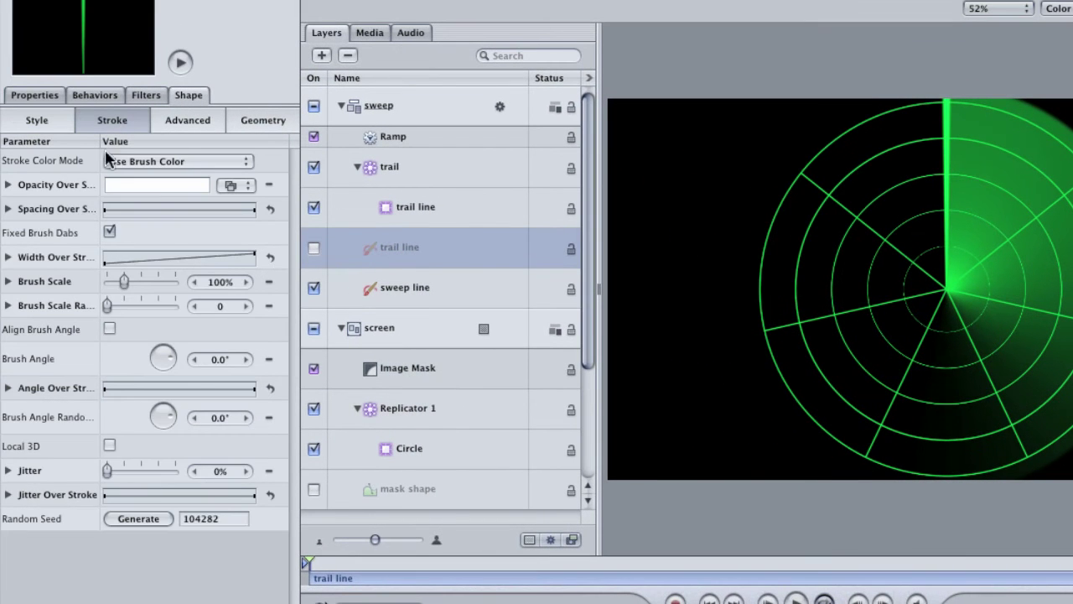
left_click(8, 184)
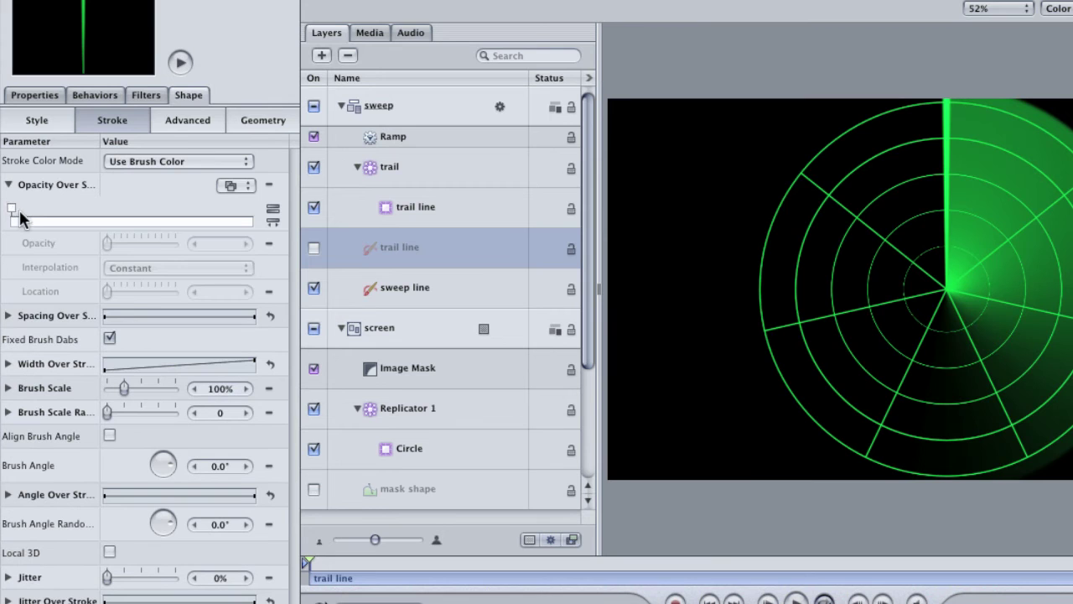
mouse_move(131, 217)
left_mouse_down()
mouse_move(132, 206)
mouse_move(253, 211)
left_mouse_up()
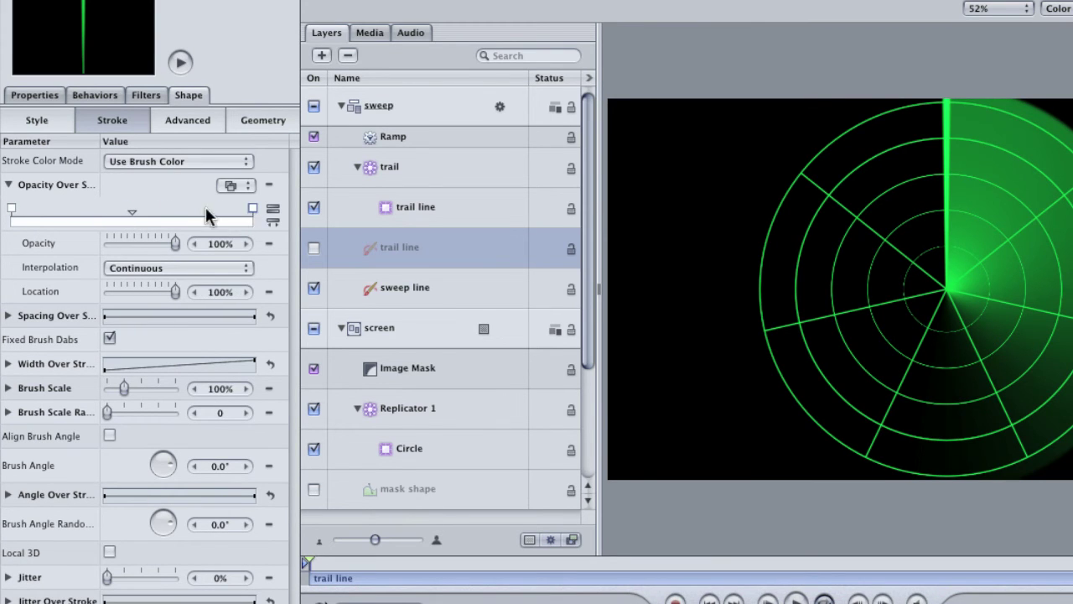
left_click(10, 208)
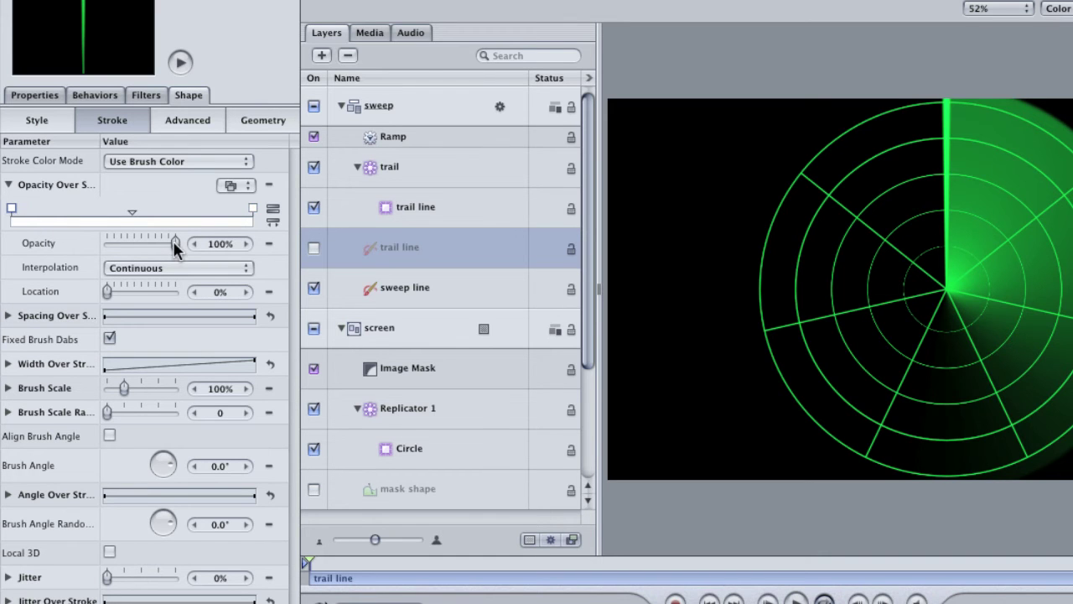
left_click_drag(172, 241, 77, 238)
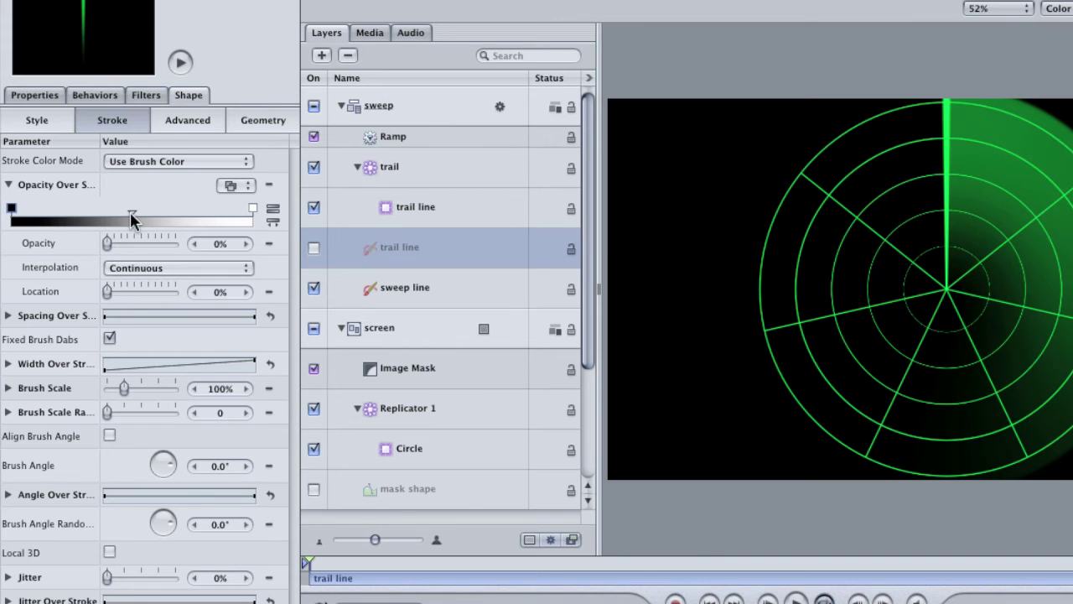
left_click_drag(130, 211, 21, 221)
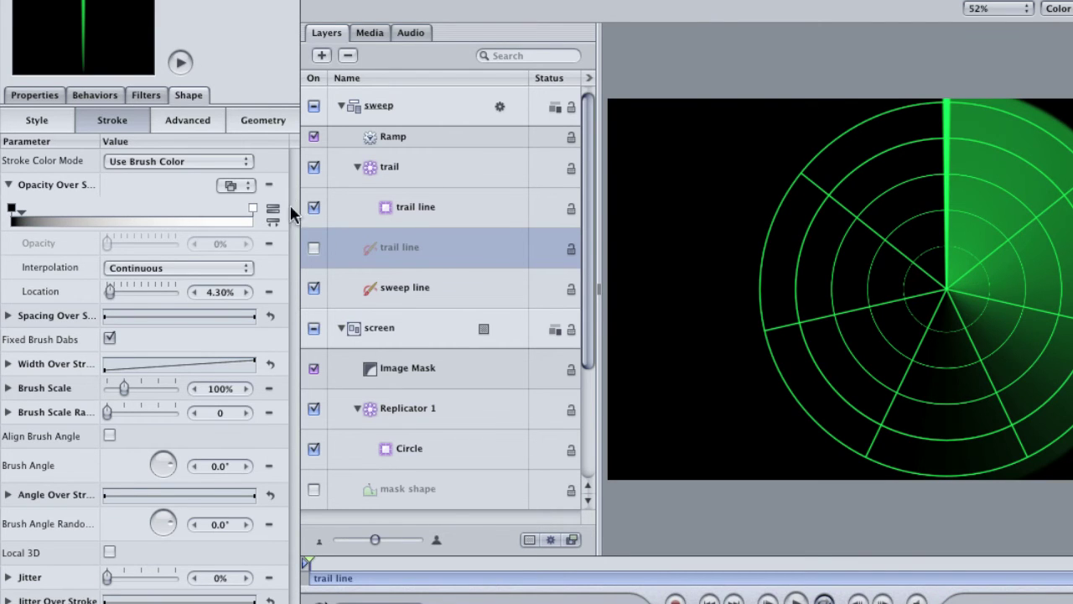
Drop the trail replicator's Blending Opacity to 60% and preview the playback.
left_click(419, 172)
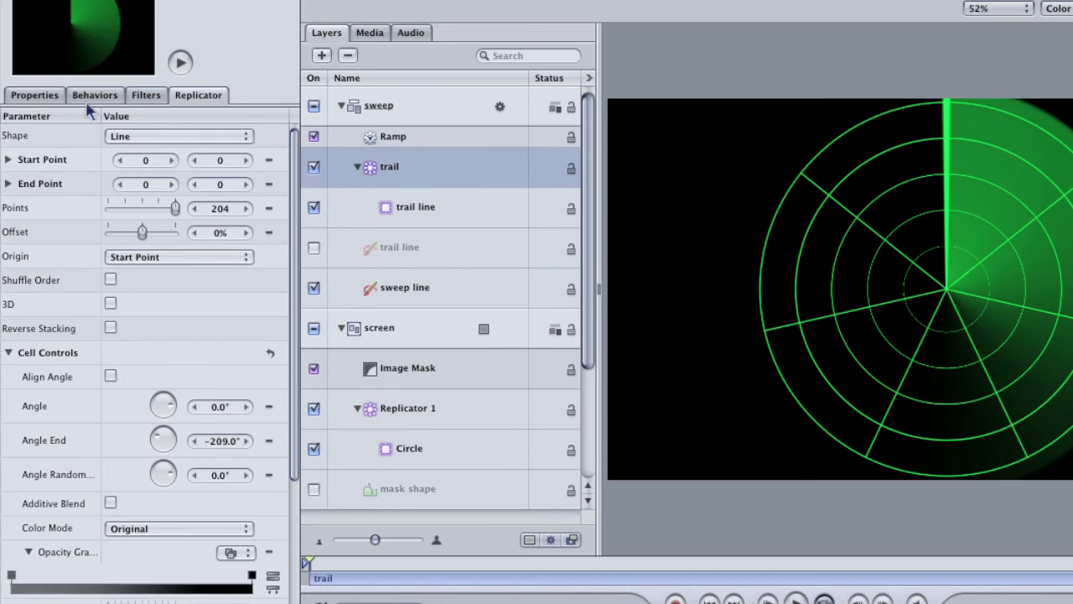
left_click(47, 95)
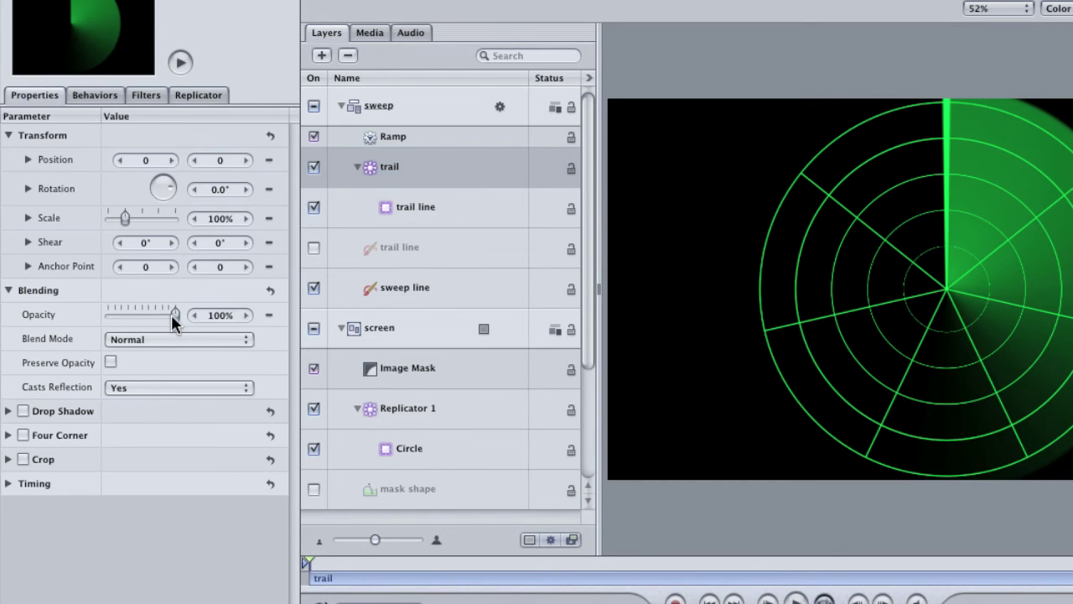
left_click_drag(174, 313, 148, 314)
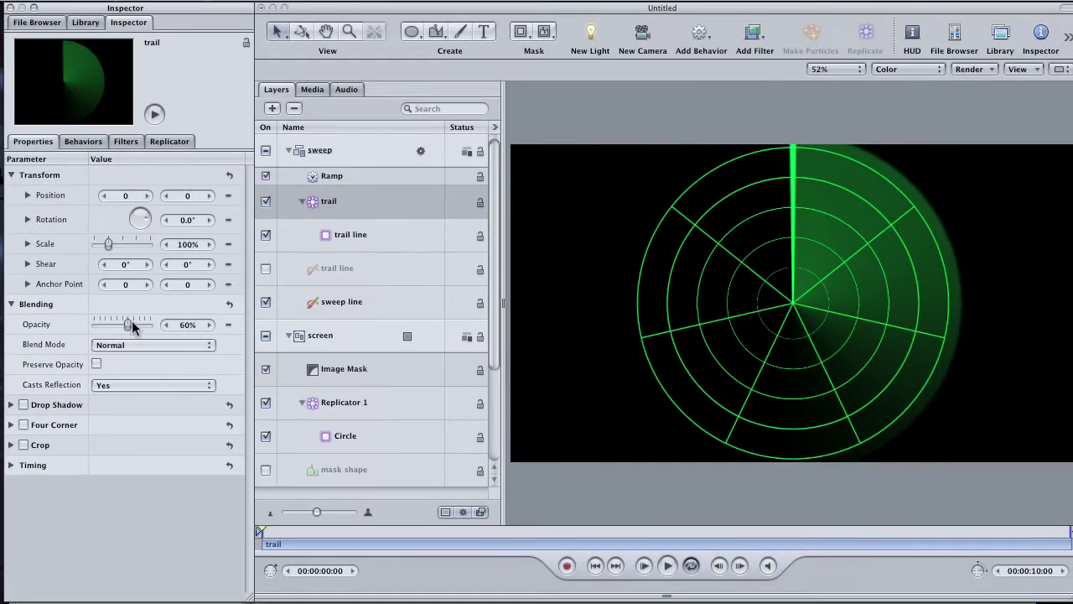
key("space")
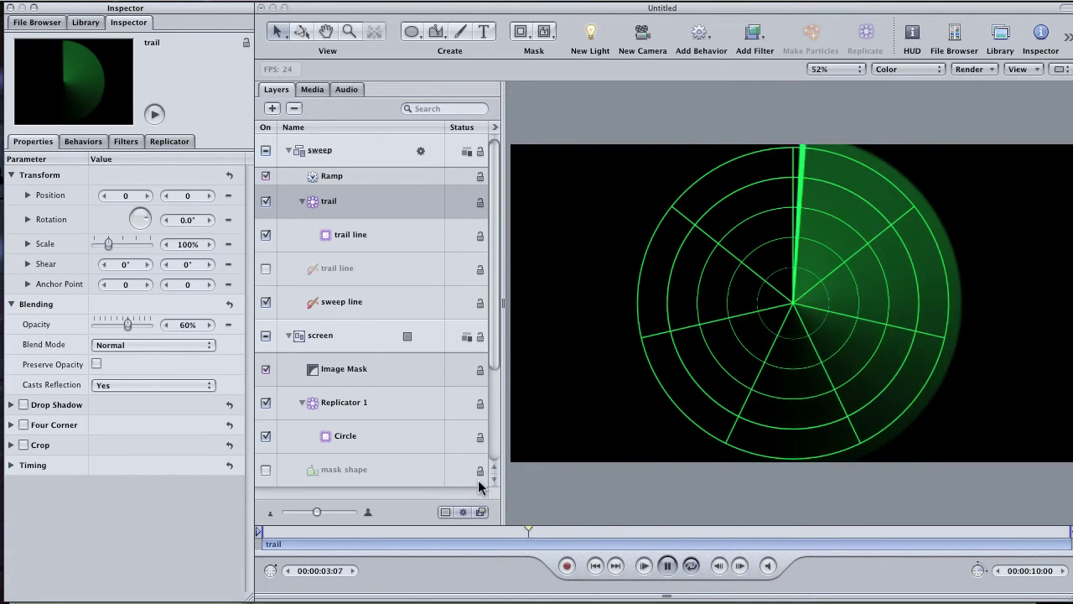
mouse_move(521, 530)
left_mouse_down()
mouse_move(411, 528)
mouse_move(584, 525)
mouse_move(525, 528)
left_mouse_up()
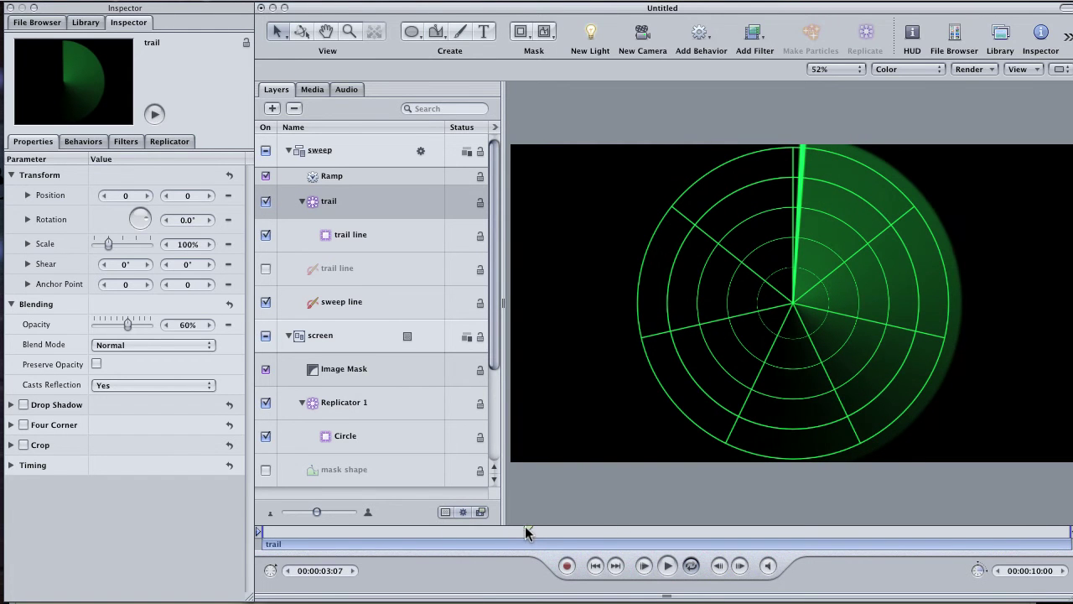
left_click(353, 308)
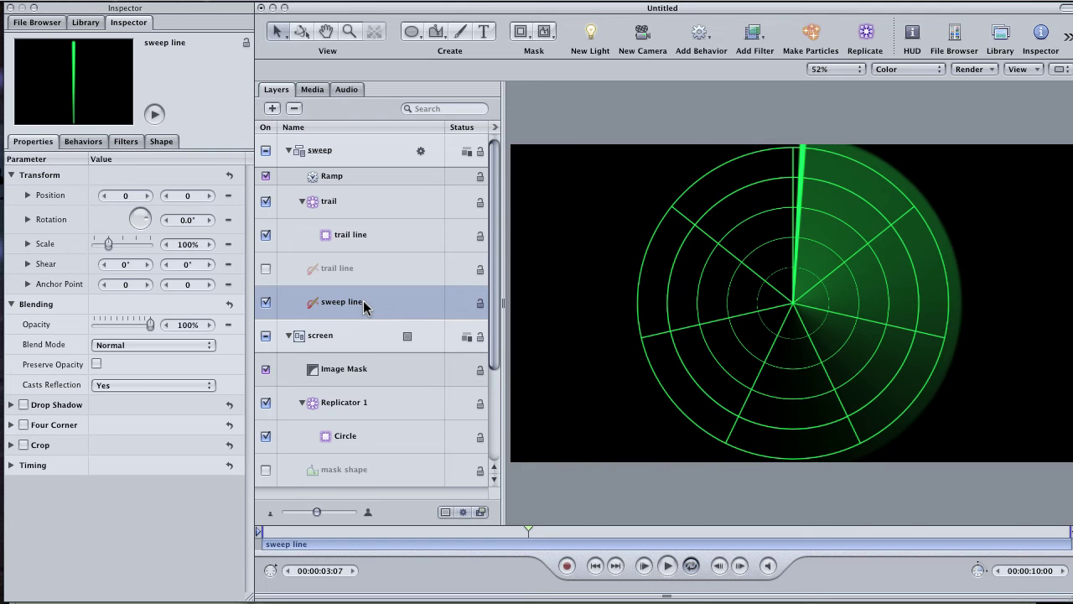
key("super+bracketright")
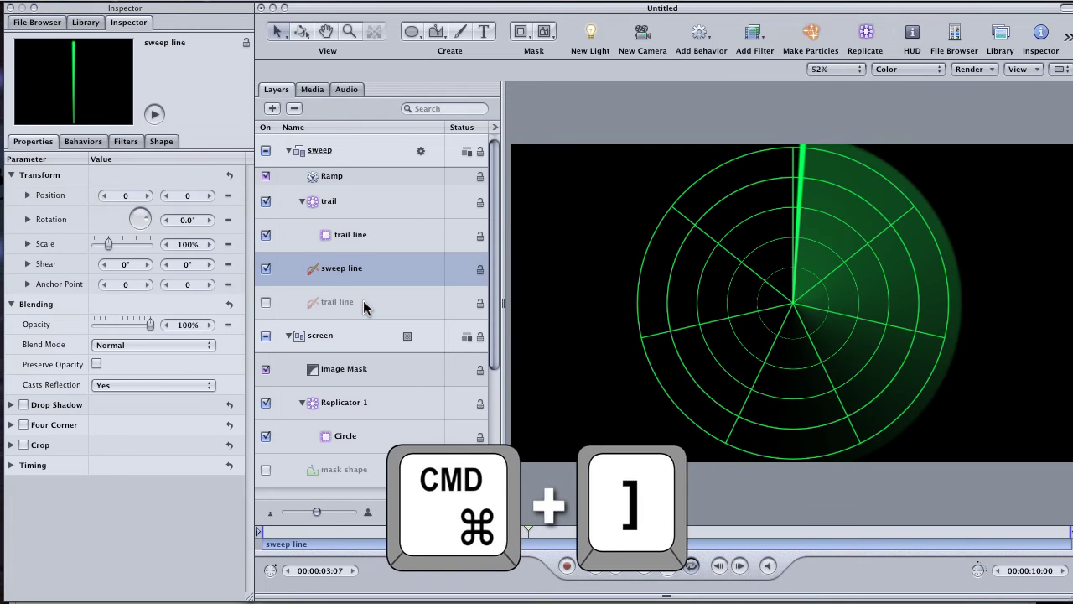
key("super+bracketright")
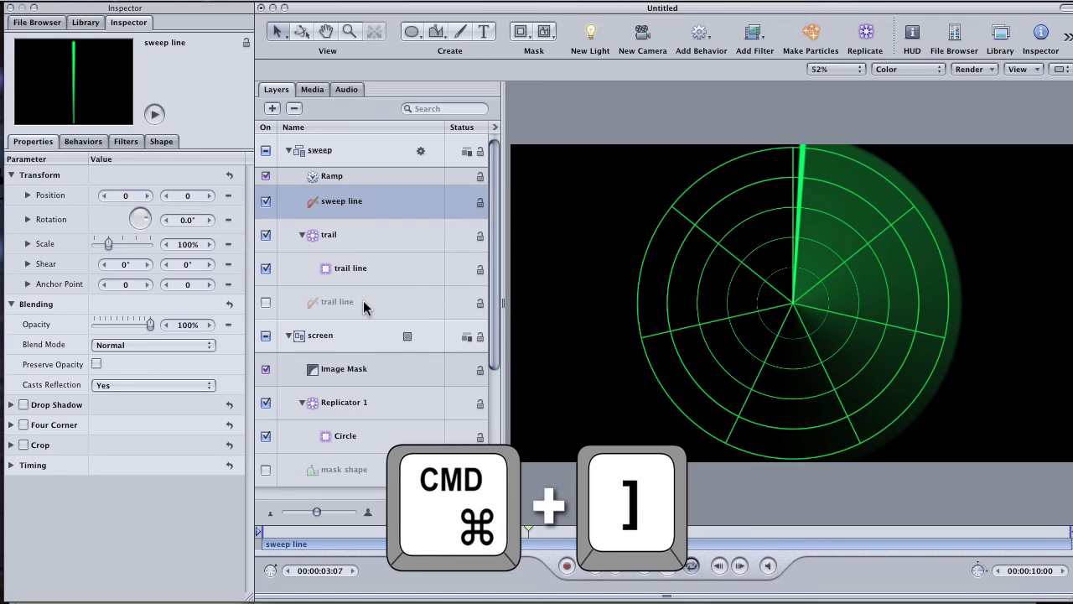
key("super+bracketleft")
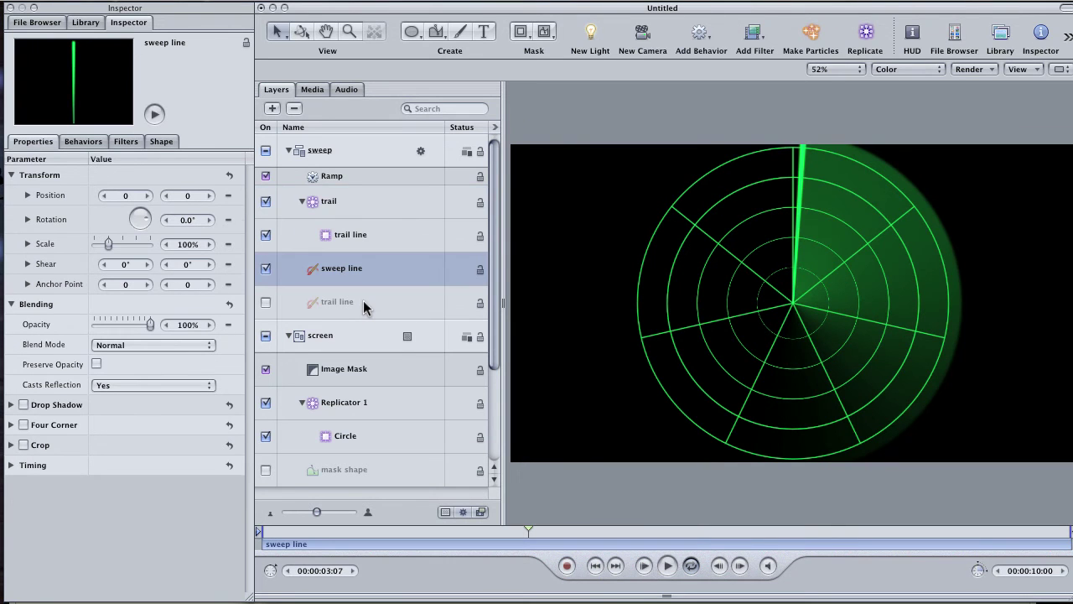
key("super+bracketleft")
key("super+bracketright")
key("super+bracketright")
key("super+bracketleft")
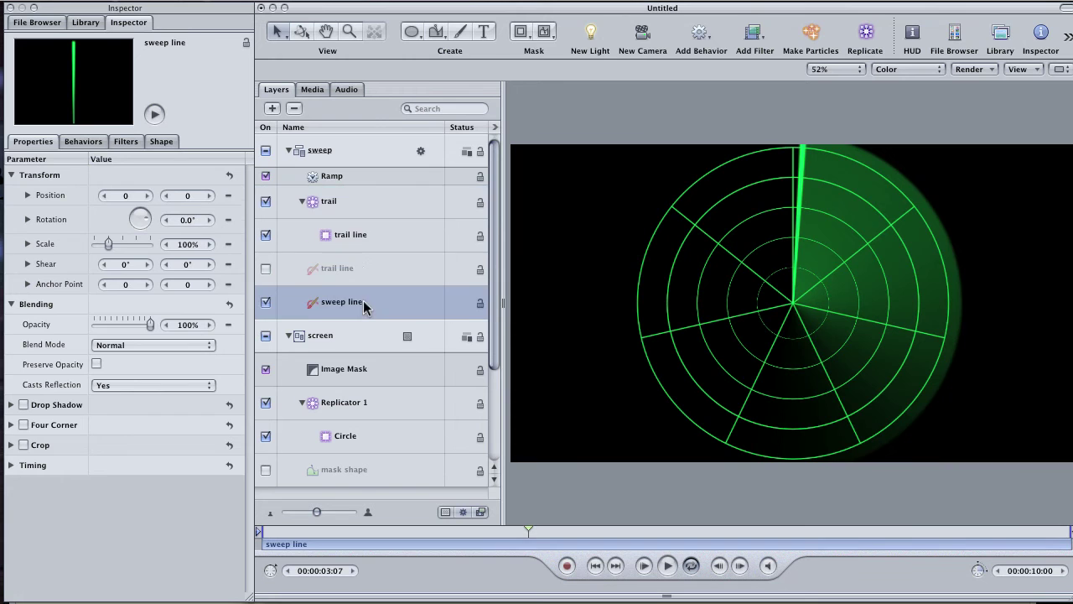
key("super+bracketright")
key("super+bracketleft")
key("super+bracketleft")
key("super+bracketright")
key("super+bracketright")
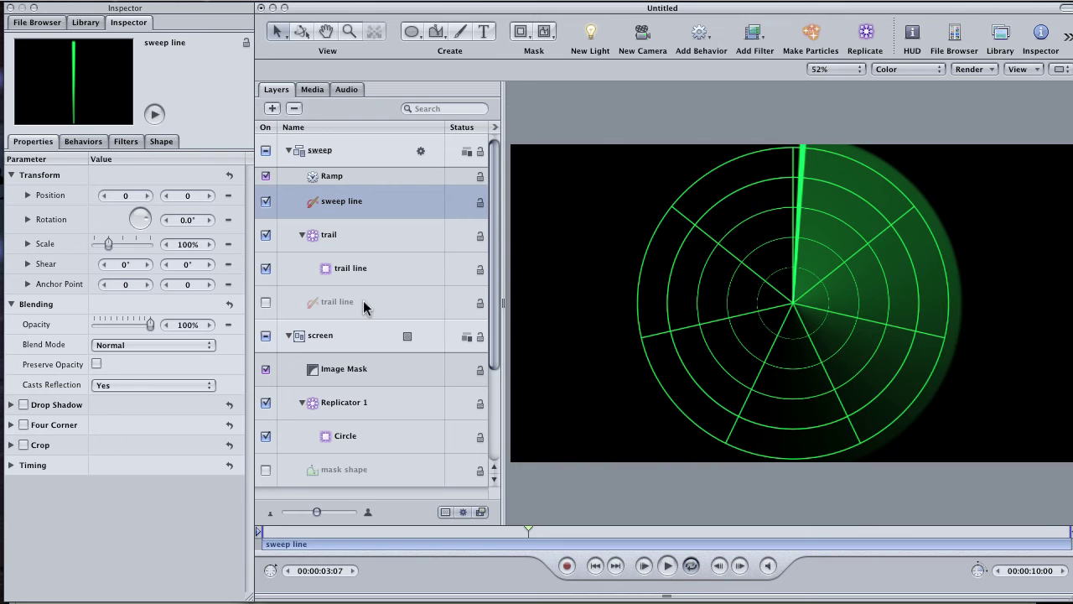
left_click_drag(479, 527, 537, 531)
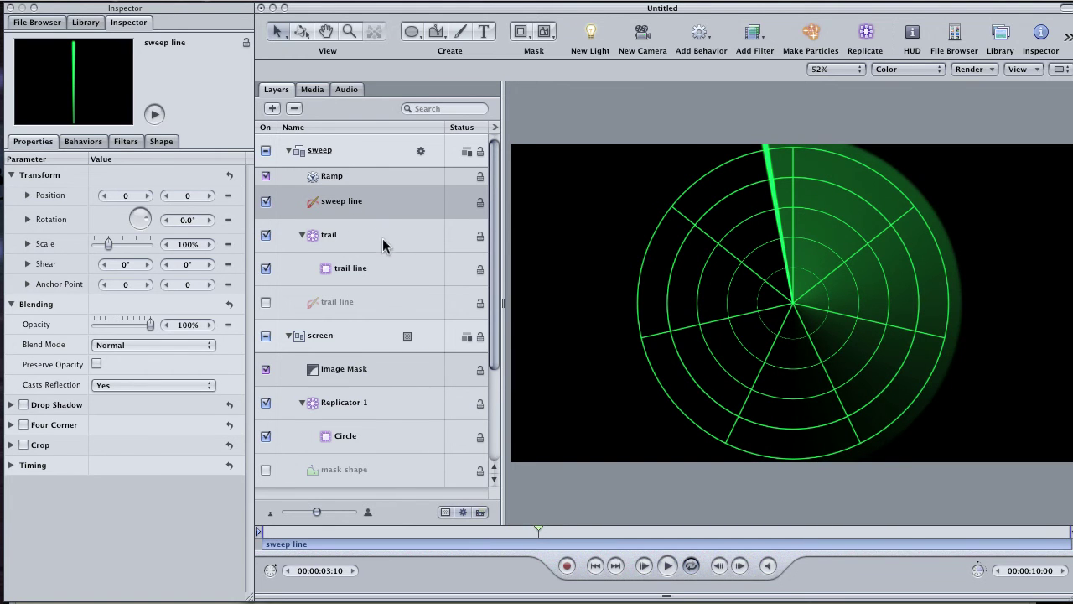
key("space")
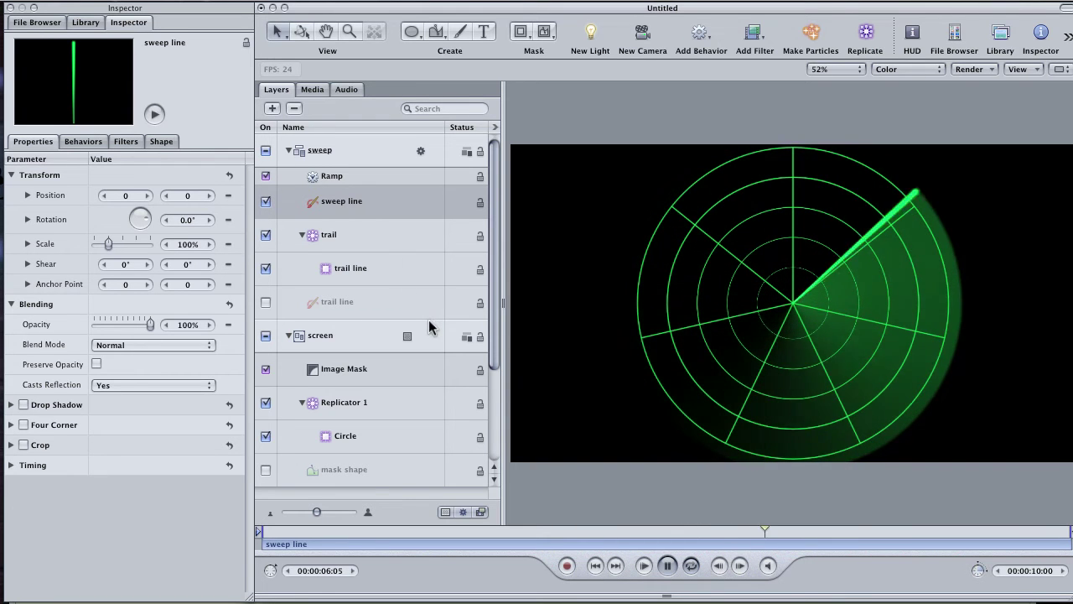
key("space")
left_click_drag(611, 534, 534, 528)
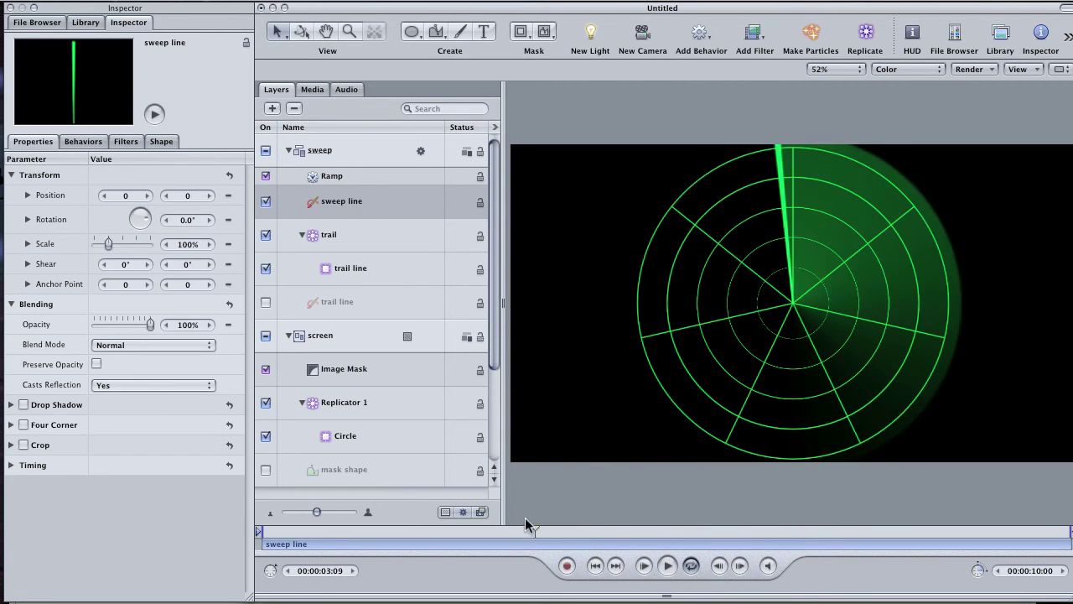
Insert an empty group named 'blip' above screen and hide the screen group.
left_click(323, 340)
left_click(271, 108)
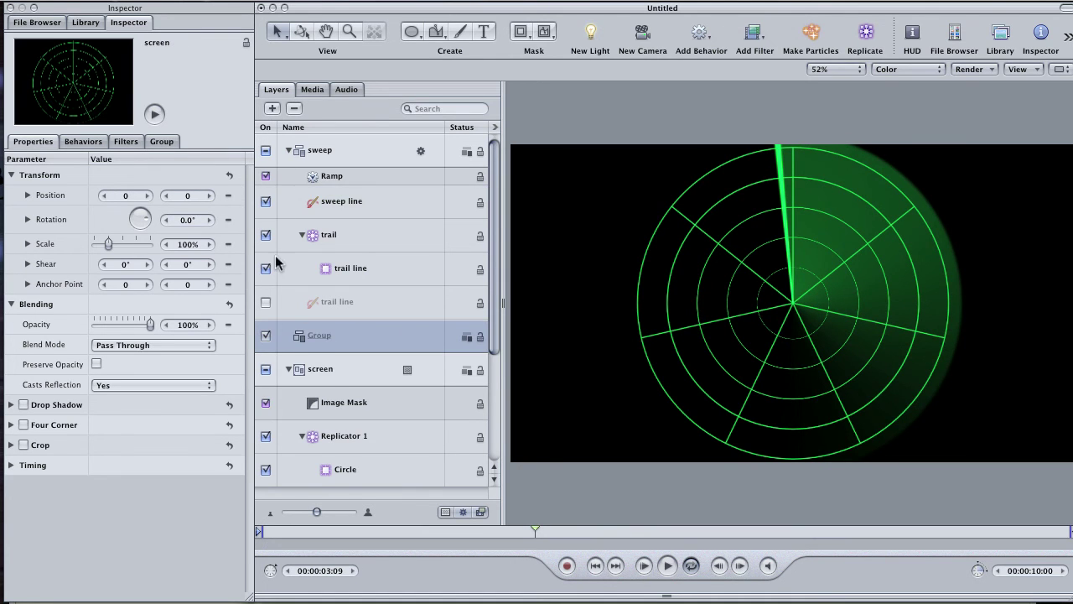
double_click(342, 335)
type("blip")
key("Return")
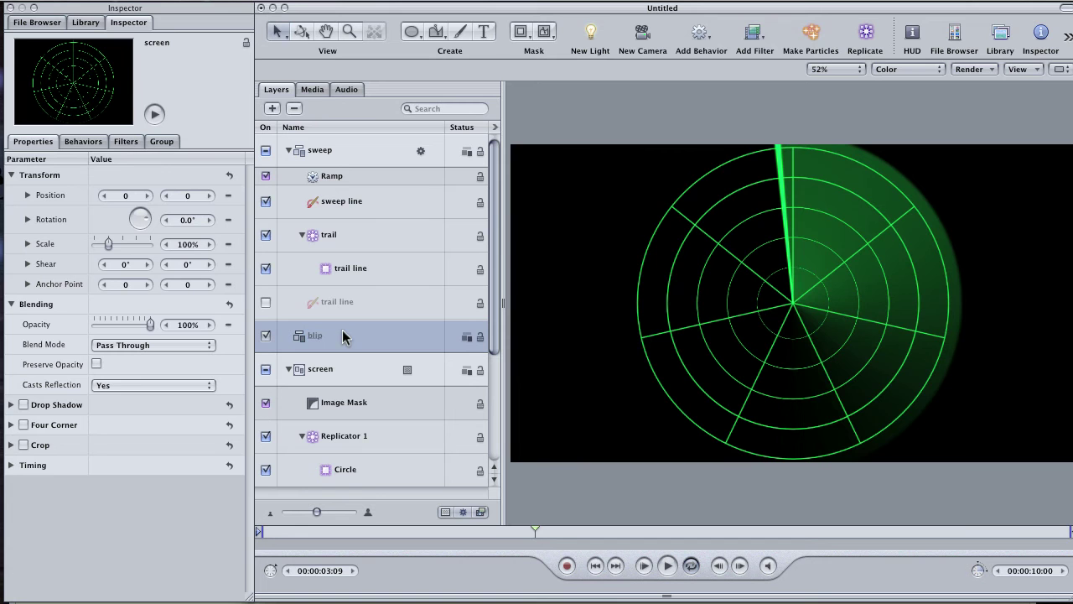
left_click(265, 369)
Hide the sweep group, return to the start of the timeline and select the blip group.
left_click(265, 152)
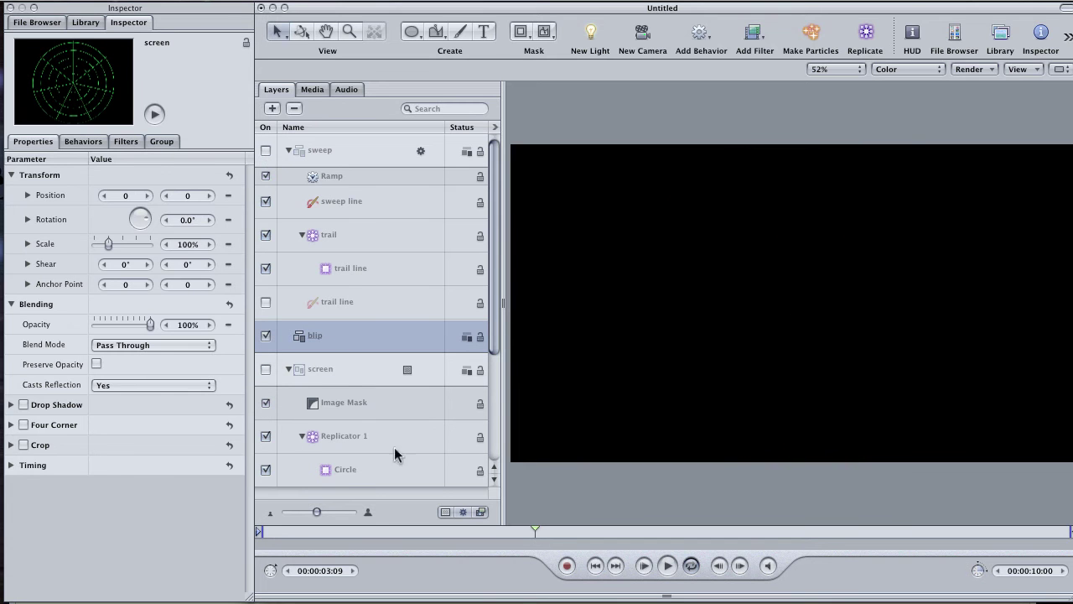
left_click(308, 531)
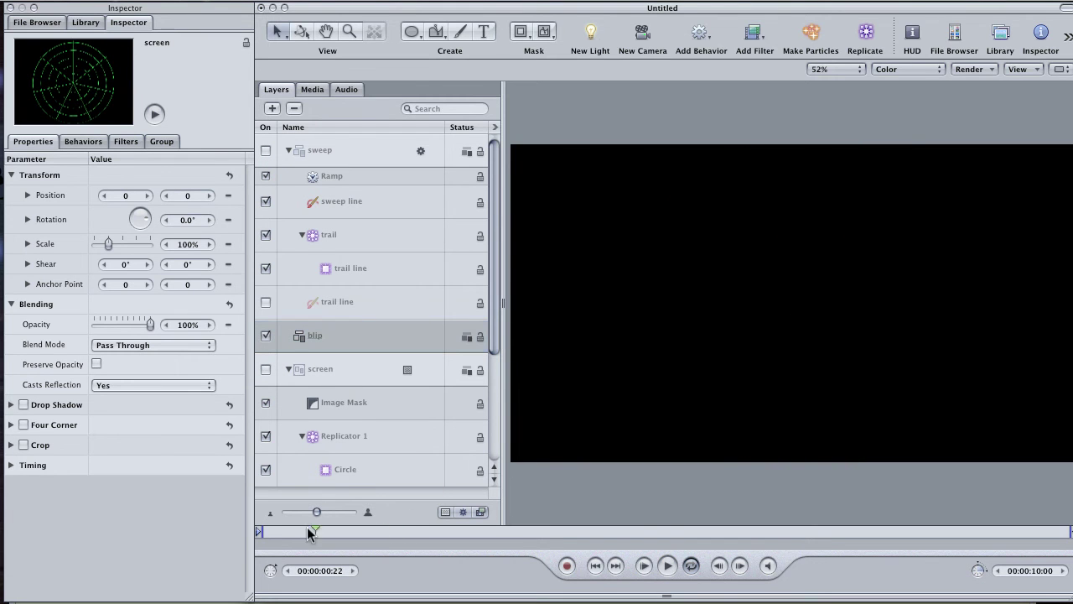
left_click(337, 338)
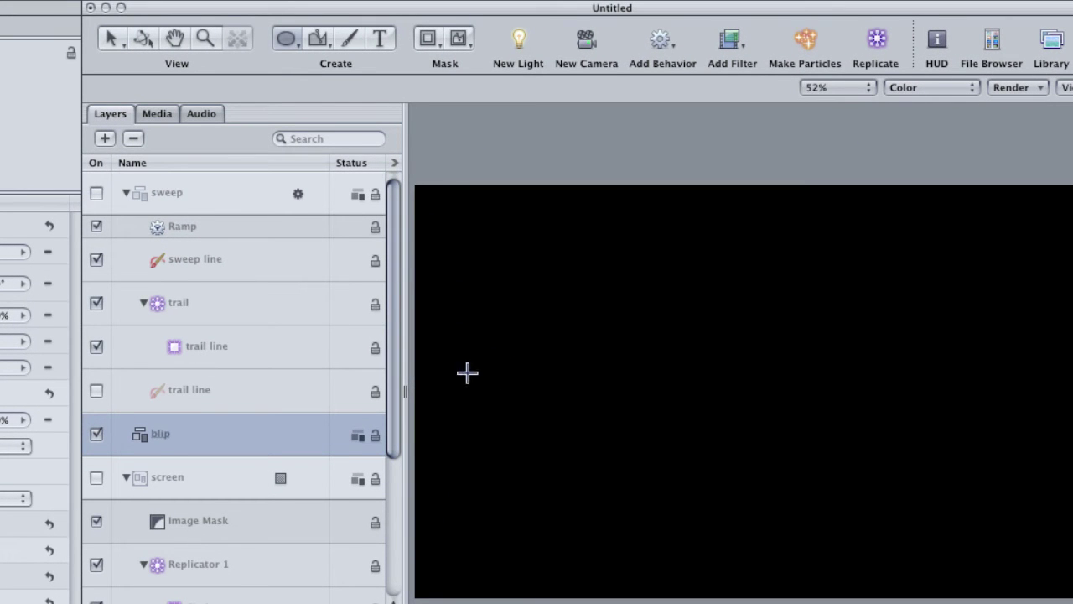
Draw a small white fill-only dot, Circle 1, in blip and reset its position to 0, 0.
key("F7")
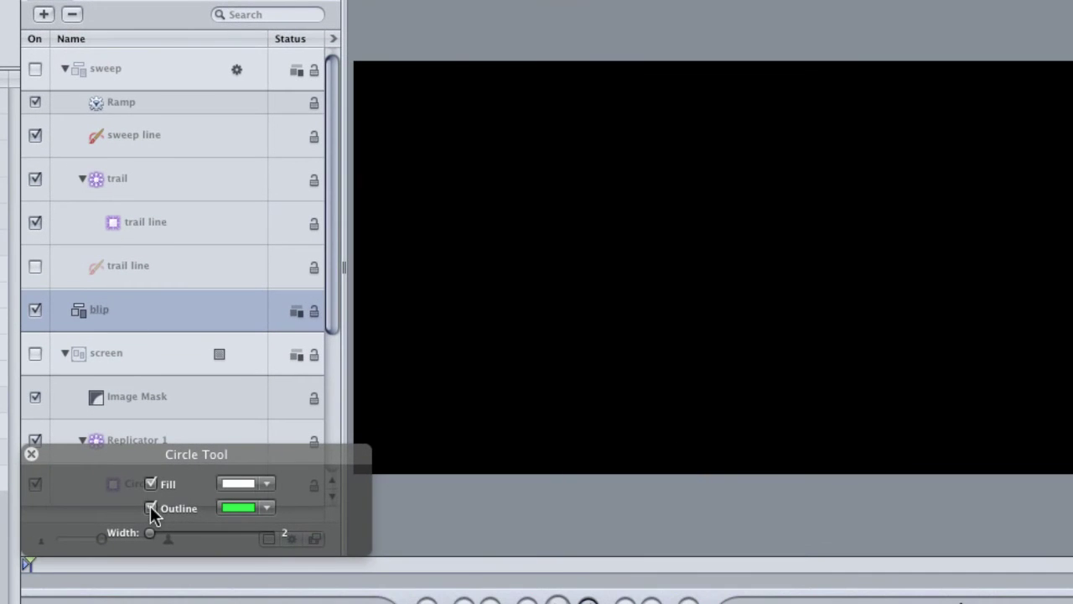
left_click(150, 506)
left_click_drag(182, 457, 153, 483)
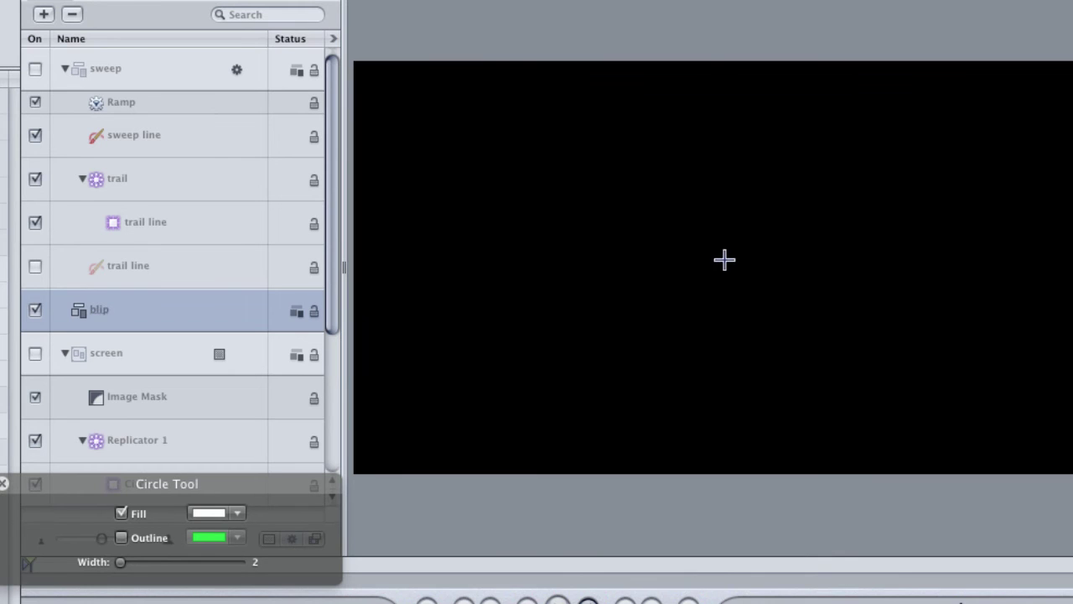
left_click_drag(729, 253, 734, 261)
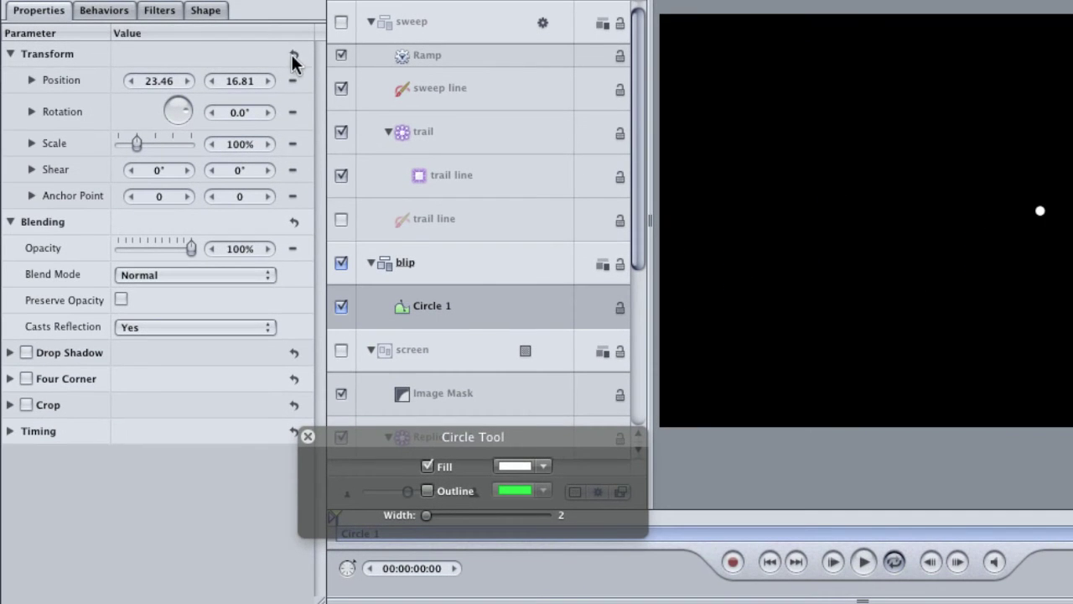
left_click(292, 56)
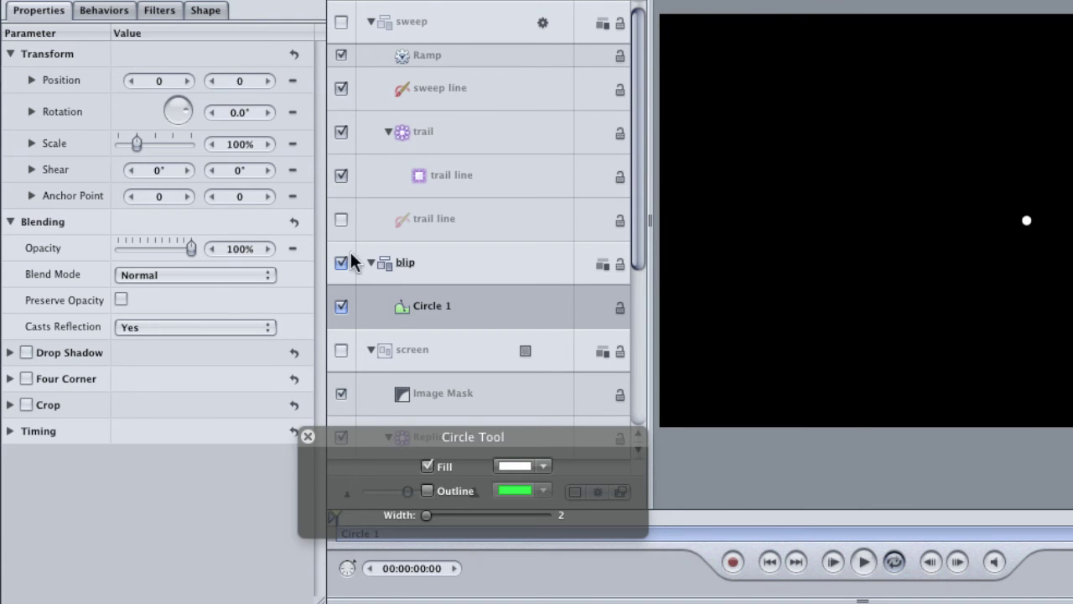
Set new circles to a white outline with no fill and draw a ring around the dot.
left_click(427, 466)
left_click(425, 488)
left_click(514, 492)
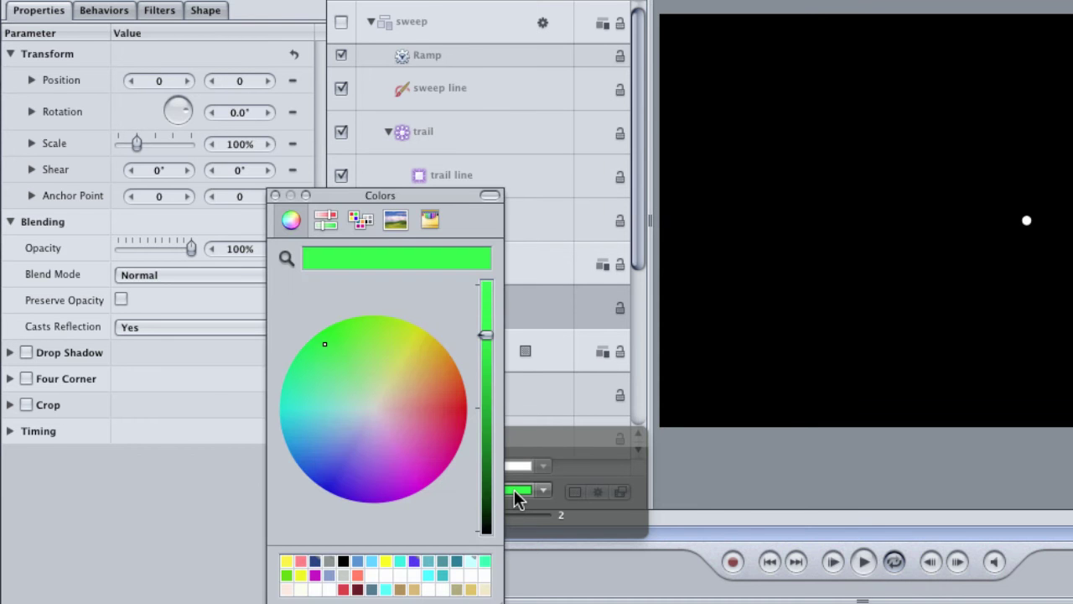
left_click(369, 574)
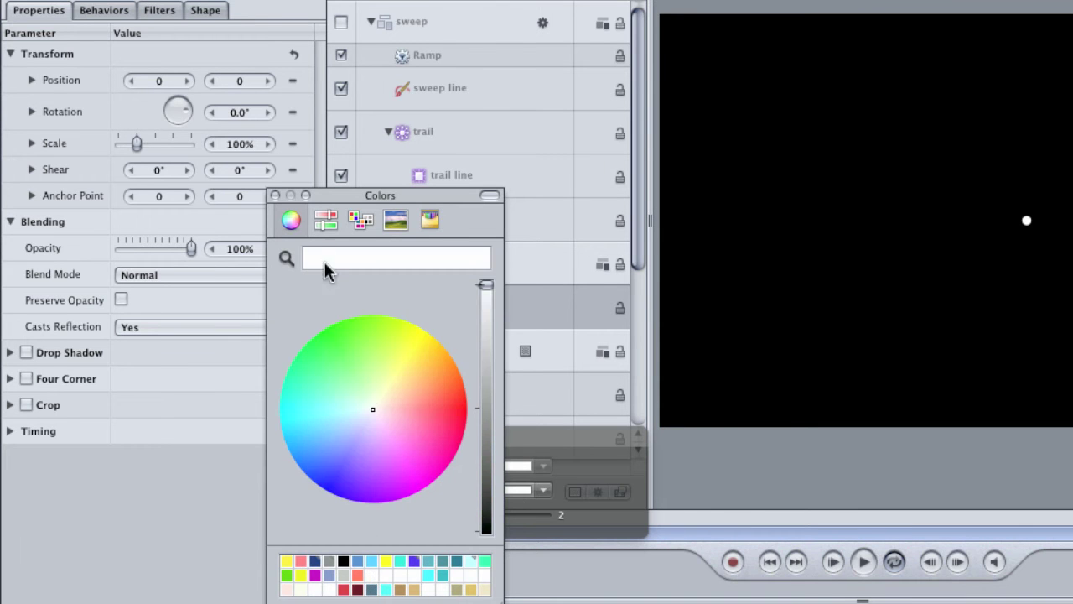
left_click(275, 196)
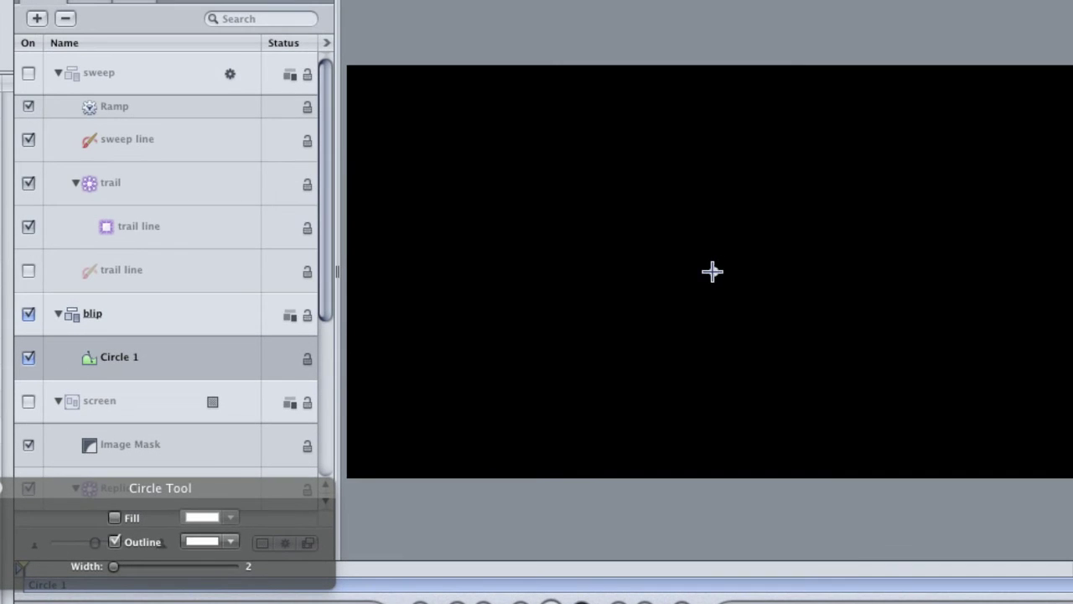
left_click_drag(713, 270, 747, 308)
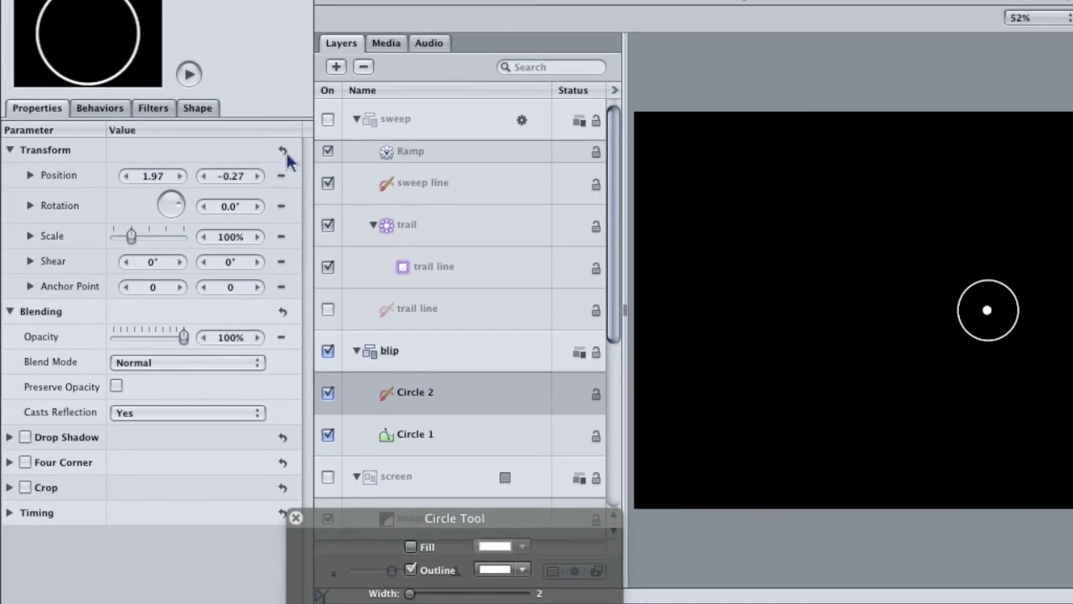
Centre the ring, Circle 2, at 0, 0 and set its outline width to 4.
left_click(11, 110)
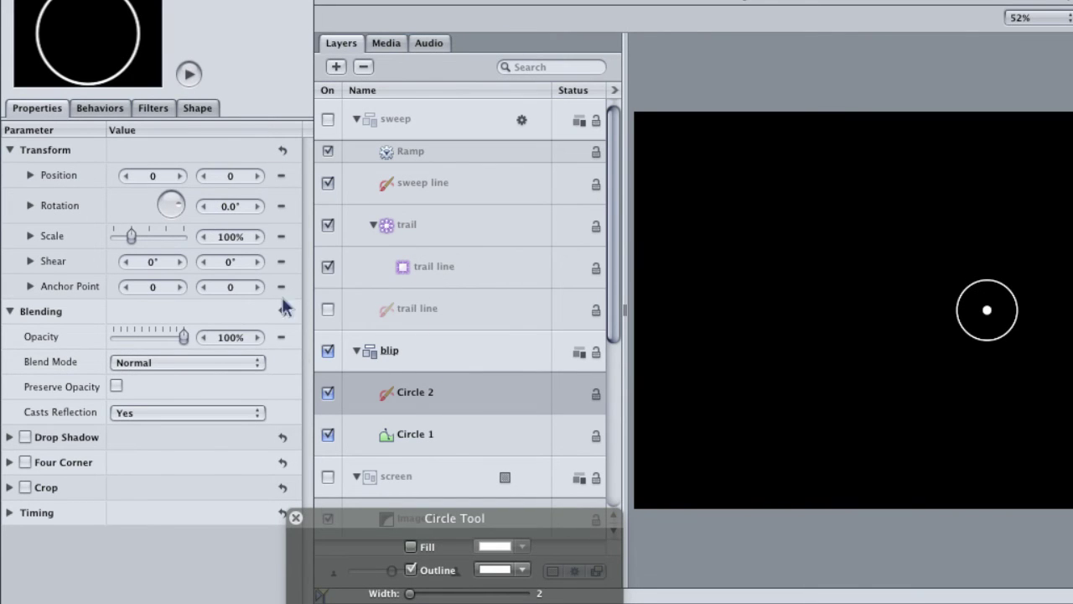
left_click(201, 108)
left_click(257, 428)
left_click(256, 428)
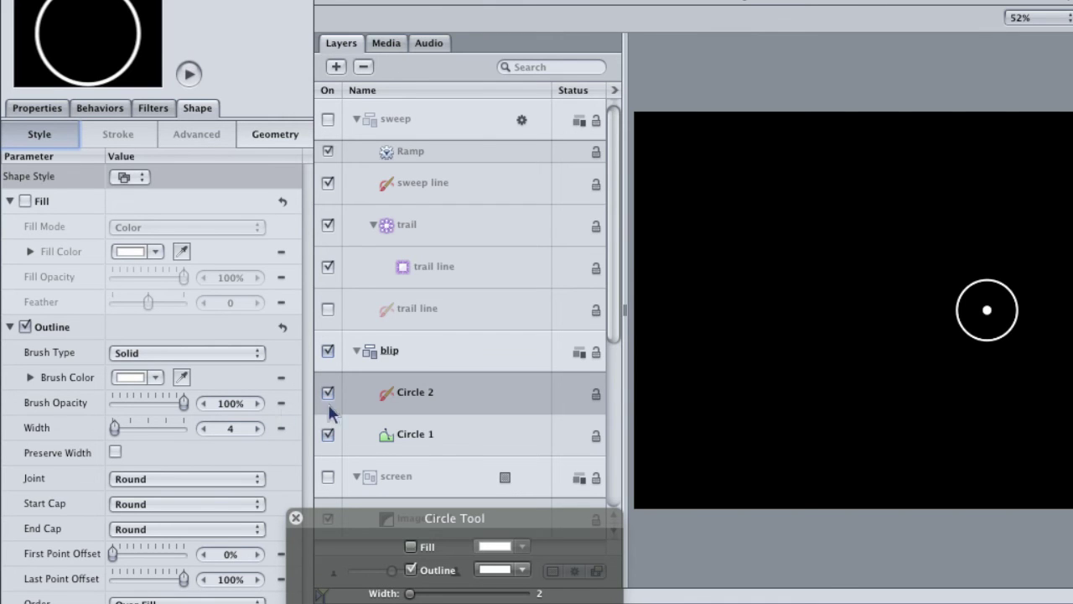
left_click(425, 435)
left_click(427, 395)
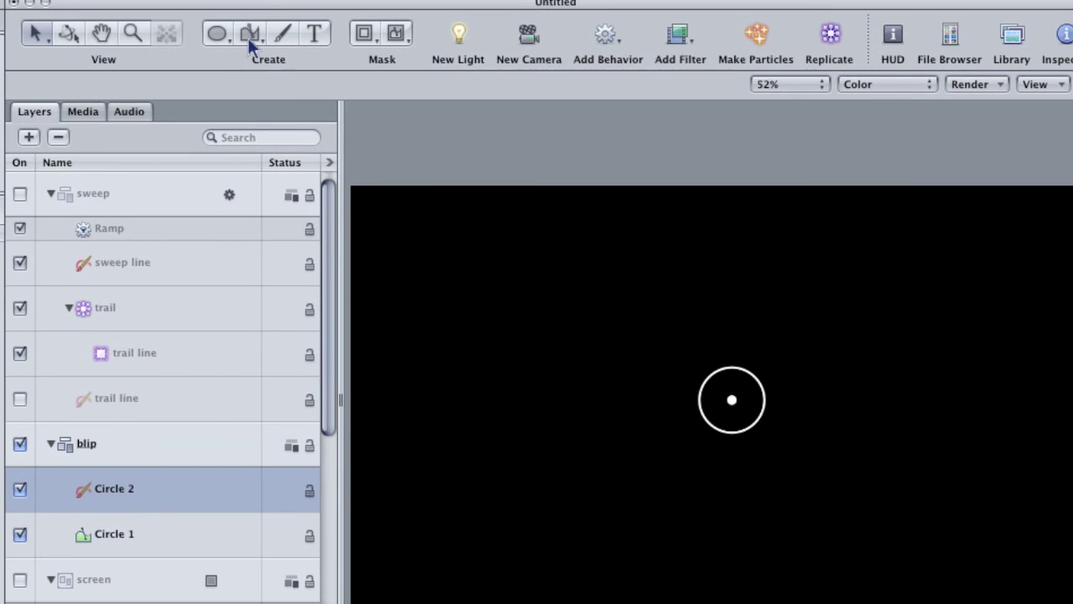
Draw a Bezier leader line from the dot's centre angling up-right, then horizontally right.
left_click(248, 37)
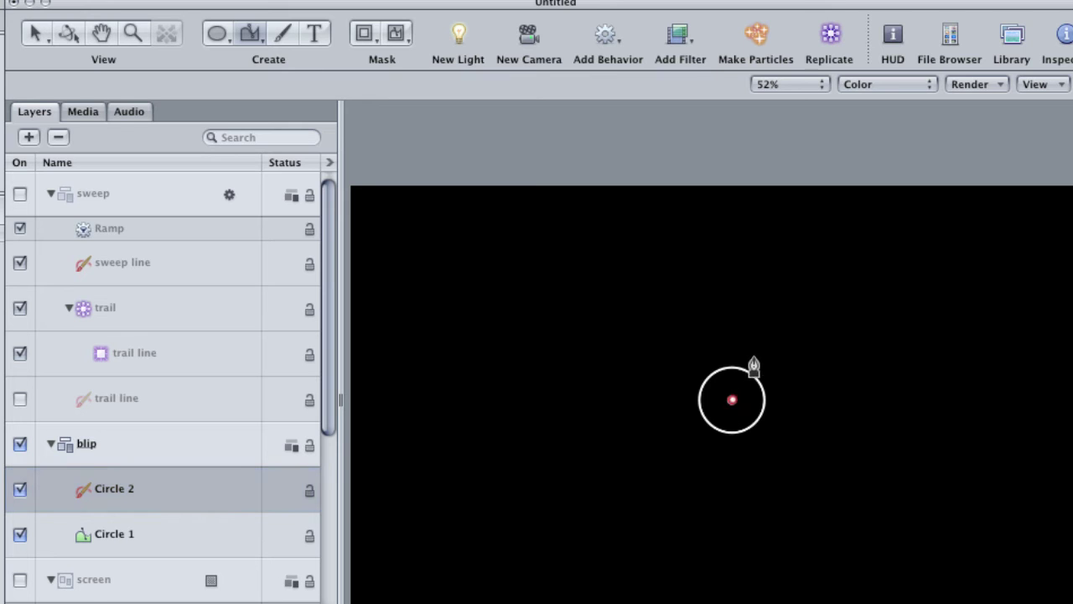
left_click(763, 339)
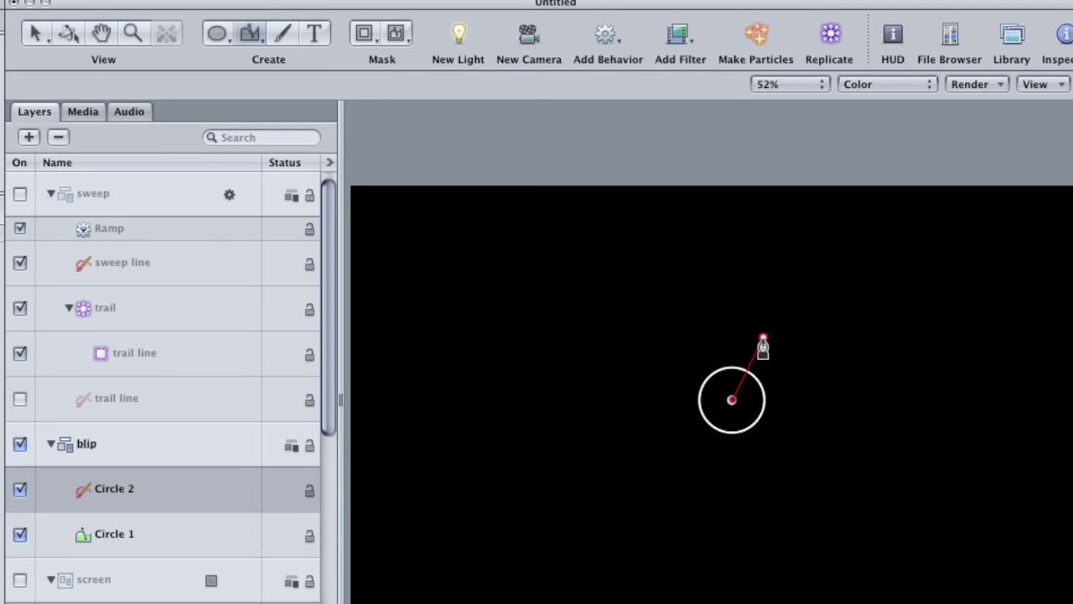
left_click(906, 339)
left_click_drag(907, 339, 907, 338)
key("Return")
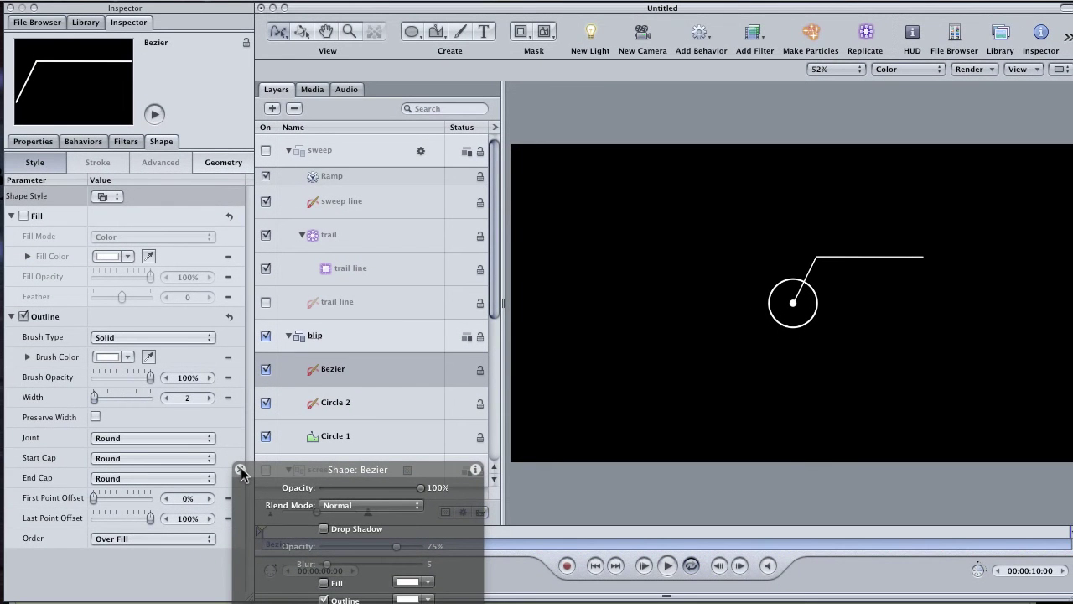
left_click(241, 468)
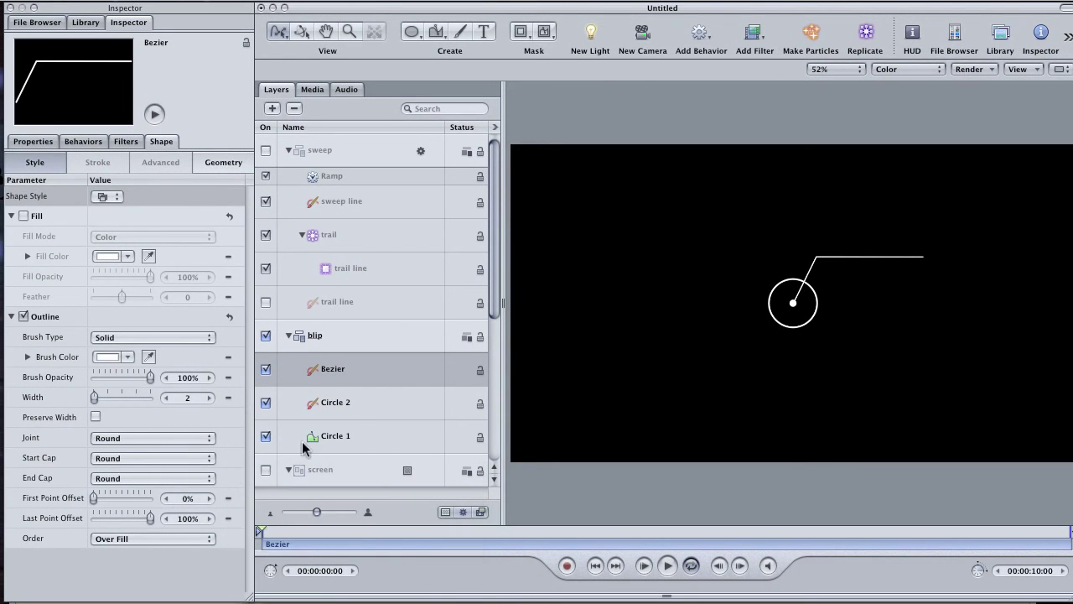
Add a text label reading THX-11976 above the leader line.
left_click(484, 34)
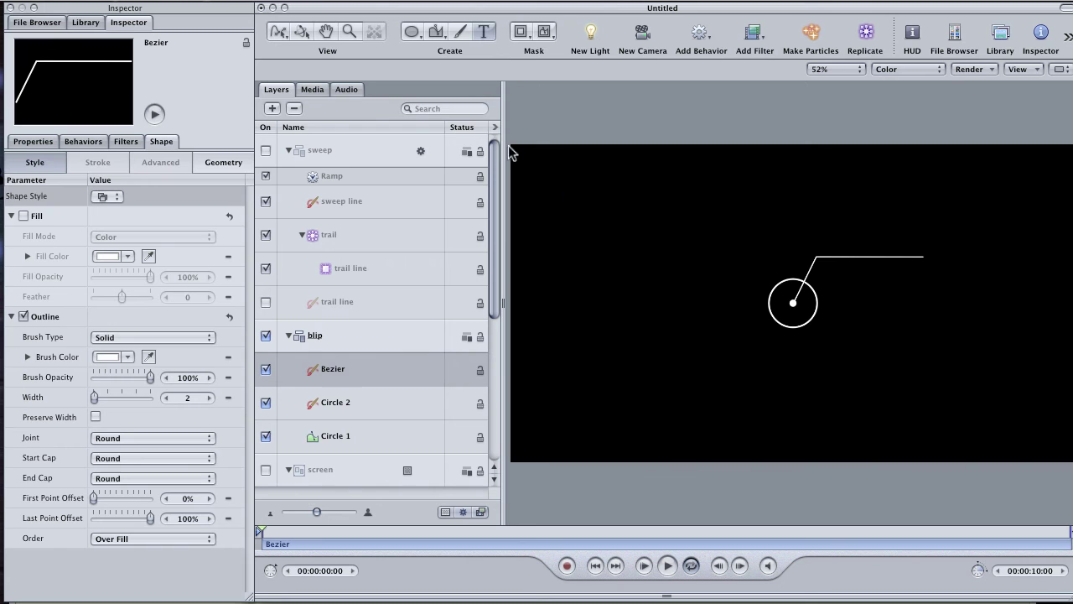
left_click(816, 242)
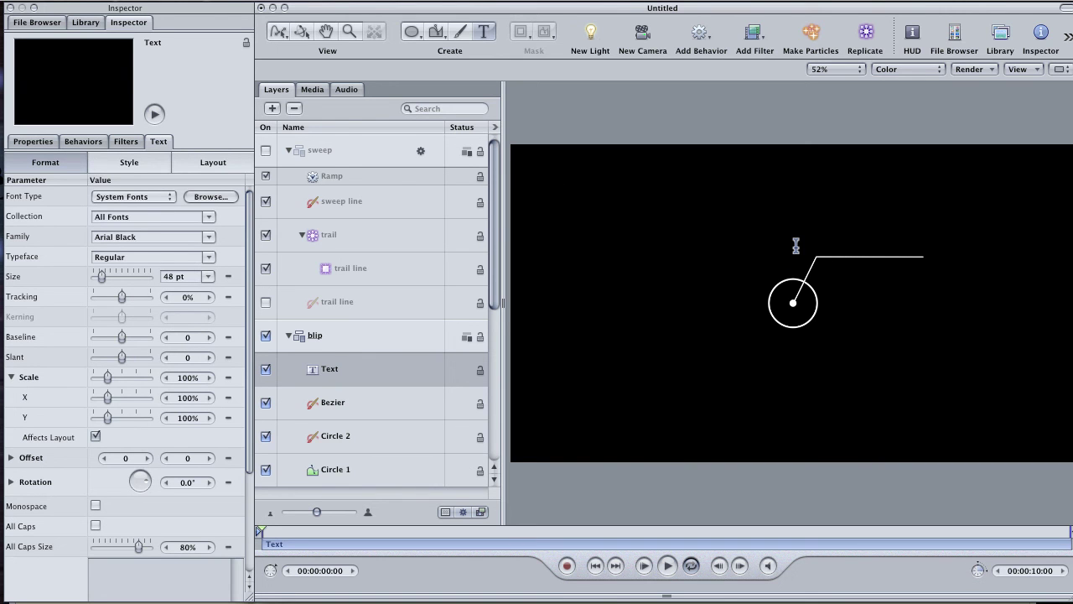
type("THX")
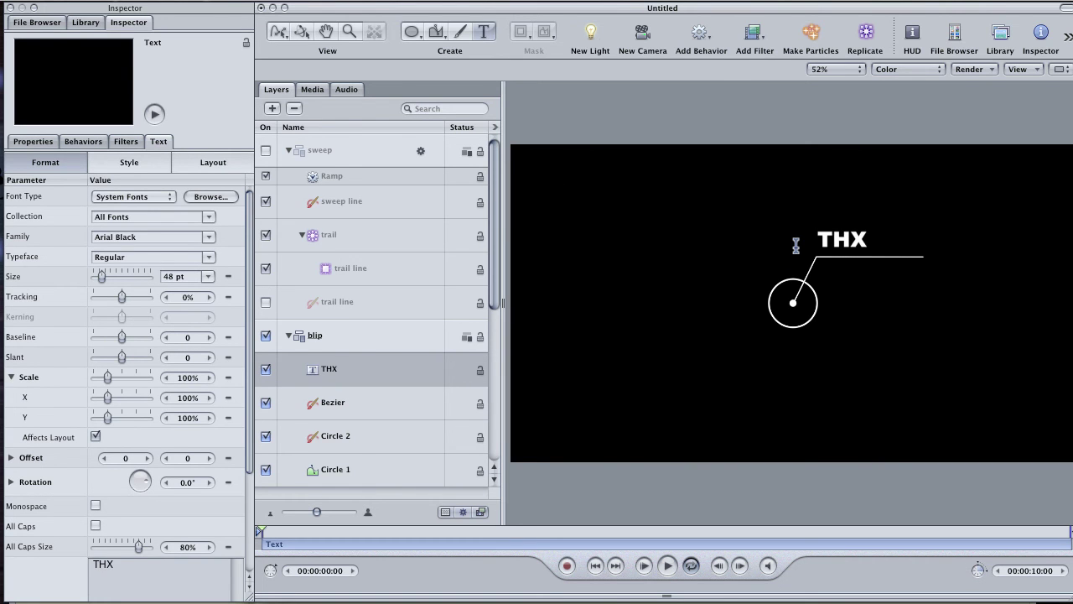
type("-11976")
key("Escape")
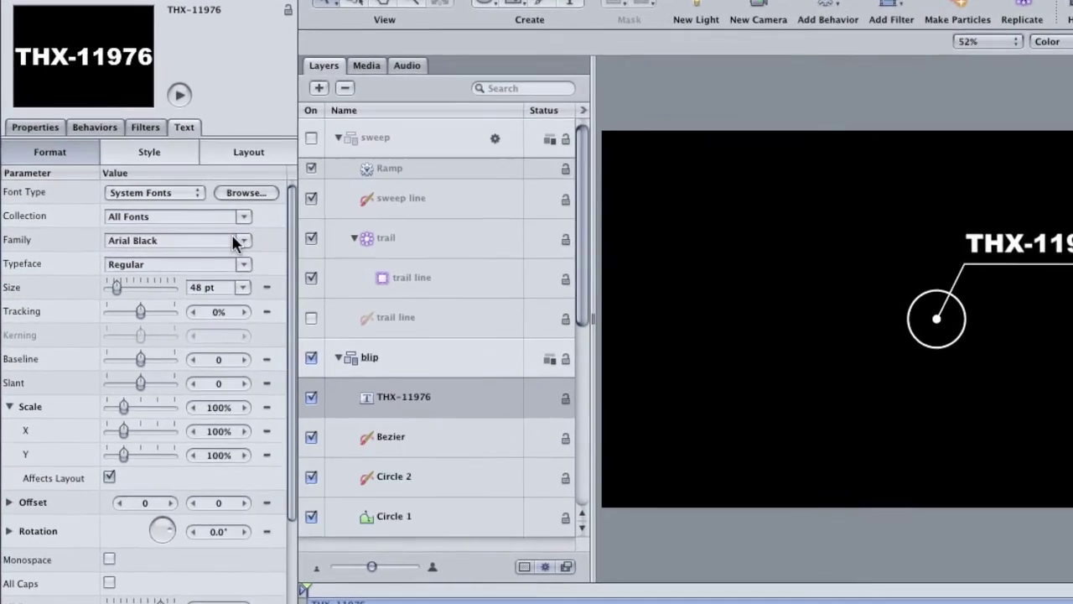
Set the label to Futura Condensed Medium at 34 pt and nudge it onto the line.
left_click(206, 237)
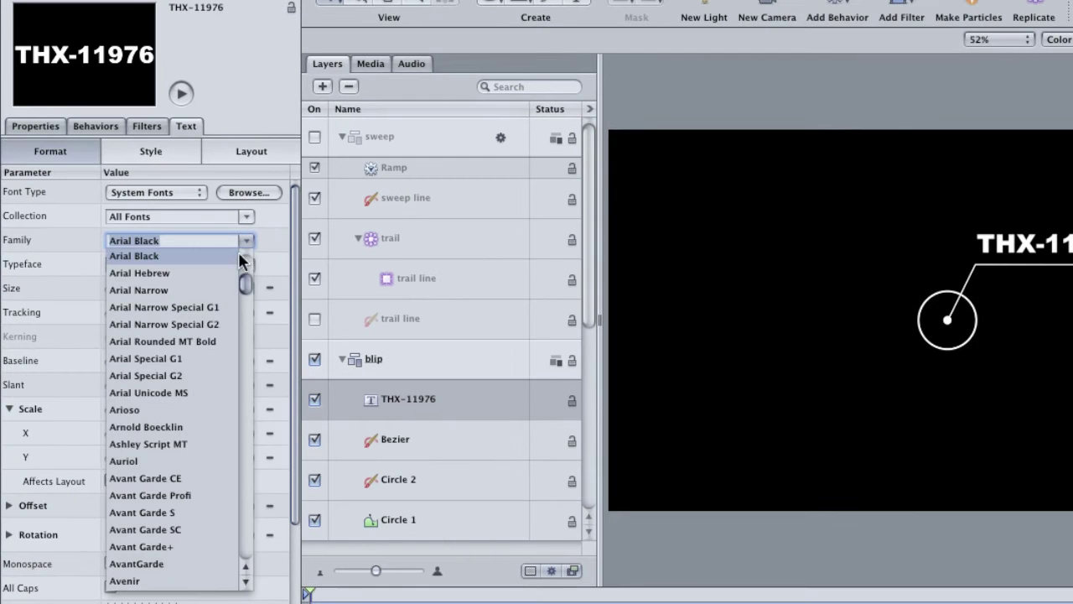
left_click_drag(246, 287, 247, 365)
left_click(153, 368)
left_click(246, 265)
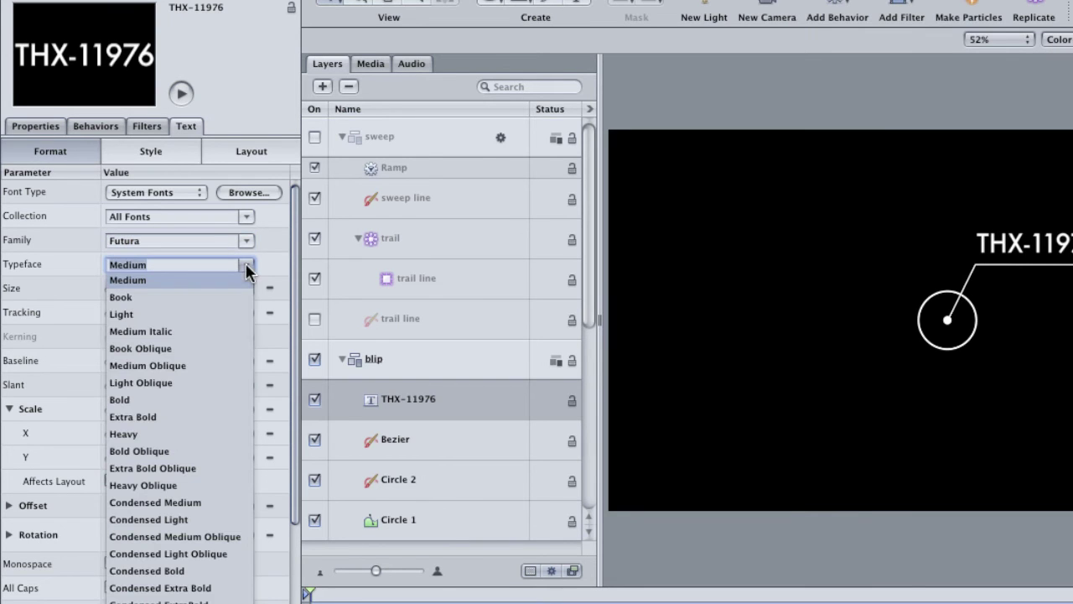
left_click(167, 497)
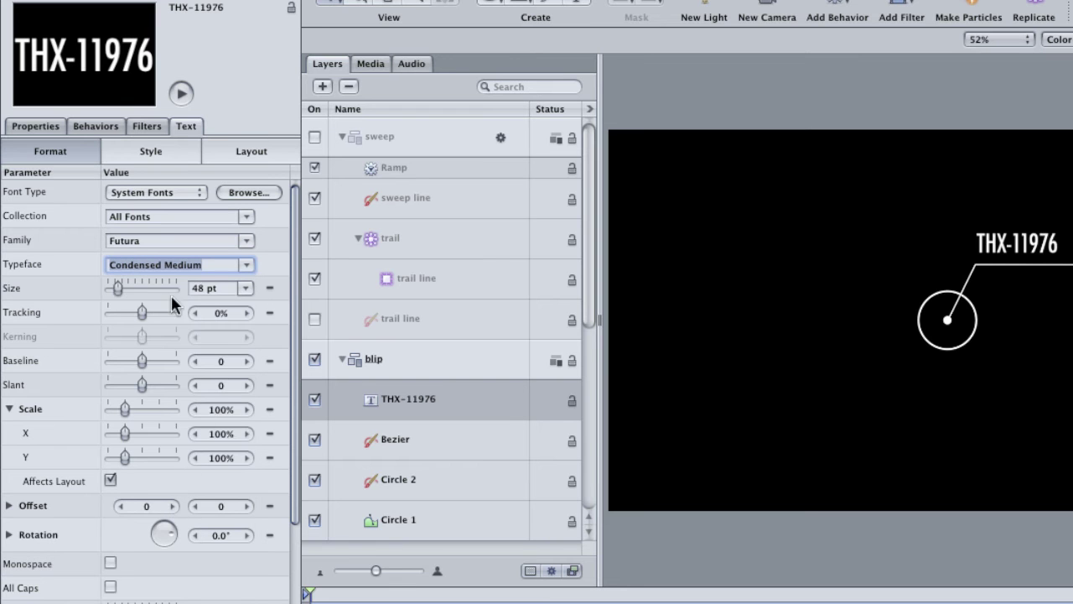
left_click_drag(115, 288, 112, 288)
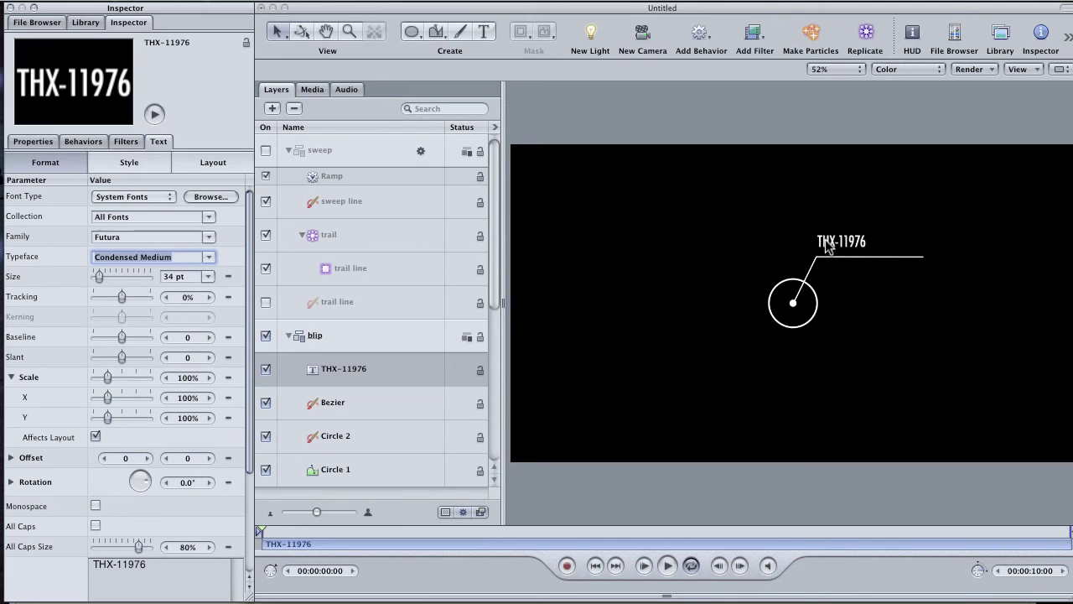
left_click_drag(827, 244, 827, 254)
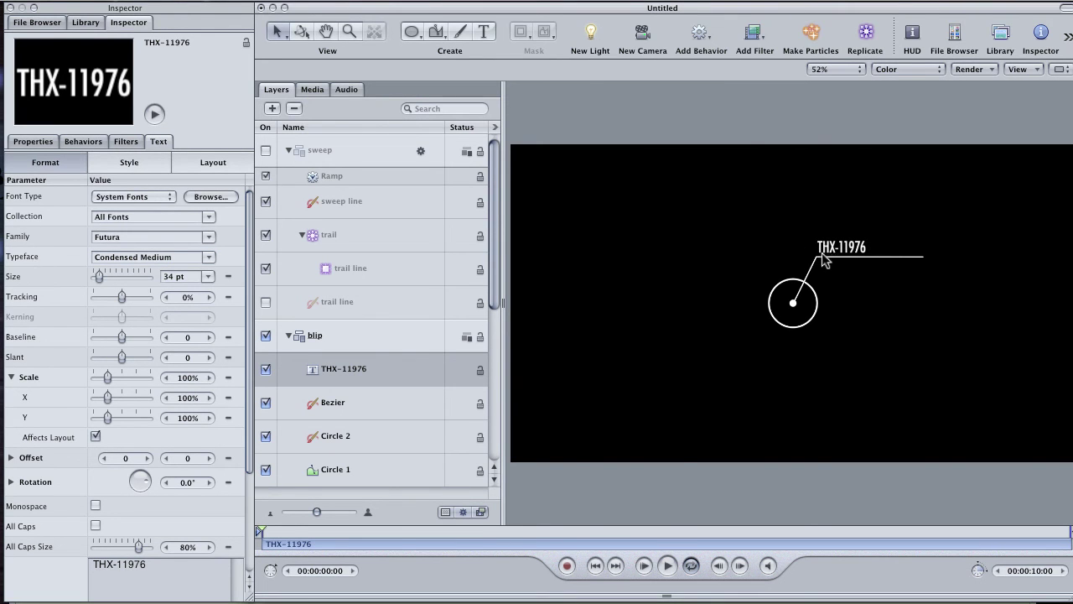
Duplicate the THX-11976 label, move the copy below the line, and change its text to 203.756 34.588.
key("super+d")
left_click_drag(829, 256, 831, 267)
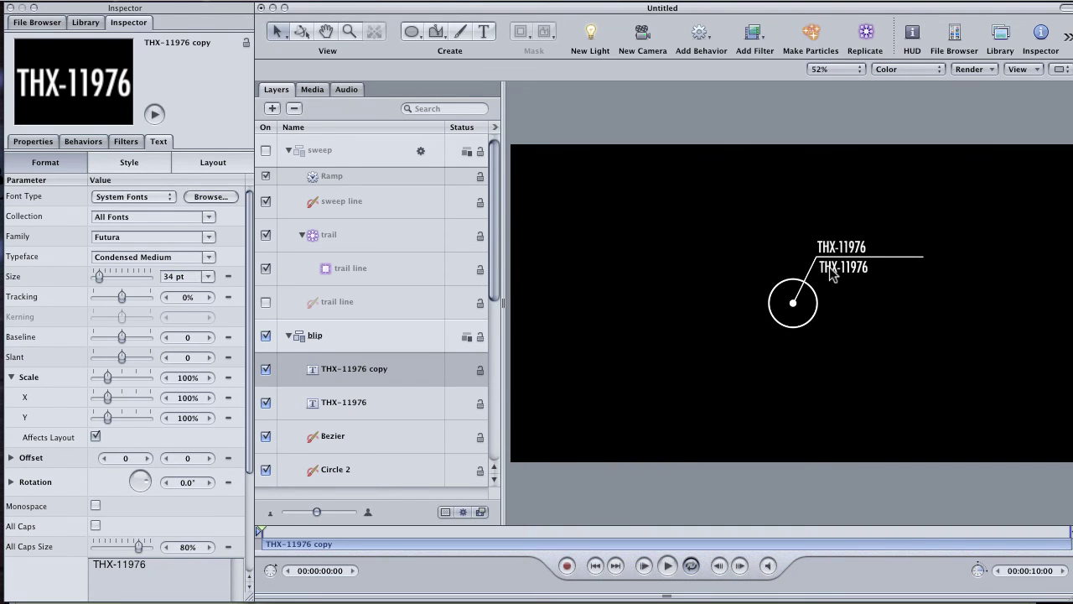
double_click(833, 273)
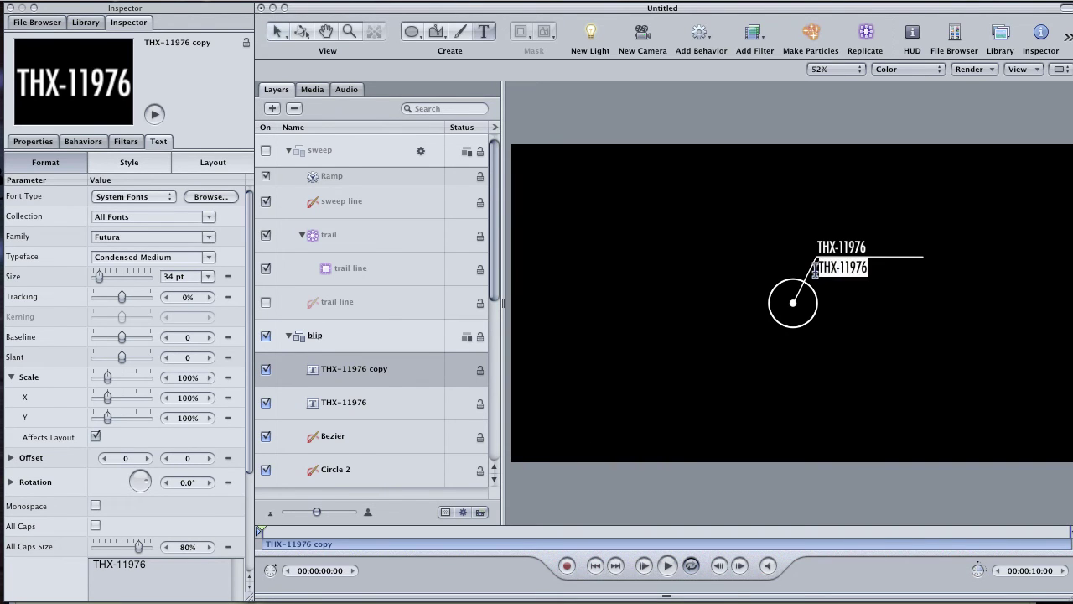
type("203.")
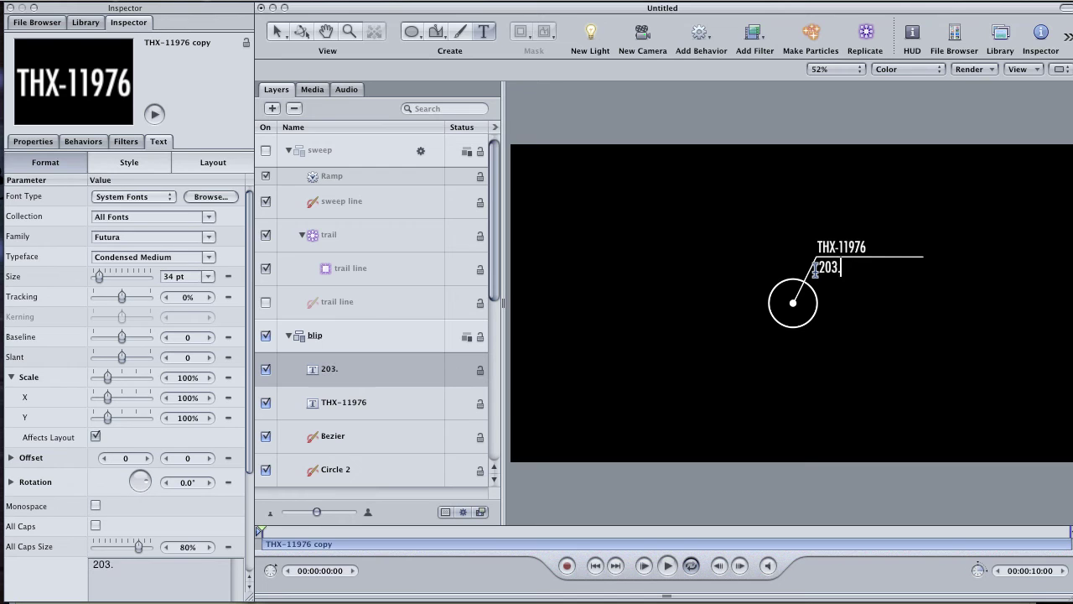
type("756  34")
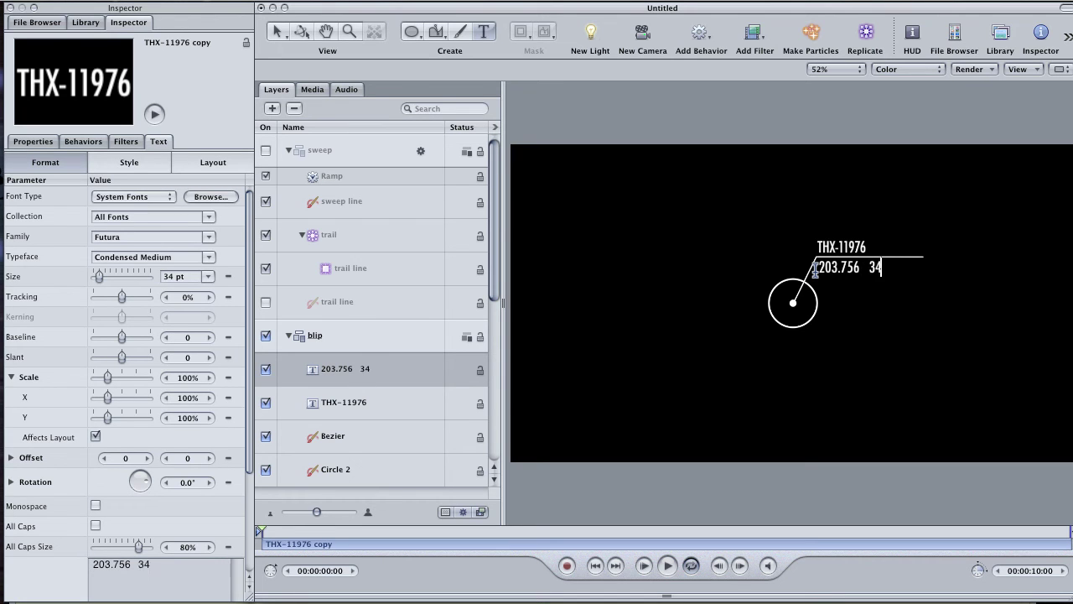
type(".588")
key("Escape")
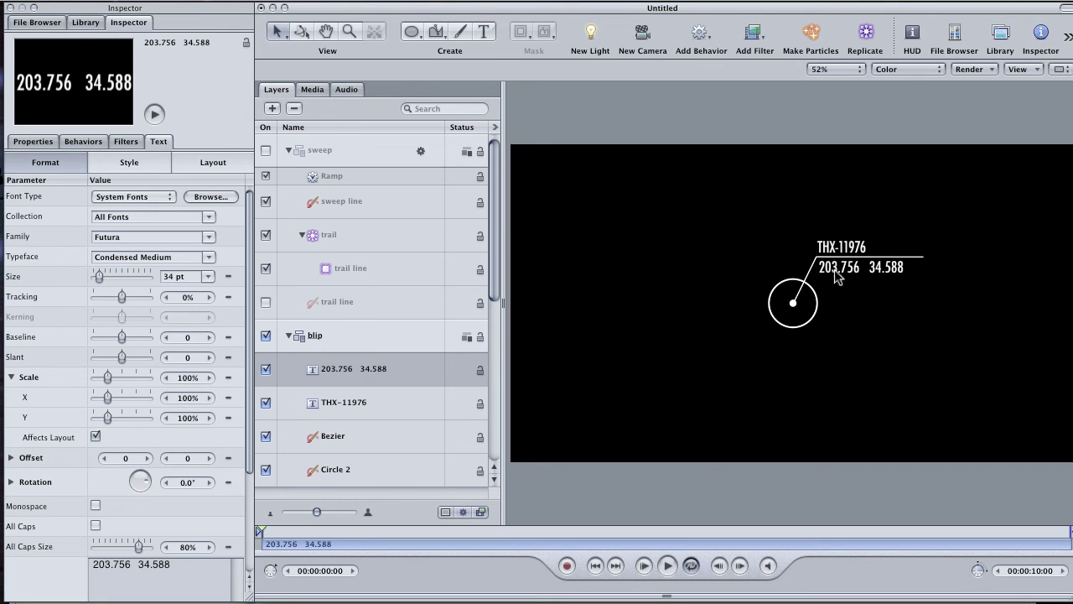
left_click_drag(833, 268, 835, 267)
Collapse the blip group and turn the radar sweep and grid groups back on.
left_click(841, 247)
left_click(289, 336)
left_click(266, 151)
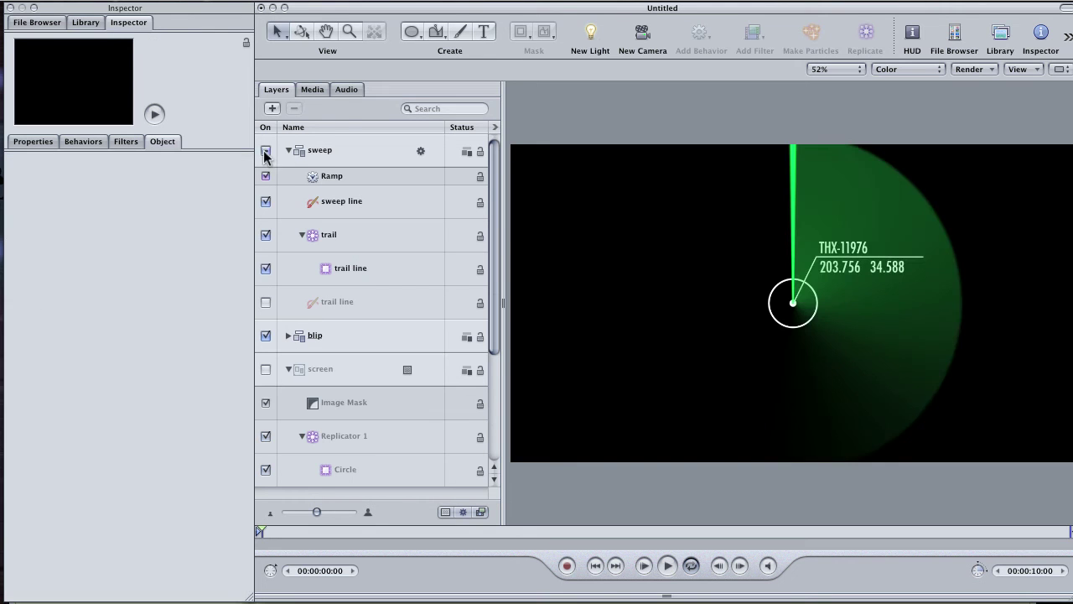
left_click(266, 369)
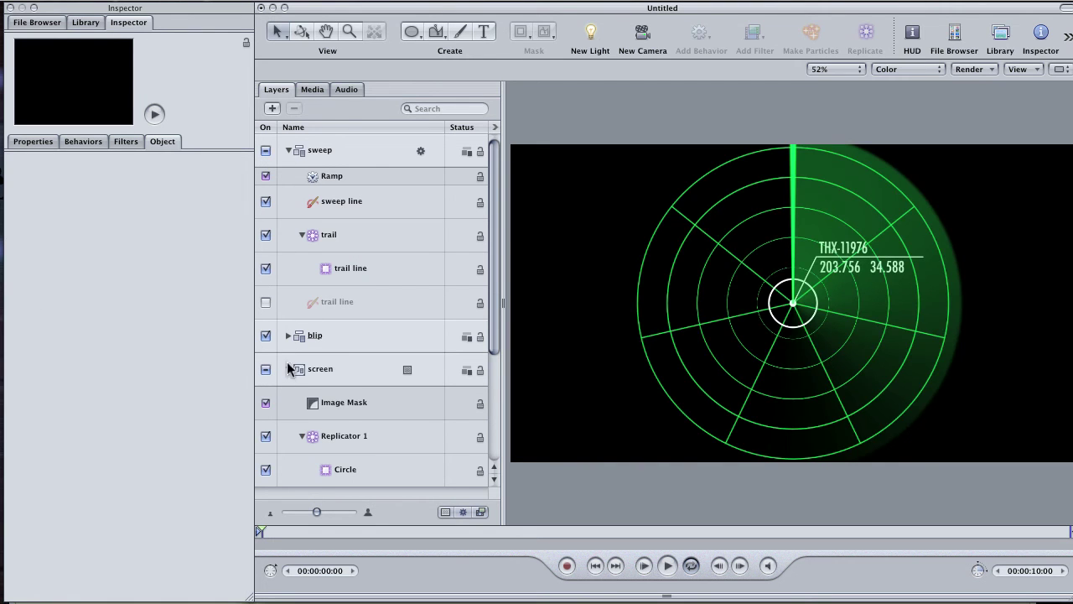
Scale the blip group to 45% and move it up-right to 59.27, 109.64 inside the radar rings.
left_click(317, 335)
left_click(38, 141)
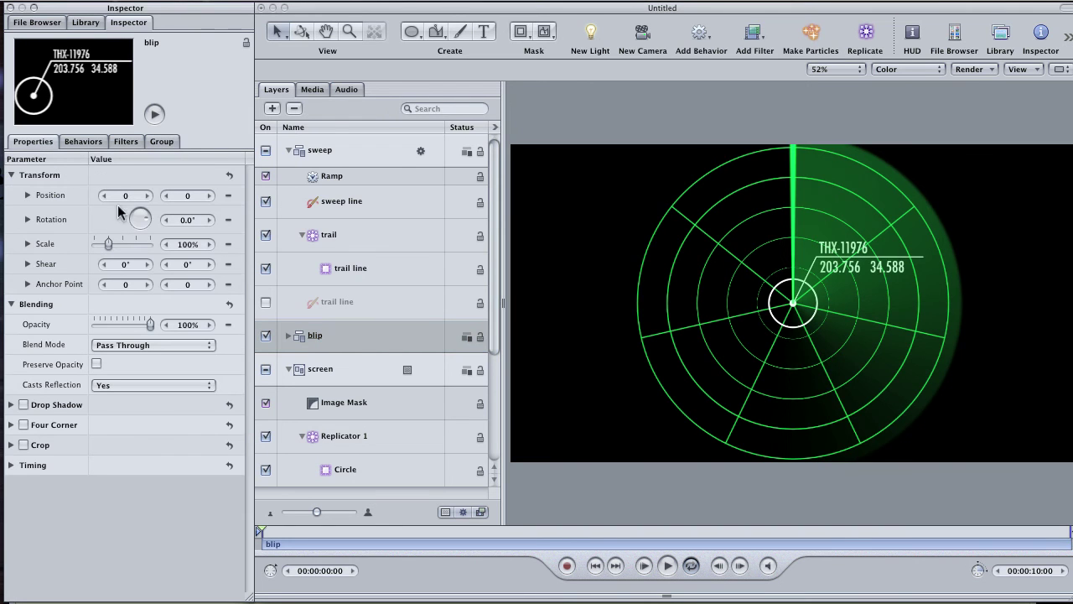
left_click_drag(186, 244, 137, 251)
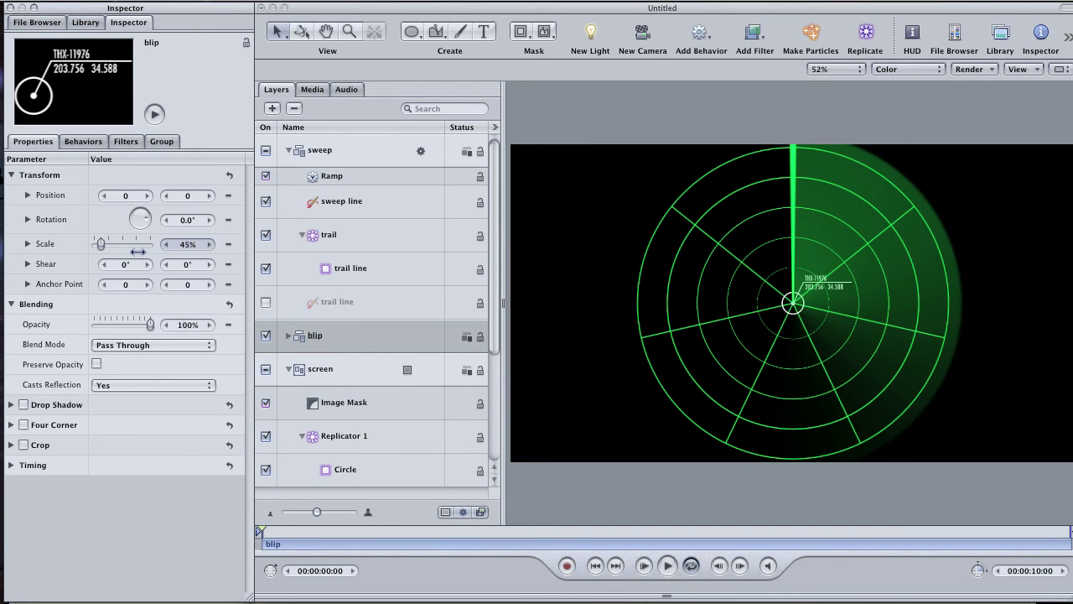
left_click_drag(818, 291, 845, 238)
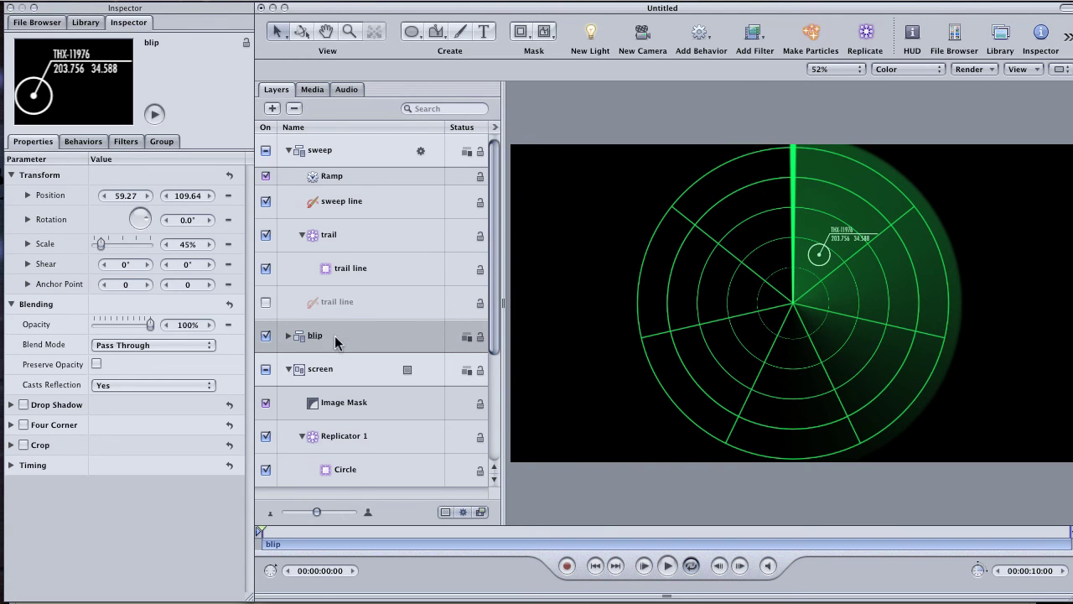
left_click(311, 338)
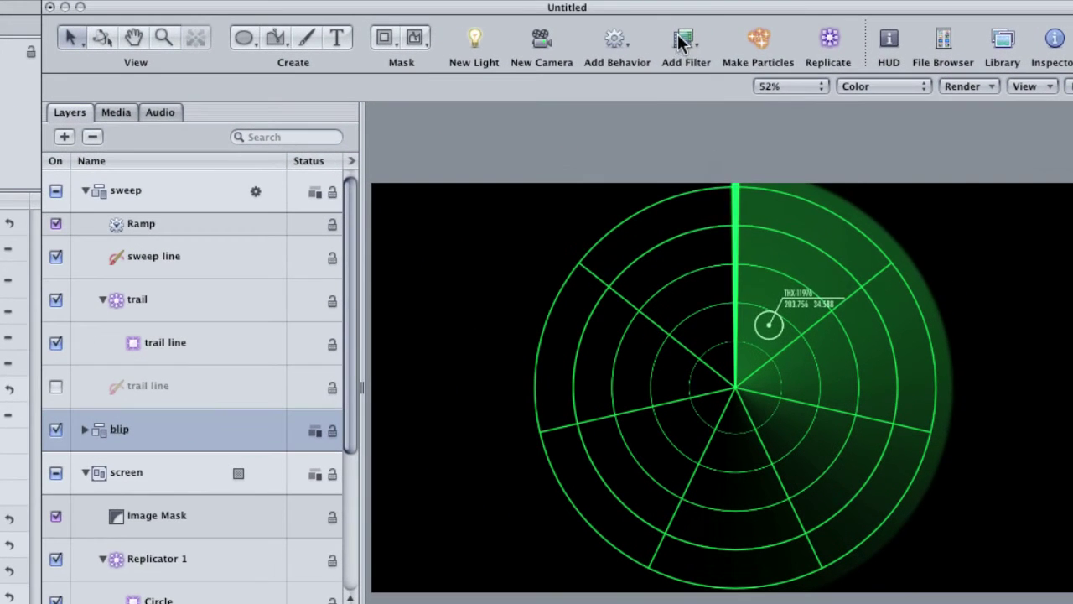
Add a Colorize filter to the blip group that remaps white to yellow.
left_click(754, 33)
mouse_move(697, 94)
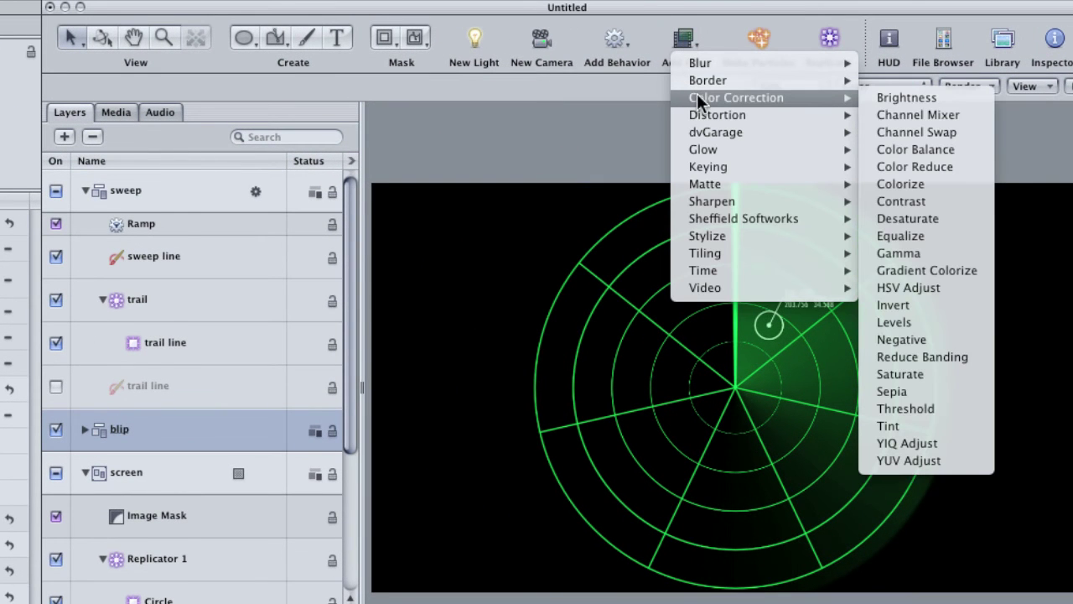
left_click(897, 184)
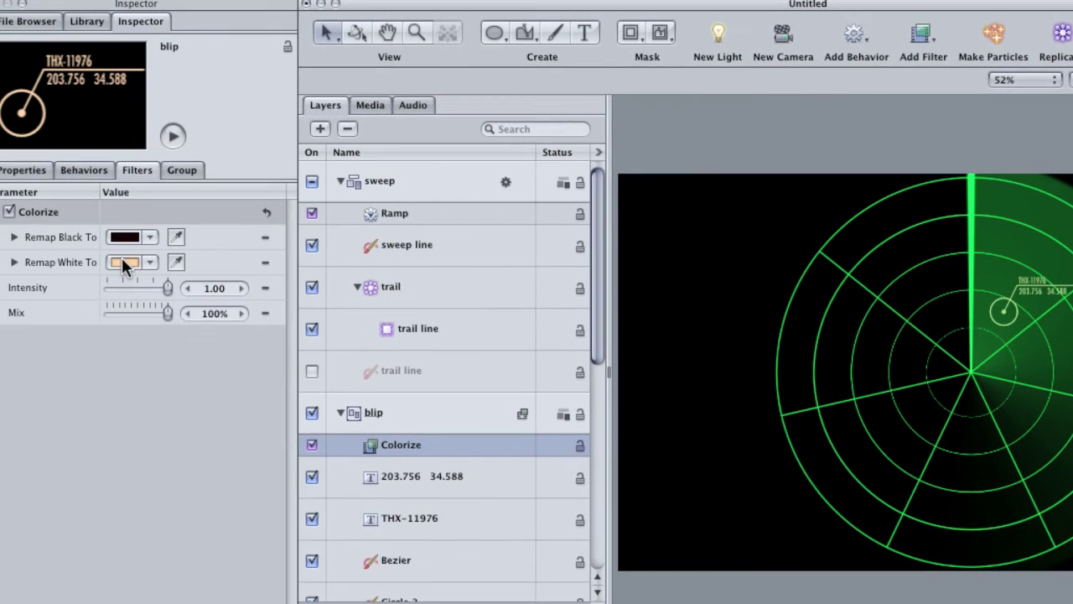
left_click(124, 262)
left_click_drag(361, 531, 378, 493)
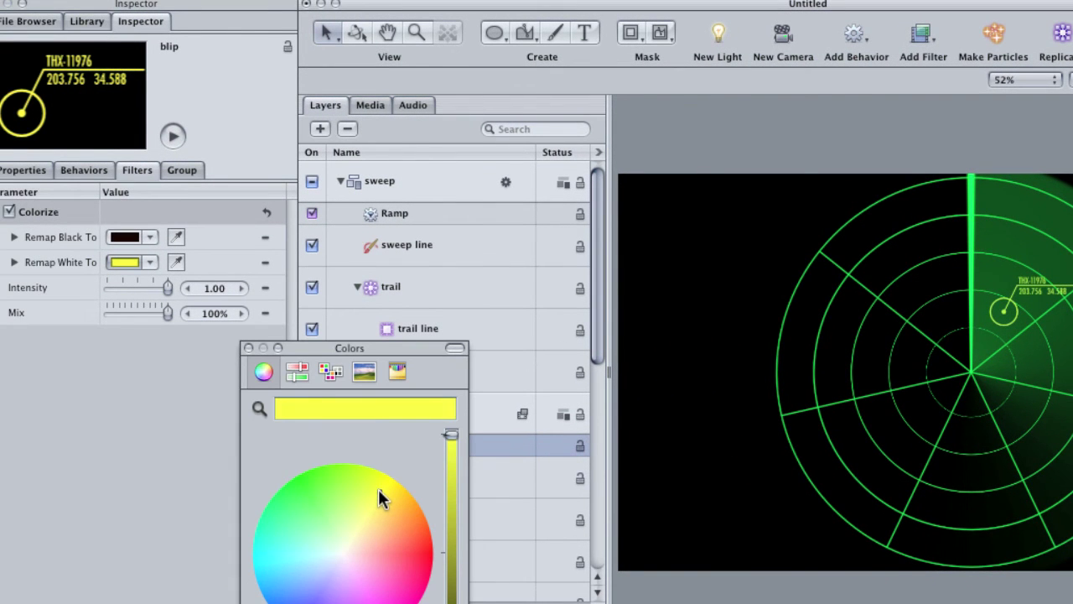
left_click(248, 347)
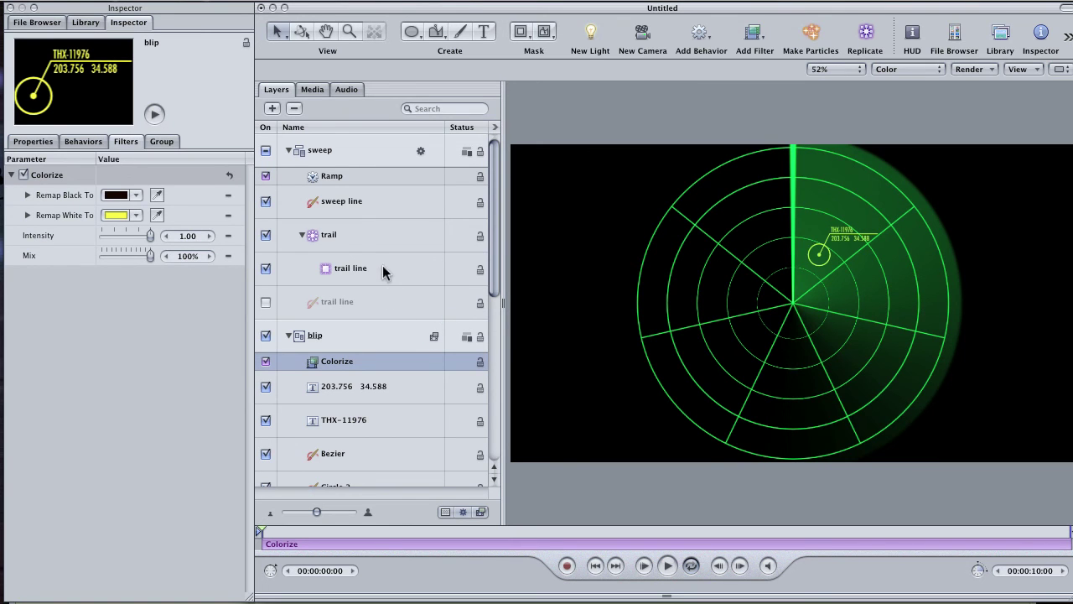
left_click(363, 246)
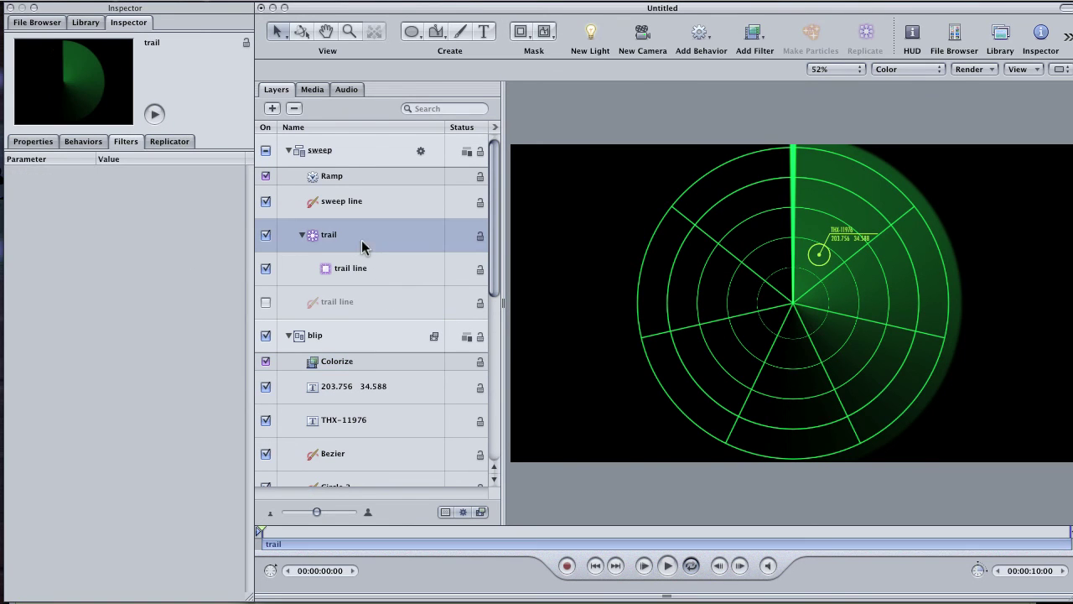
Set the trail replicator's blend mode to Add and scrub the playhead to preview the sweep.
left_click(33, 141)
left_click(141, 343)
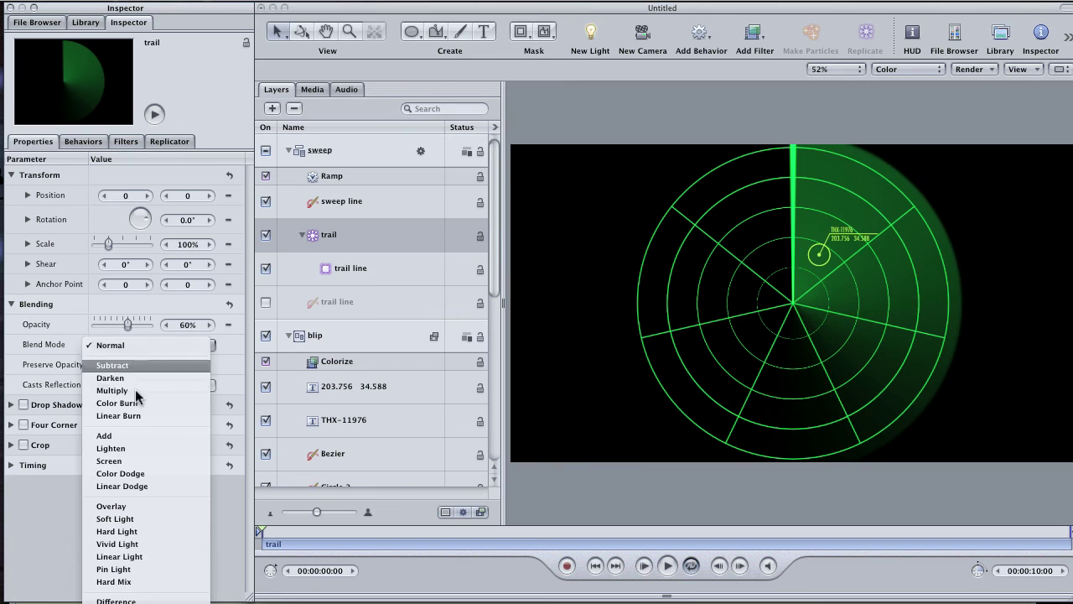
left_click(132, 438)
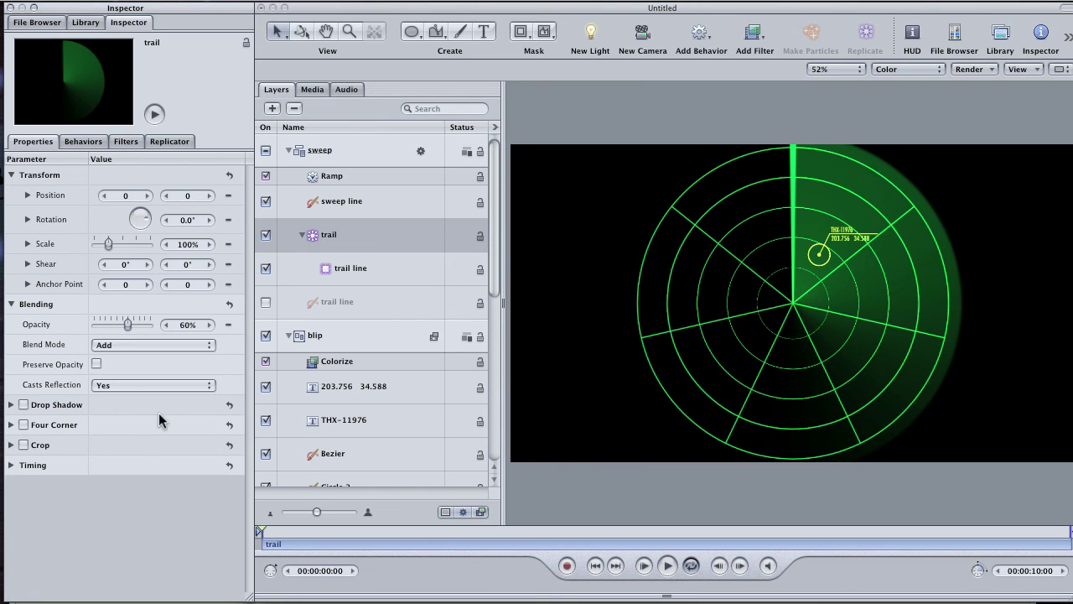
left_click(277, 531)
mouse_move(273, 533)
left_mouse_down()
mouse_move(538, 528)
mouse_move(258, 527)
left_mouse_up()
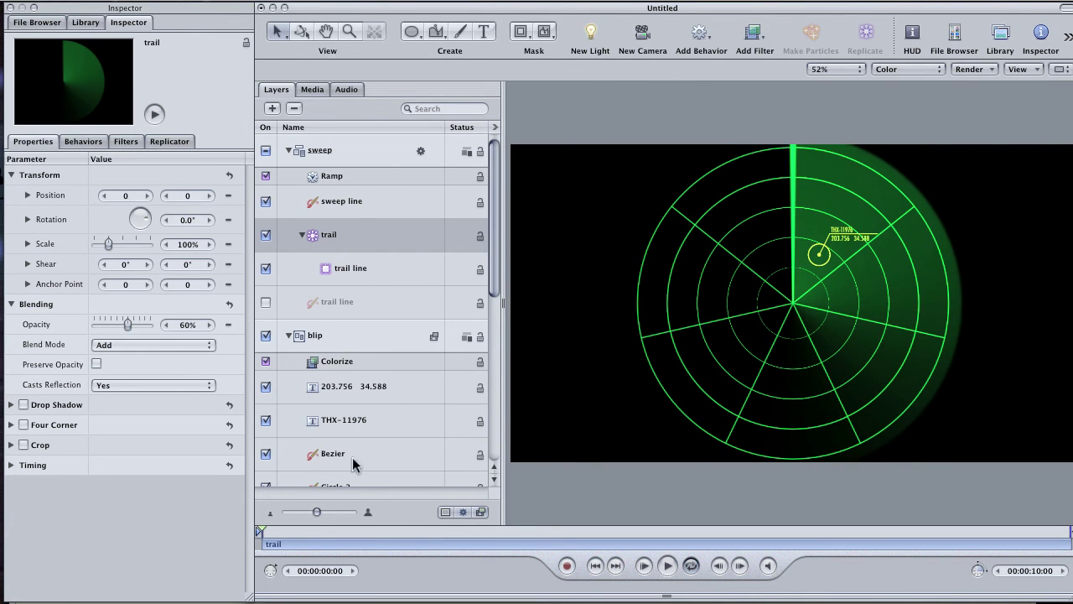
left_click_drag(491, 288, 491, 363)
left_click(328, 335)
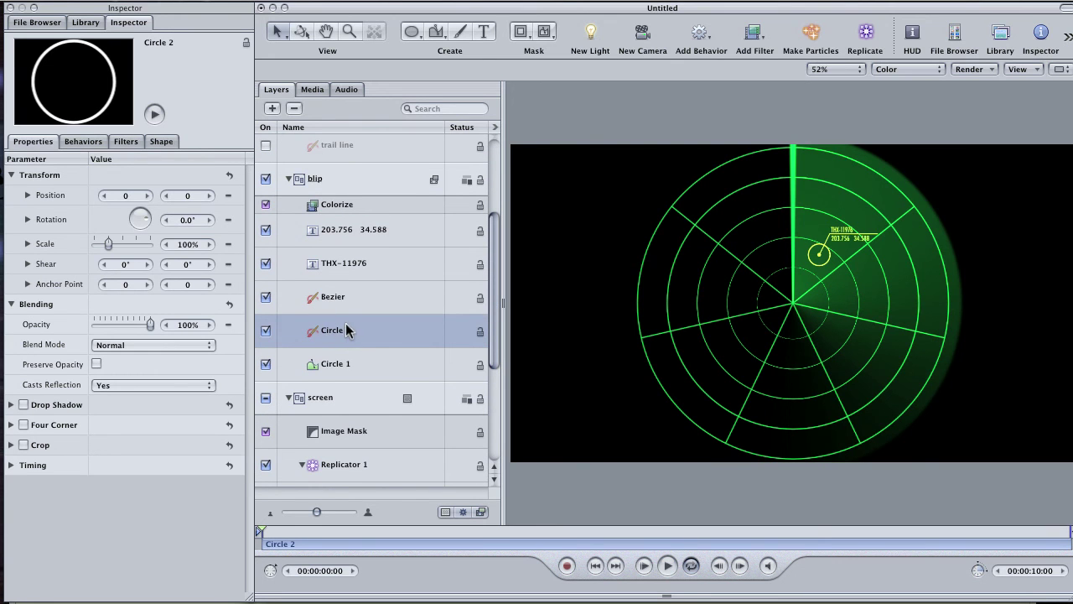
Duplicate Circle 2, rename the copy blink, and switch it from outline to solid fill.
key("super+d")
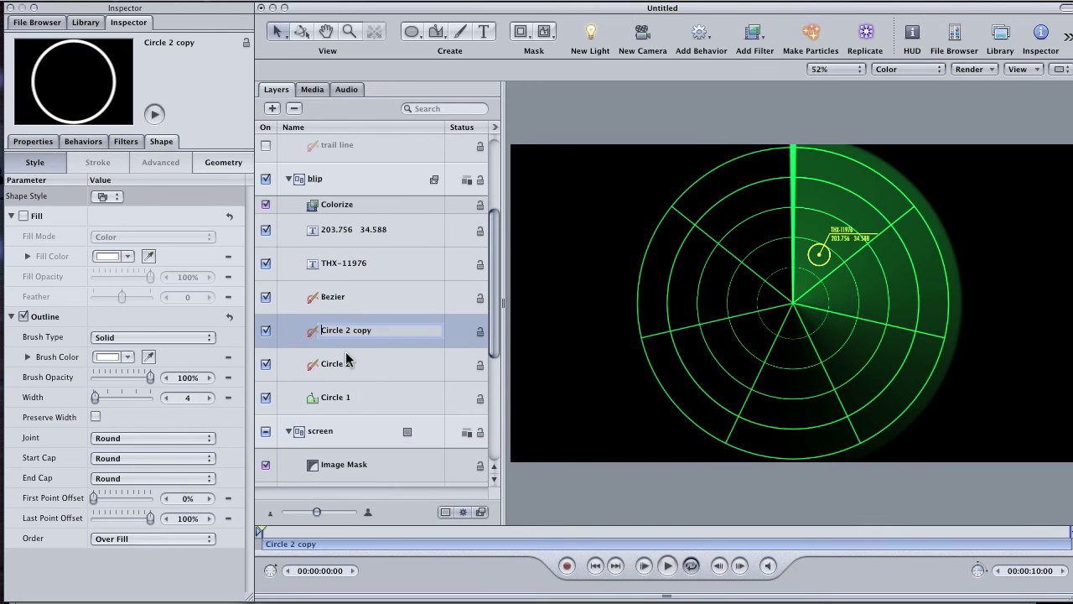
key("Return")
type("blink")
key("Return")
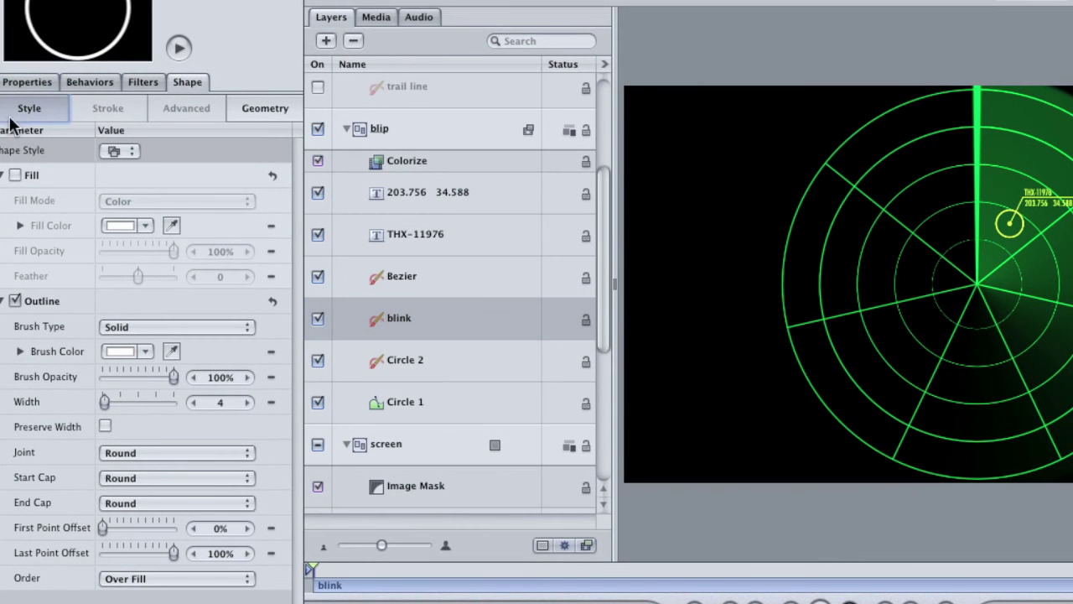
left_click(15, 300)
left_click(15, 175)
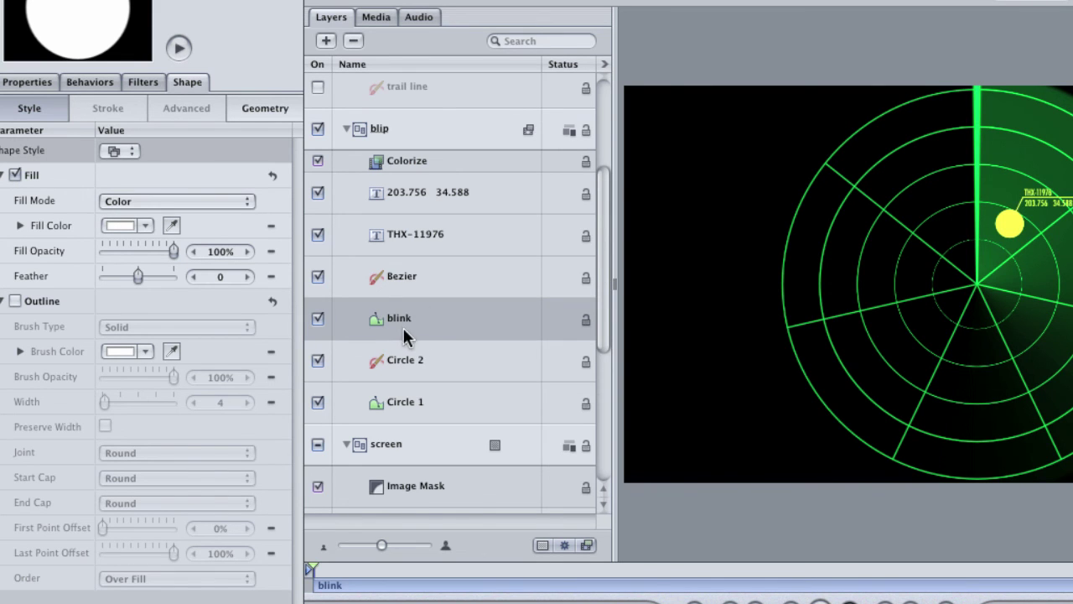
Add an Oscillate behaviour with a Sawtooth wave to blink's Fill Opacity and preview it.
right_click(44, 249)
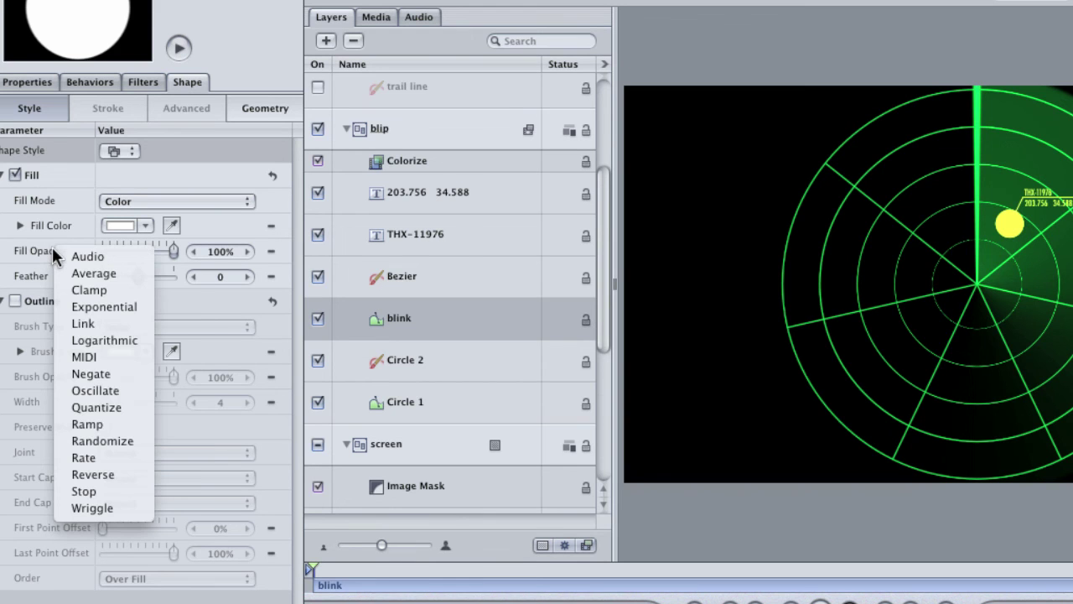
left_click(126, 390)
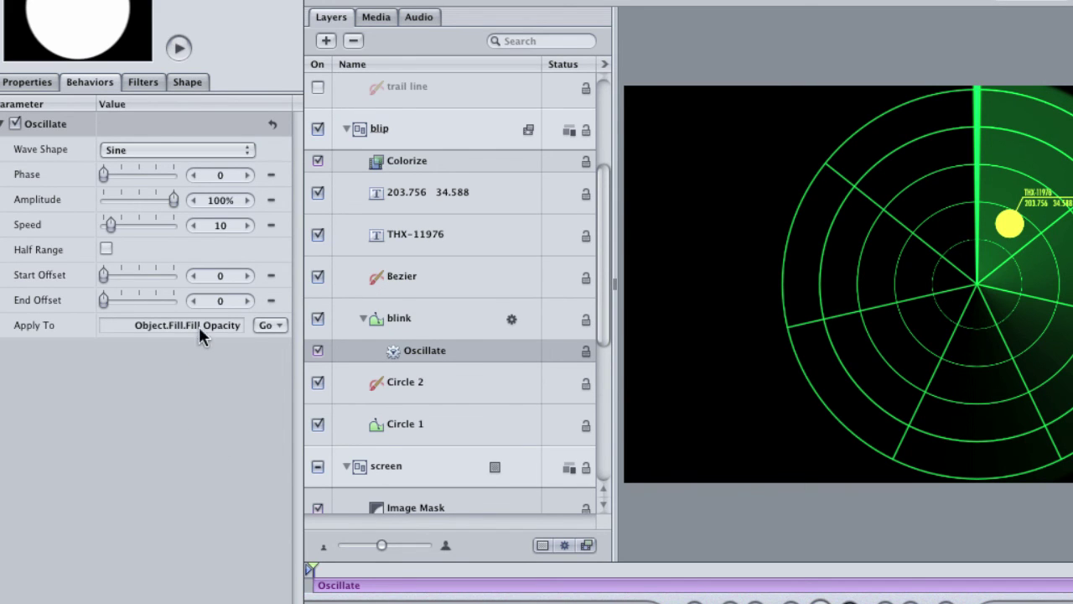
left_click(146, 147)
left_click(147, 180)
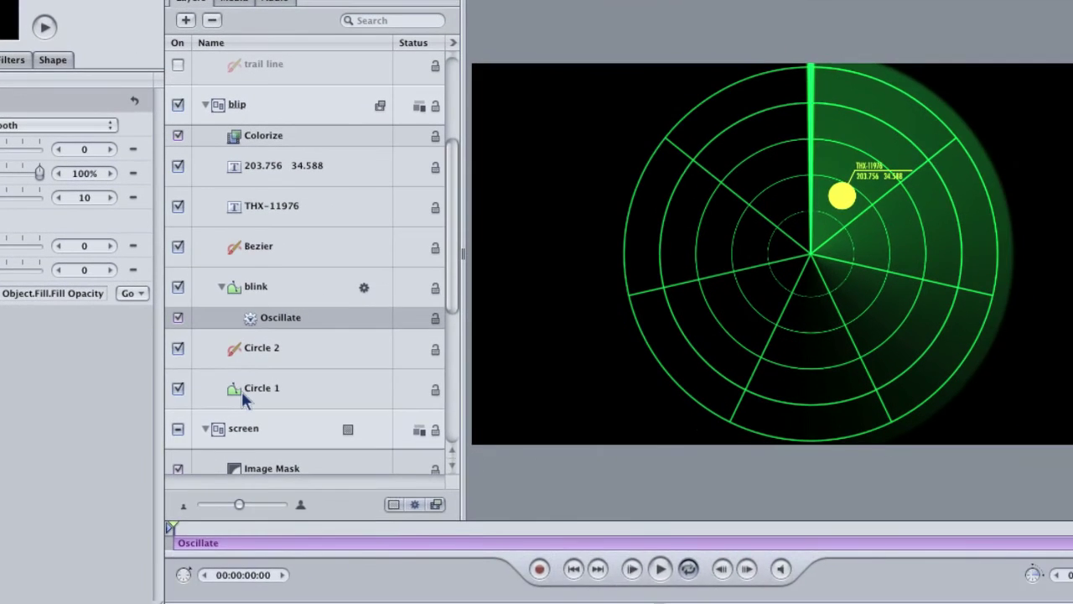
key("super+8")
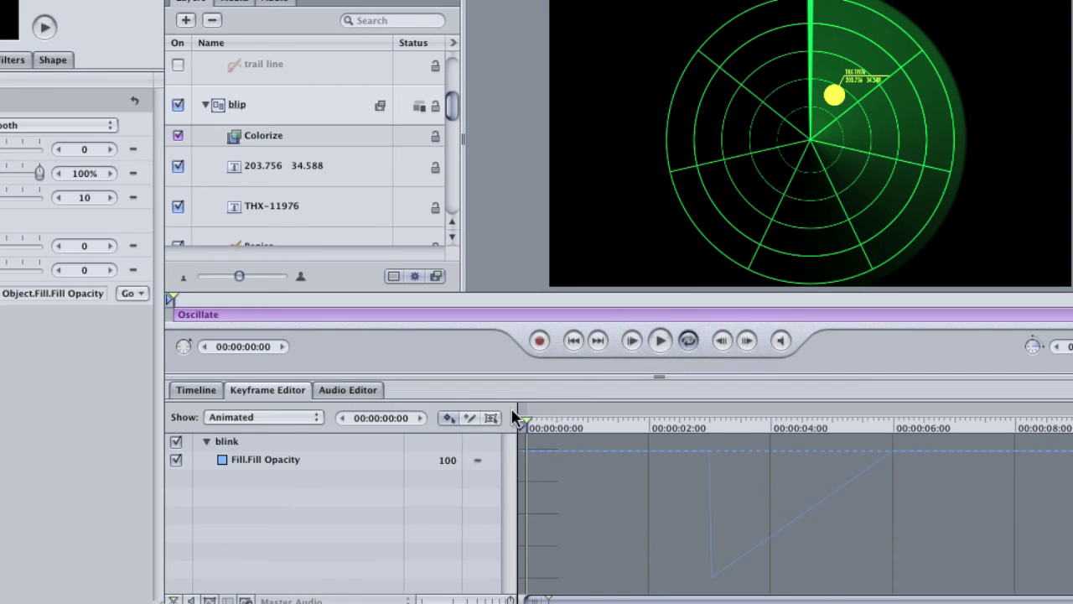
mouse_move(533, 422)
left_mouse_down()
mouse_move(729, 419)
mouse_move(558, 423)
mouse_move(573, 433)
mouse_move(526, 423)
left_mouse_up()
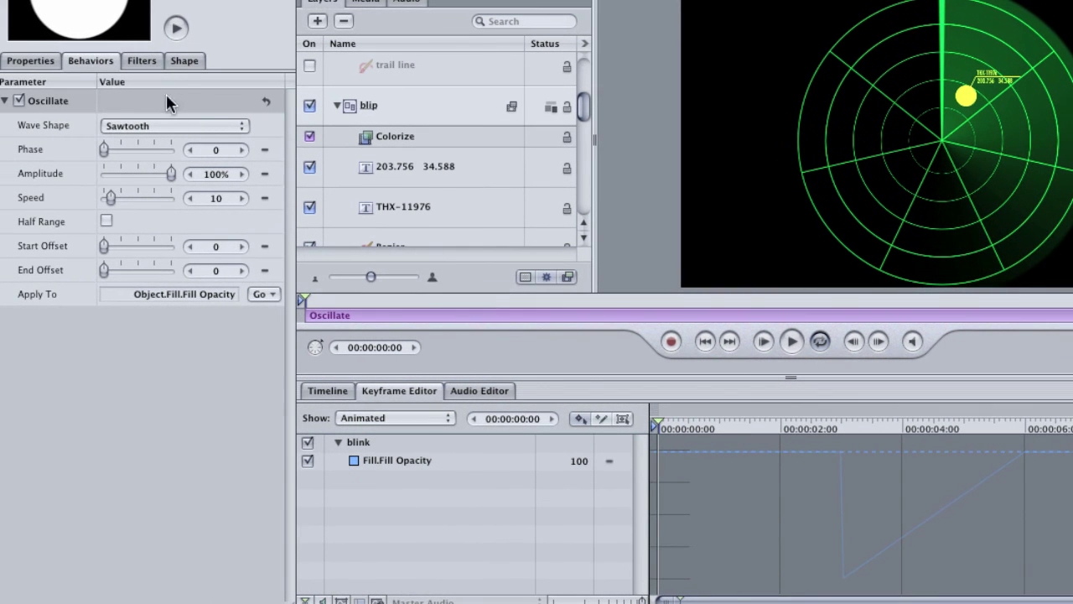
Set the blink shape's Fill Opacity to 50%.
left_click(186, 62)
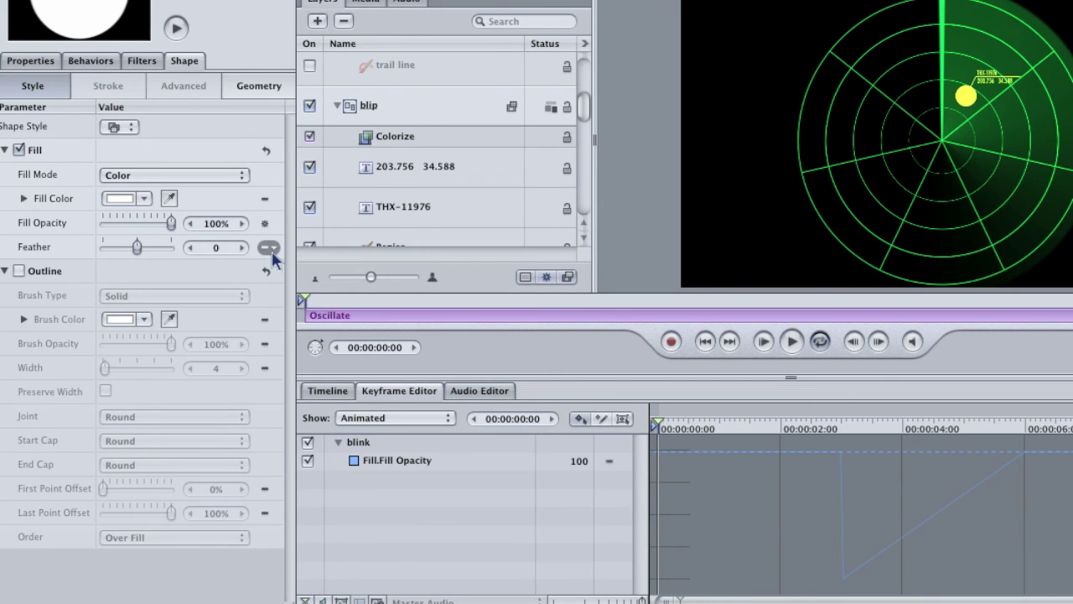
left_click(218, 223)
type("50")
key("Return")
Set the Oscillate amplitude to 50, preview the blink, then invert it to -50.
left_click(90, 62)
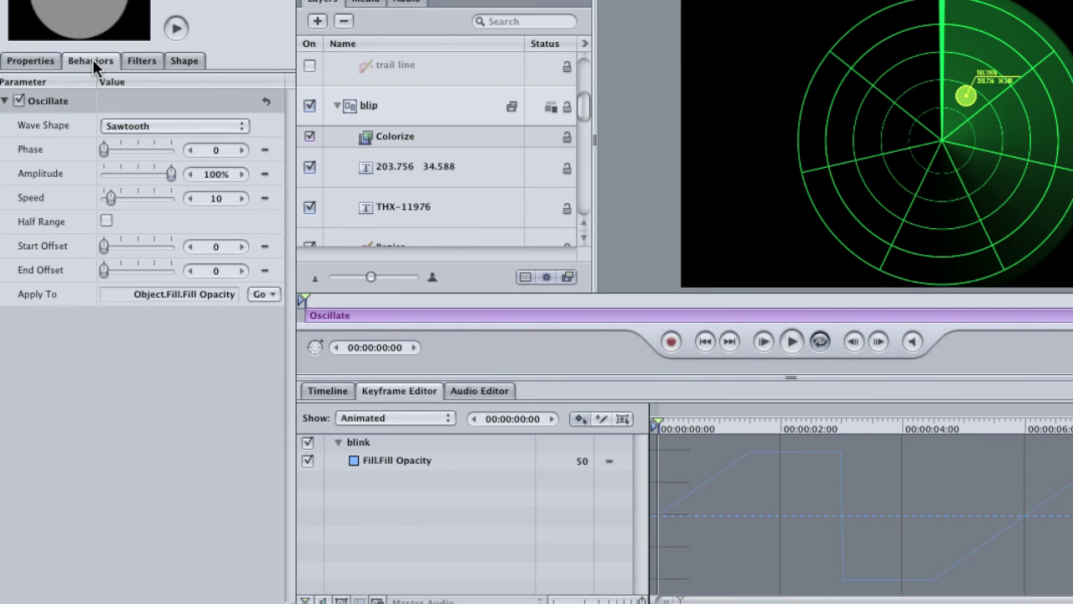
left_click(215, 173)
type("50")
key("Return")
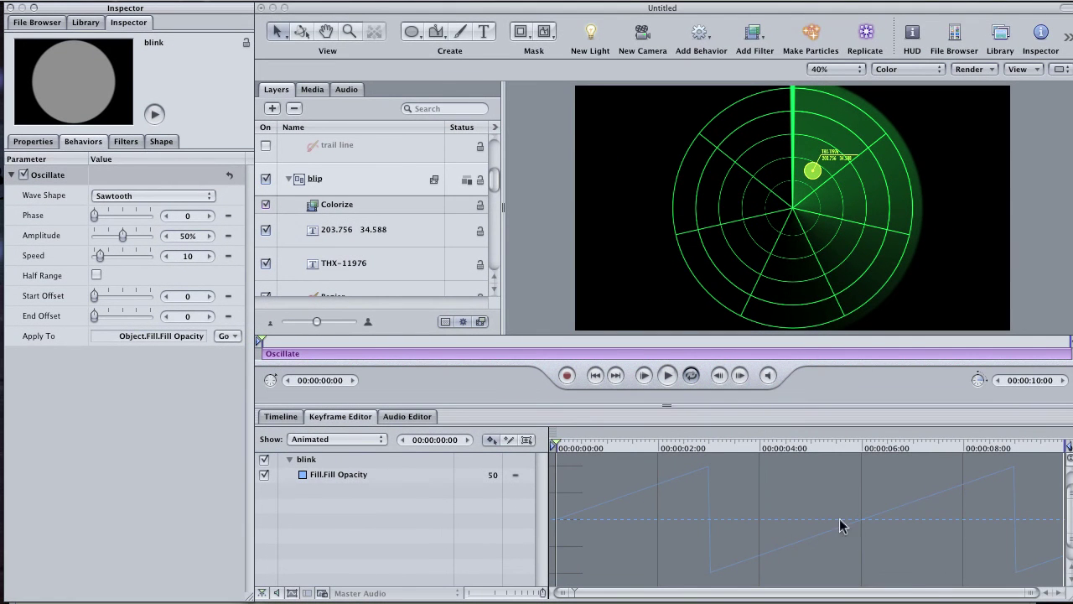
left_click_drag(630, 451, 540, 434)
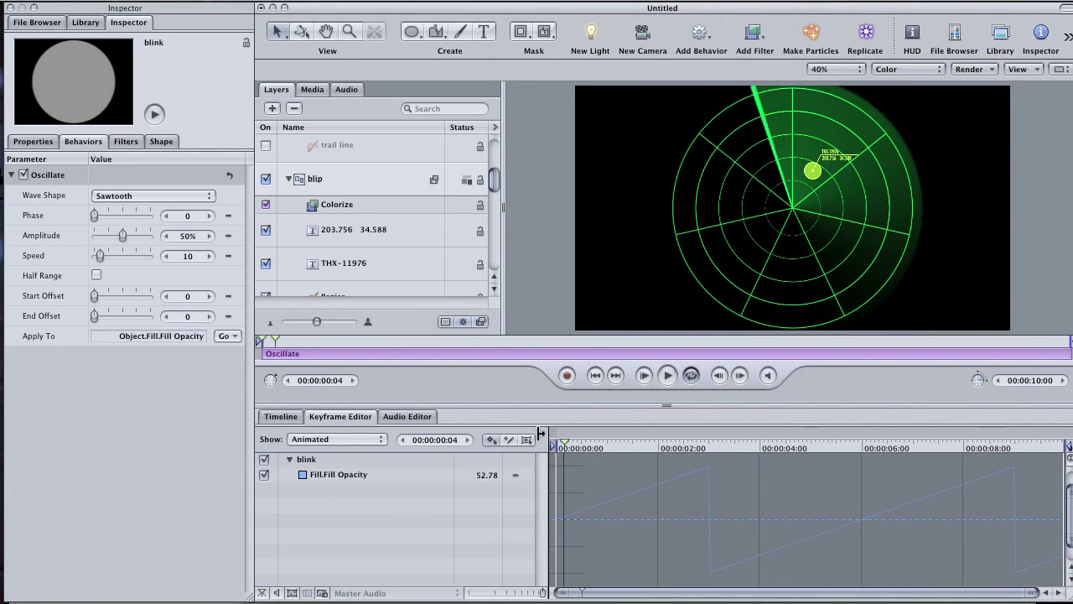
left_click(198, 236)
type("-50")
key("Return")
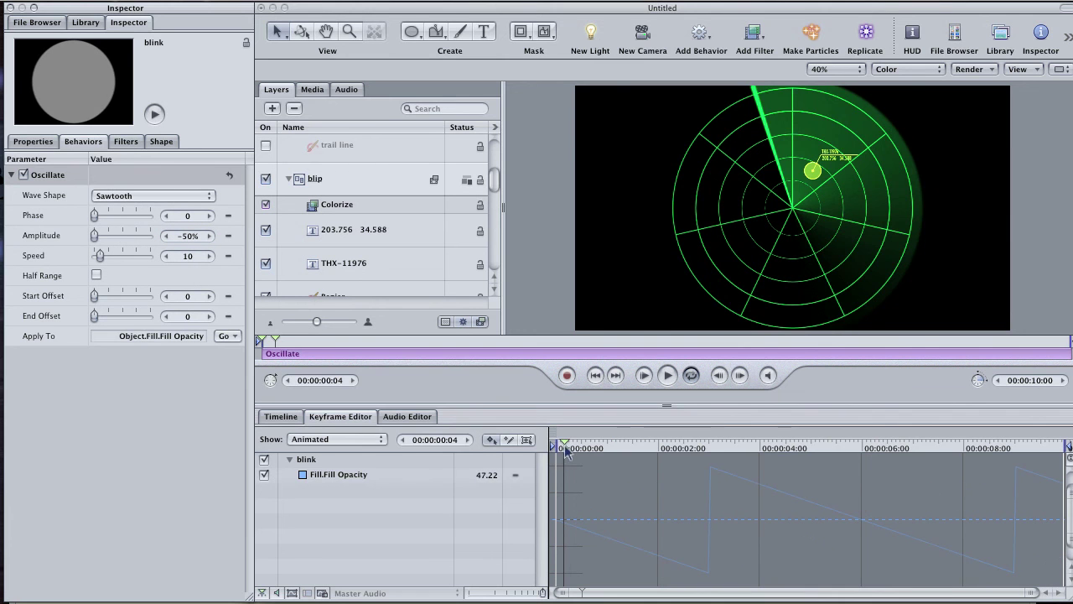
Set the blink Oscillate's Phase to -3.13 and Speed to 18.04, scrubbing to compare with the sweep.
left_click_drag(566, 455, 540, 455)
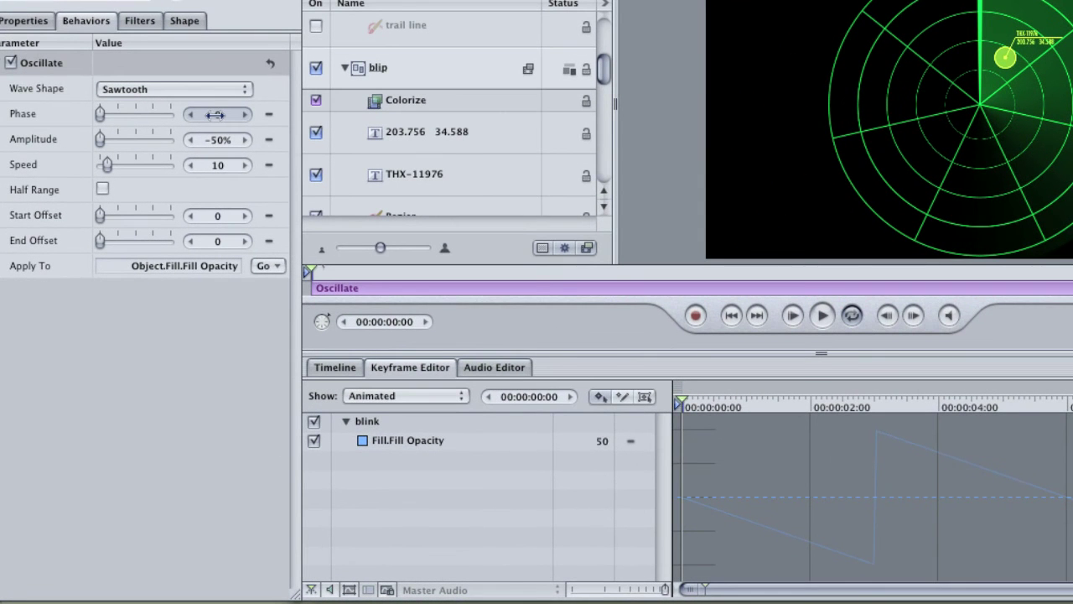
mouse_move(211, 114)
left_mouse_down()
mouse_move(151, 115)
mouse_move(194, 111)
left_mouse_up()
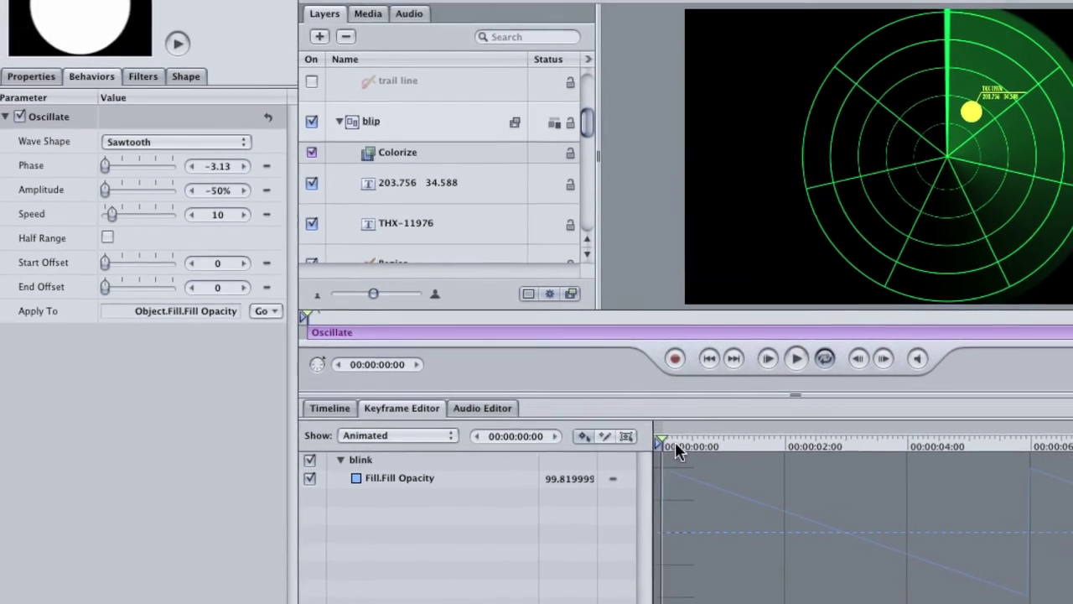
left_click_drag(689, 413, 864, 448)
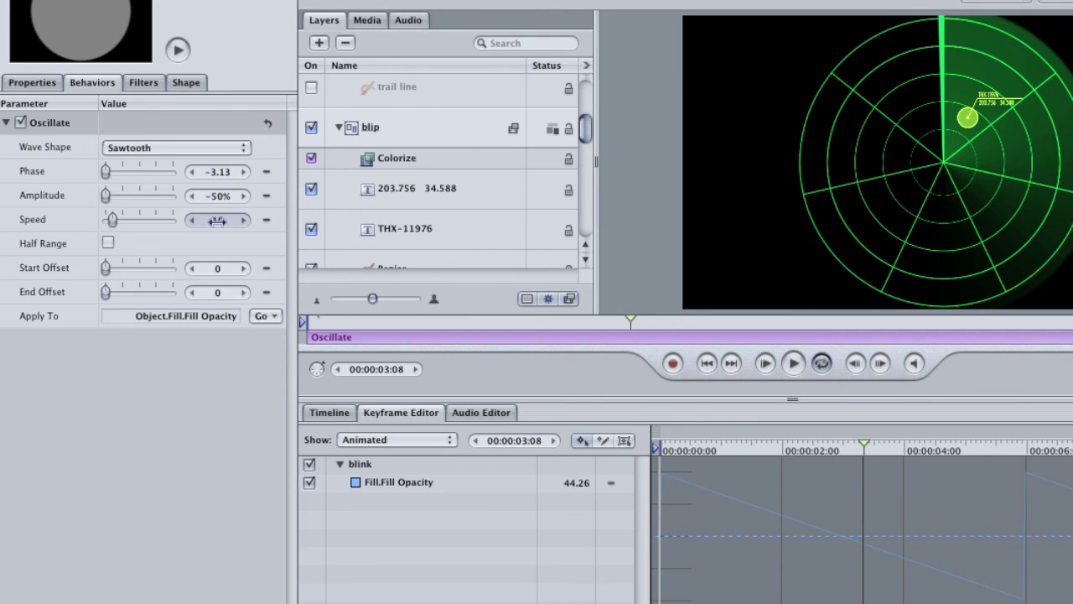
left_click_drag(216, 220, 423, 221)
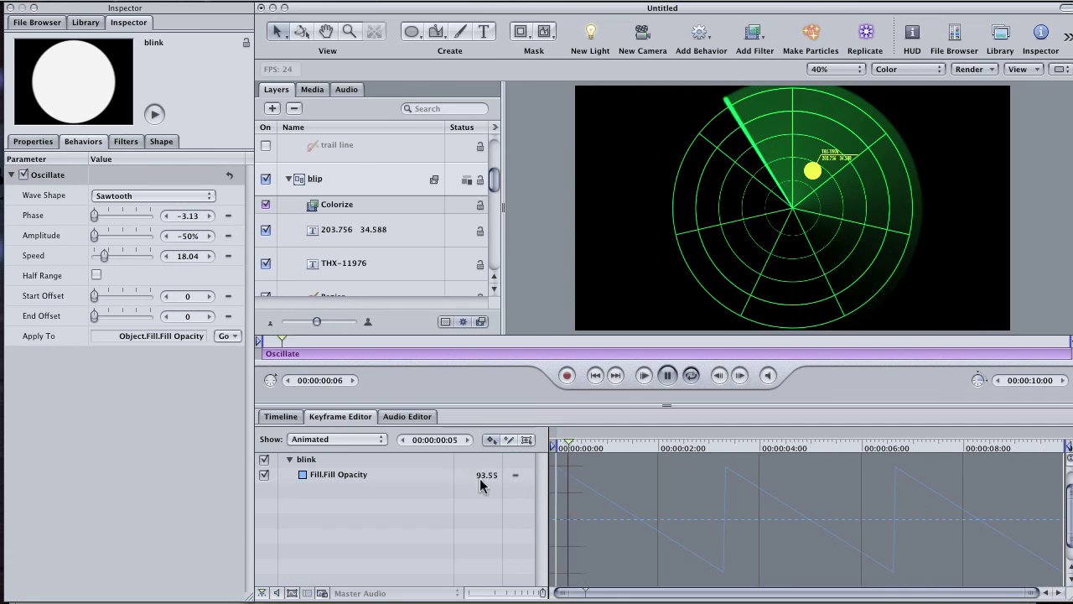
Stop playback at the start, collapse the blip and screen groups, and select the blip layer.
key("space")
key("Home")
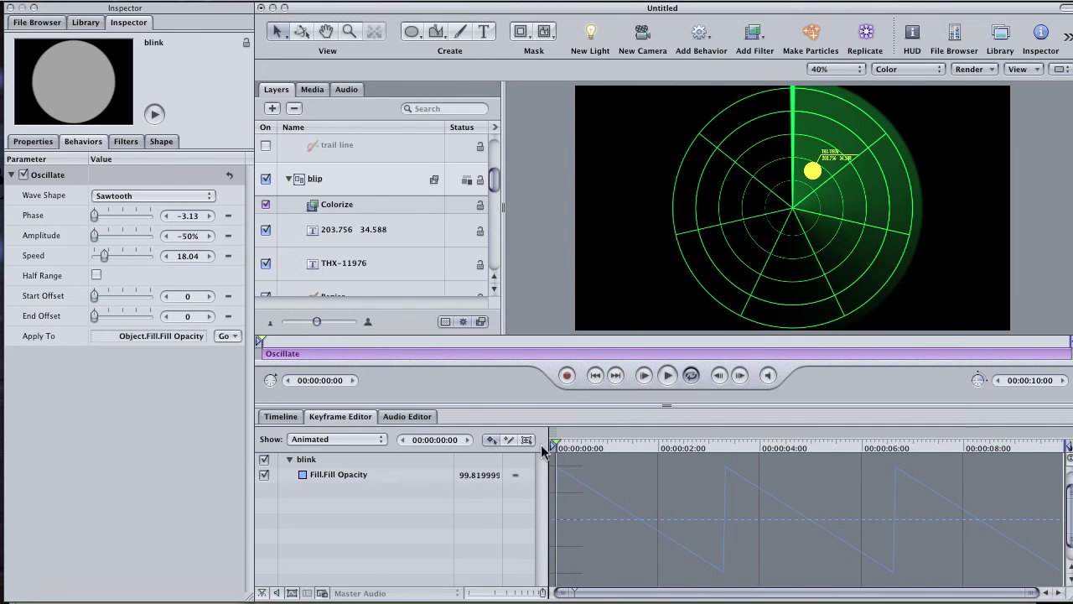
left_click(289, 179)
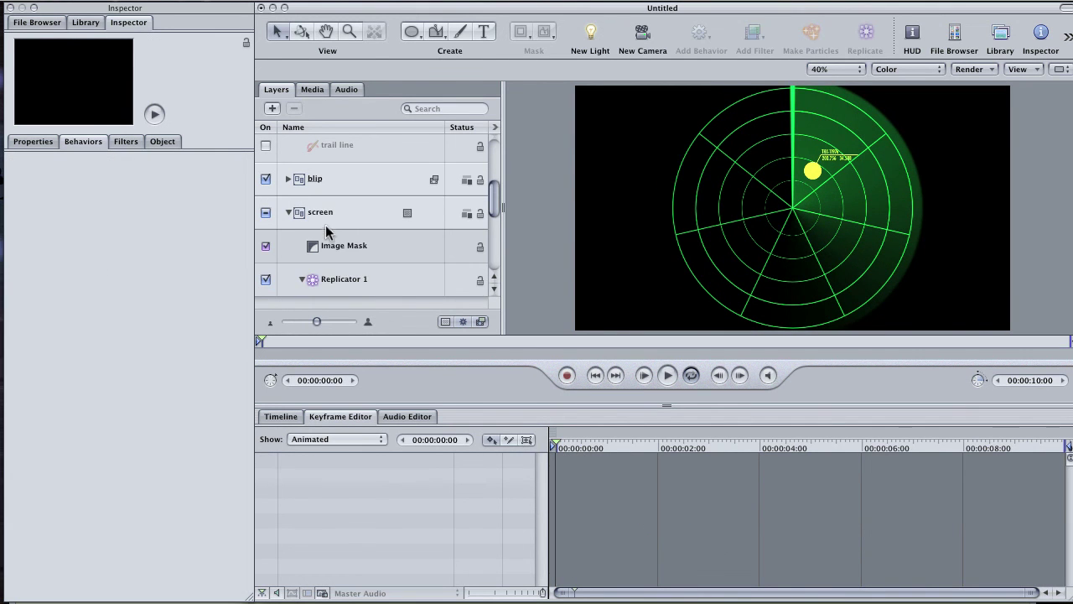
key("F6")
left_click(288, 212)
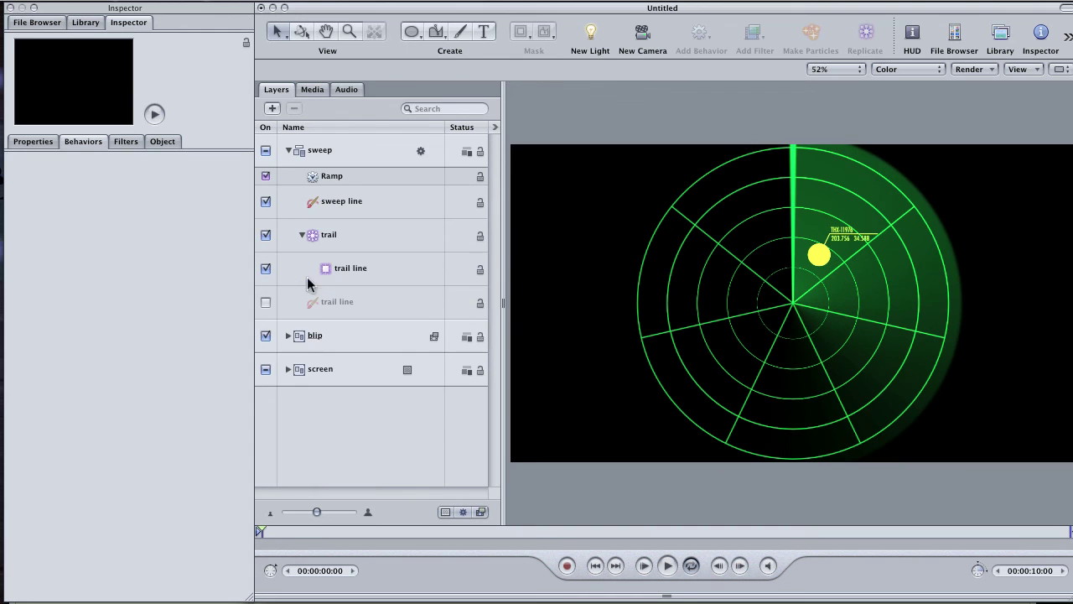
left_click(327, 335)
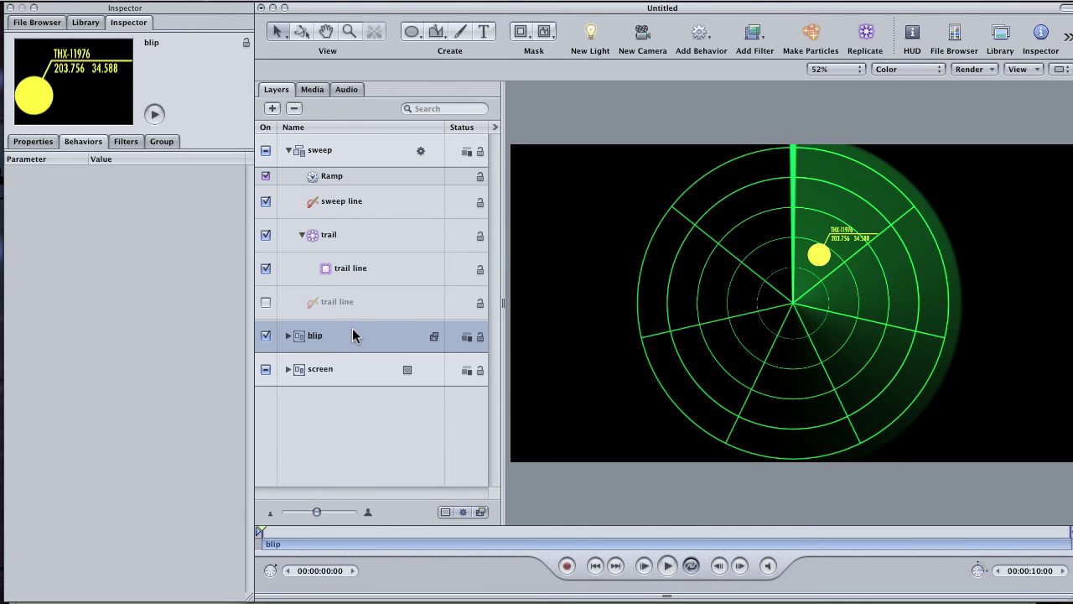
Replicate the blip and enlarge the grid of copies to cover the radar.
key("l")
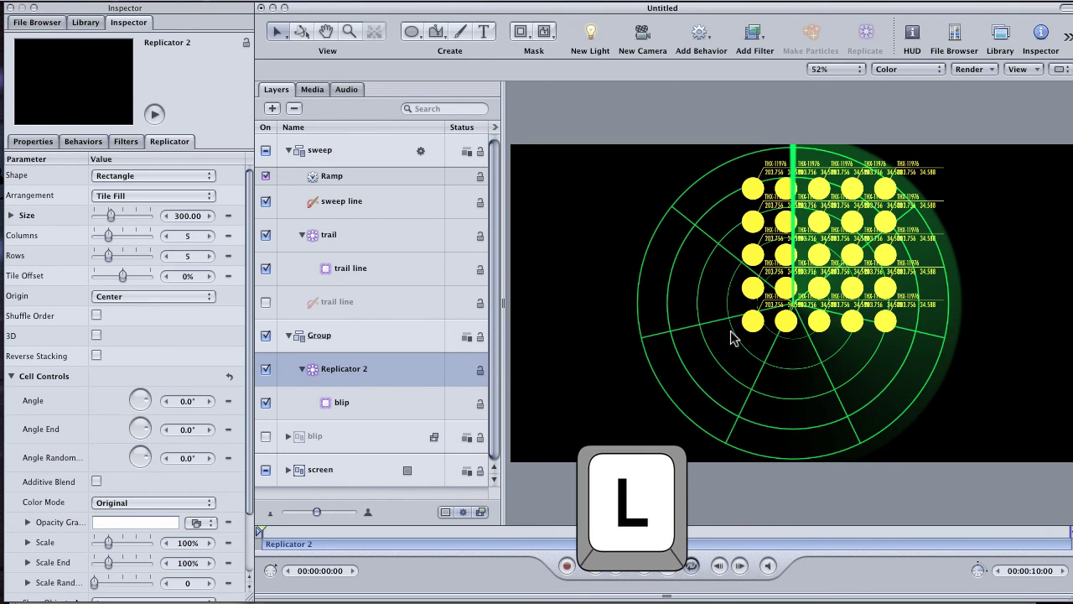
left_click_drag(752, 321, 677, 398)
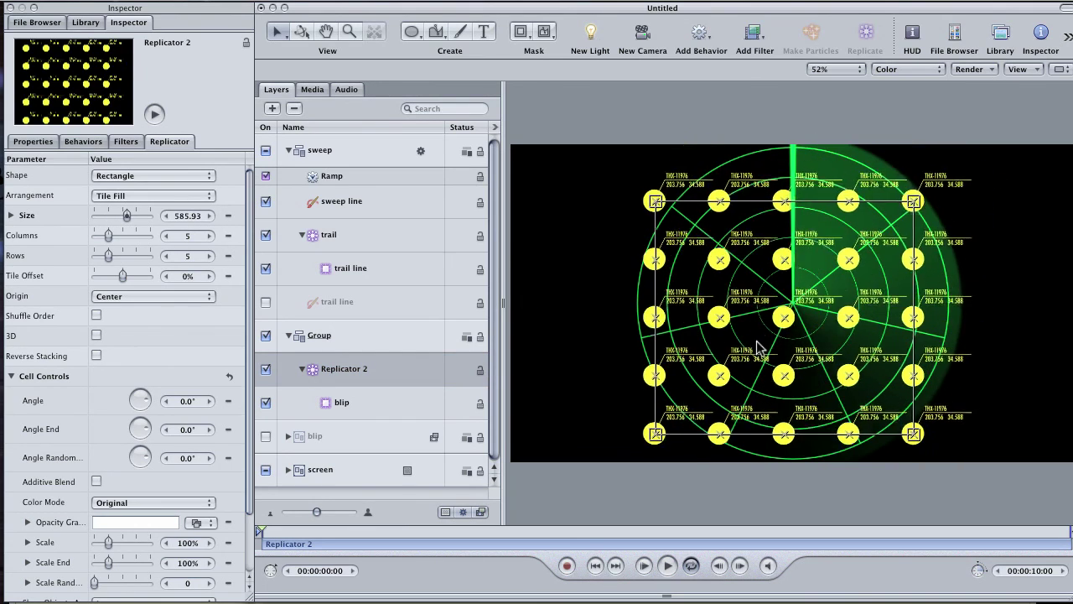
left_click_drag(759, 348, 765, 340)
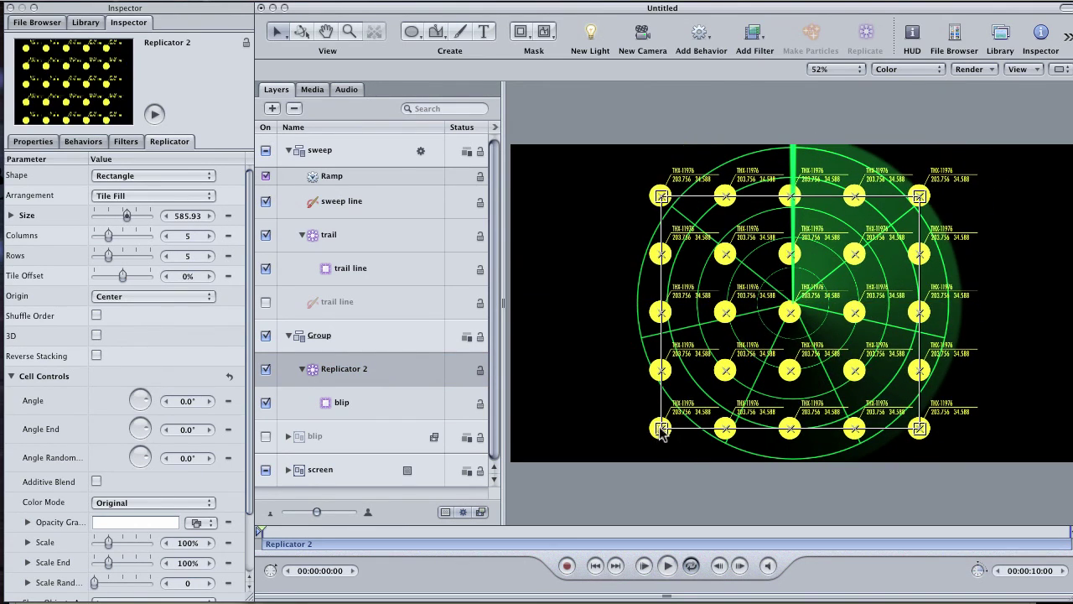
left_click_drag(659, 431, 632, 453)
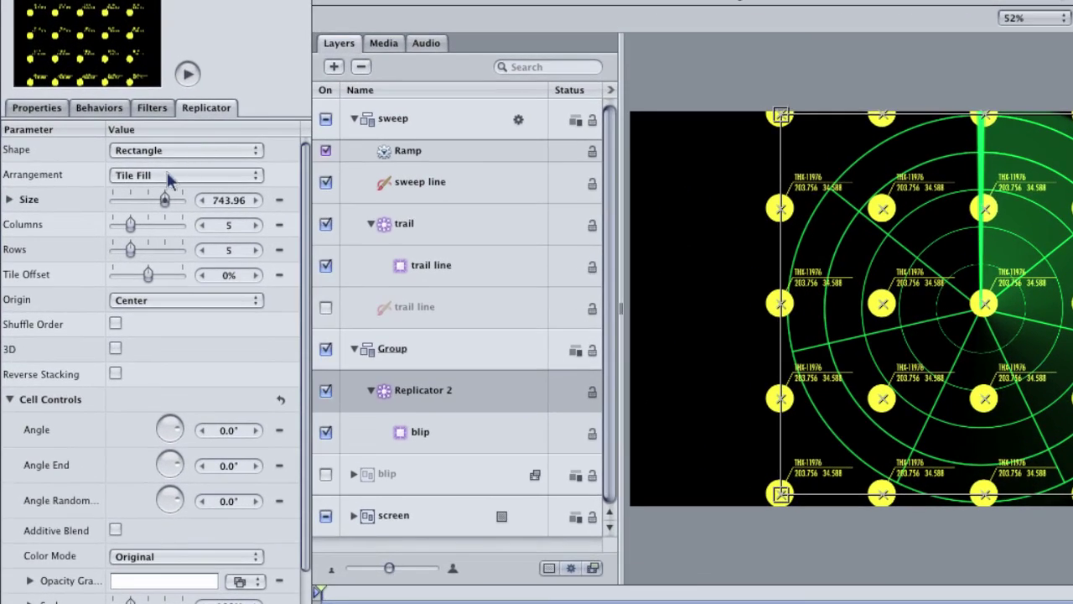
Set the replicator to Random Fill with 13 points and generate a new random layout.
left_click(167, 175)
left_click(165, 190)
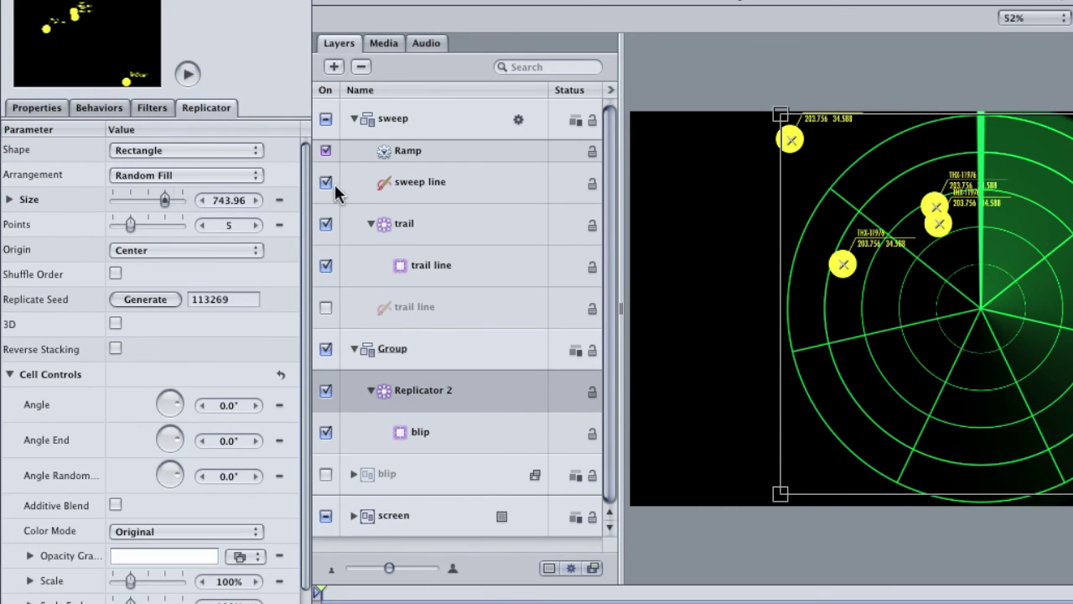
left_click_drag(131, 227, 159, 225)
left_click(255, 224)
left_click(255, 225)
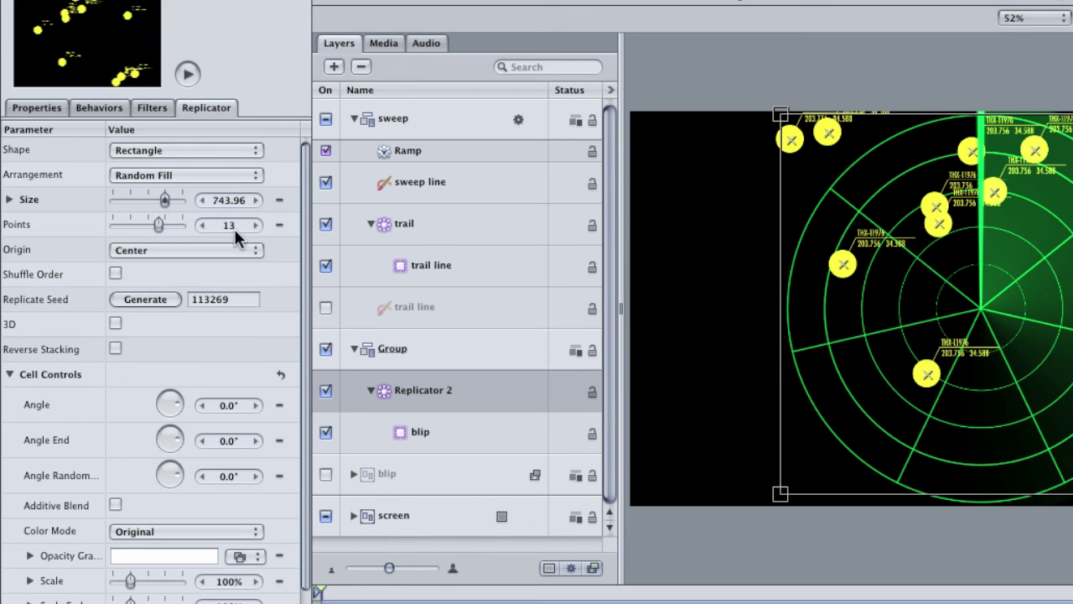
left_click(146, 298)
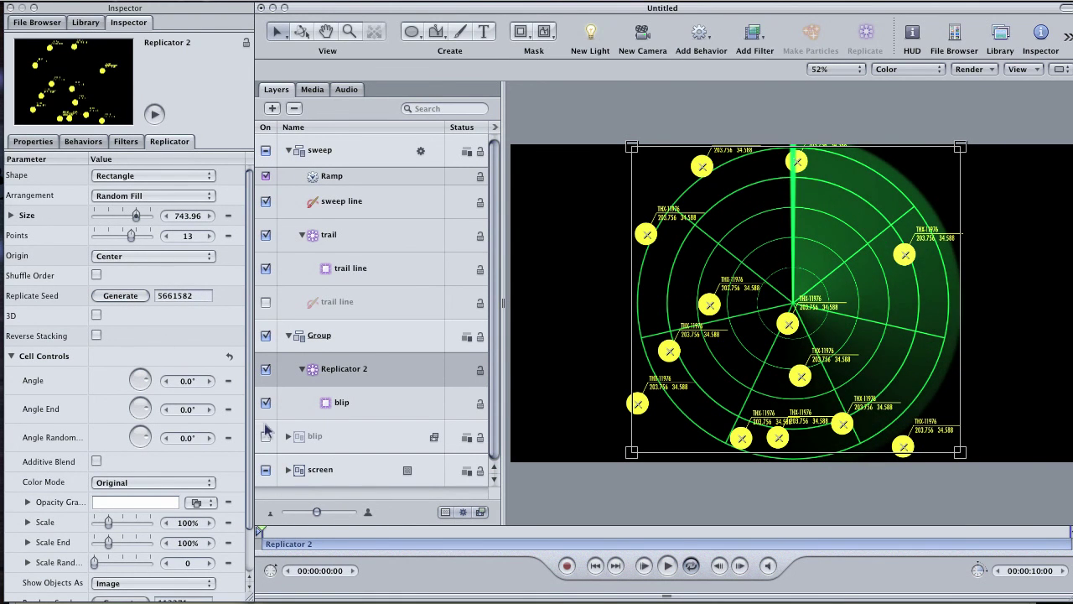
Group the sweep, Group, blip and screen layers into one parent Group.
left_click(288, 335)
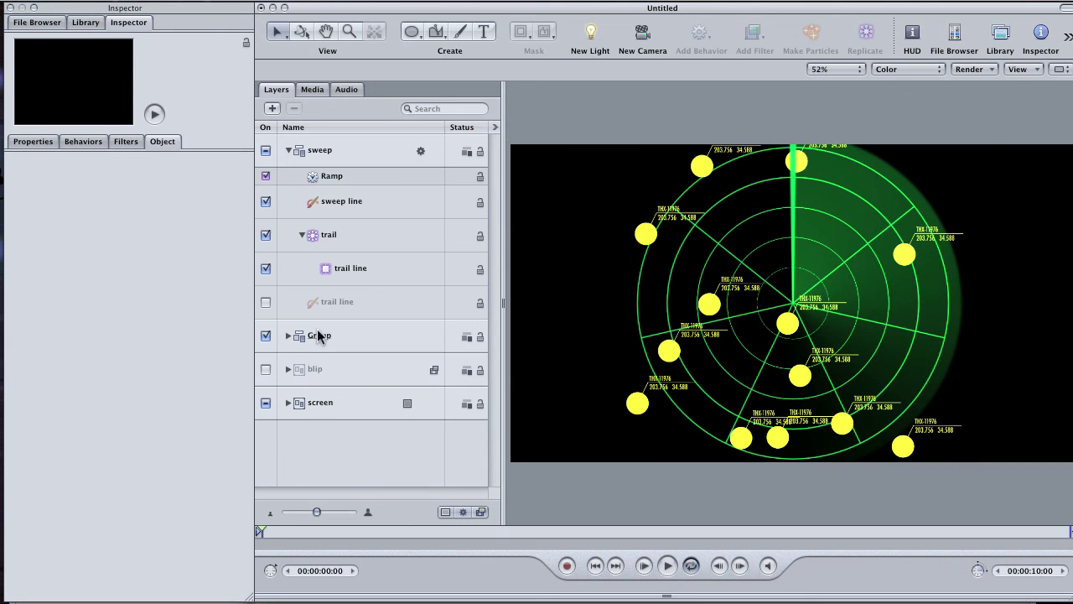
left_click(288, 151)
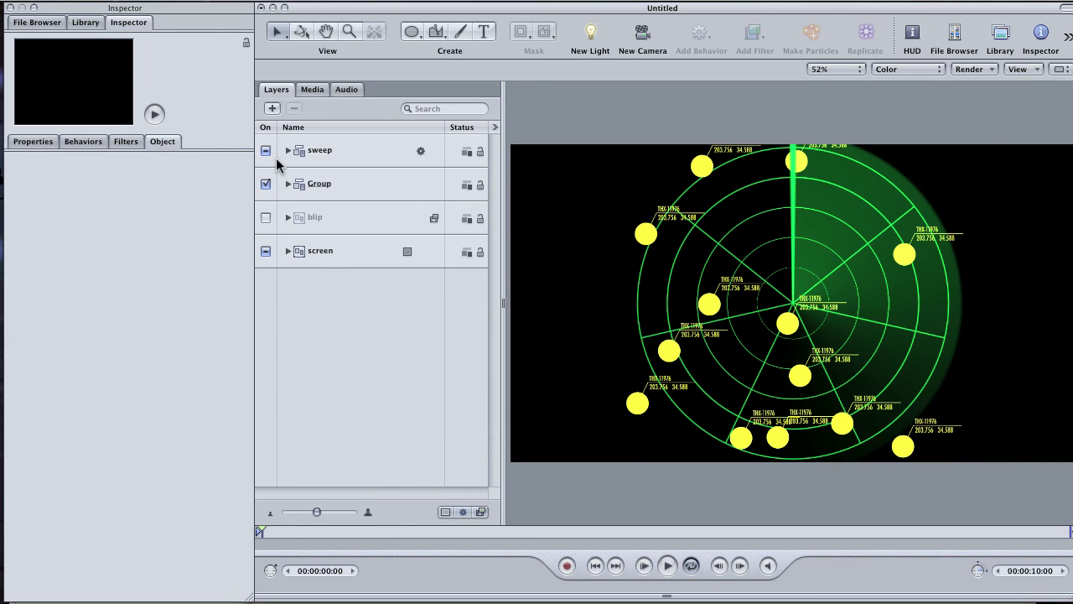
left_click(354, 154)
left_click(355, 253, "shift")
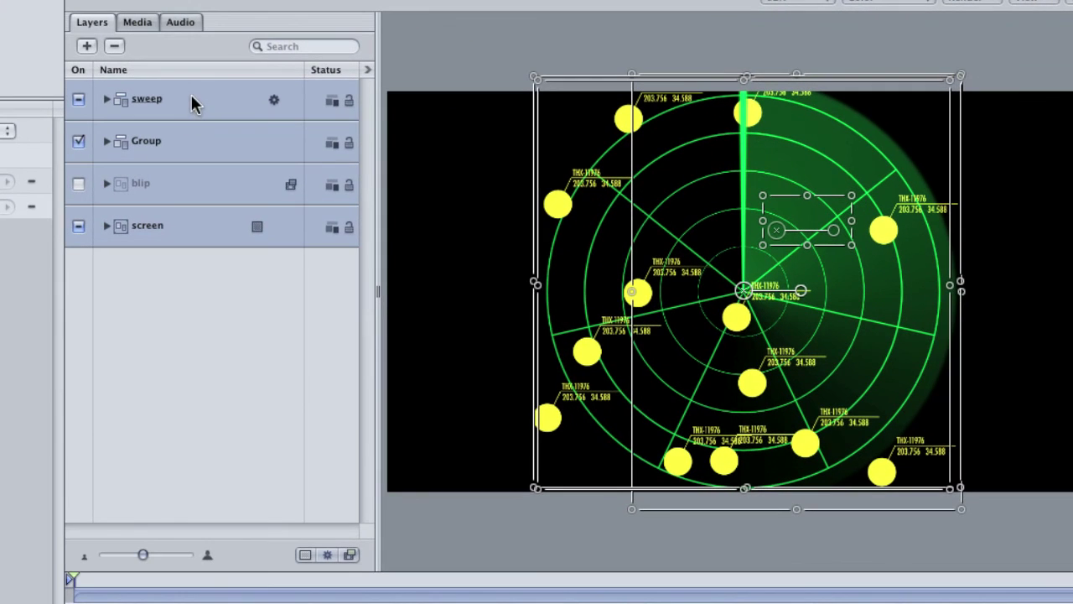
right_click(192, 93)
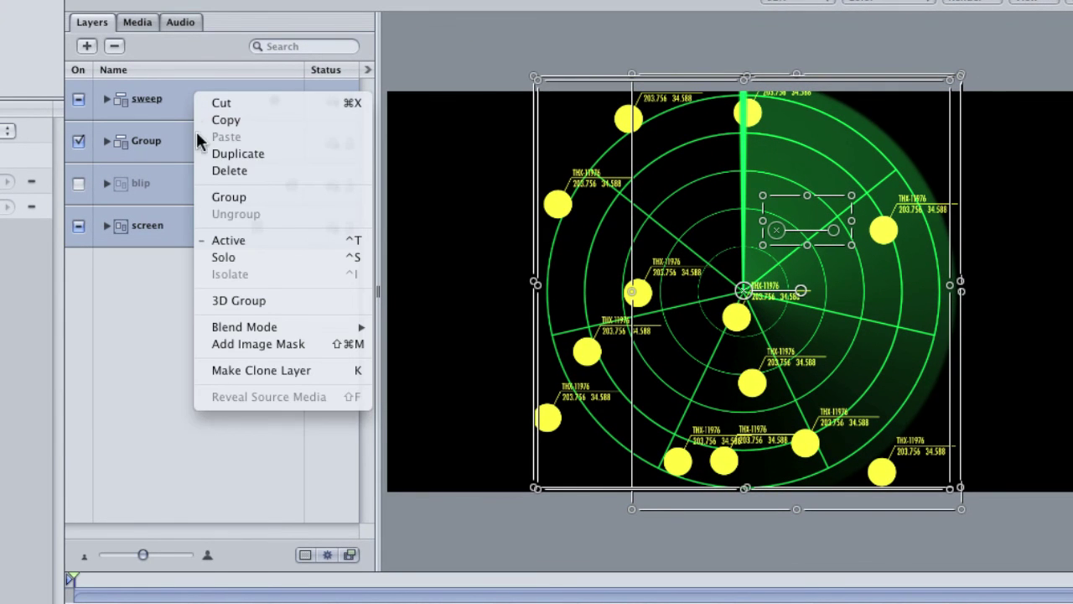
left_click(231, 197)
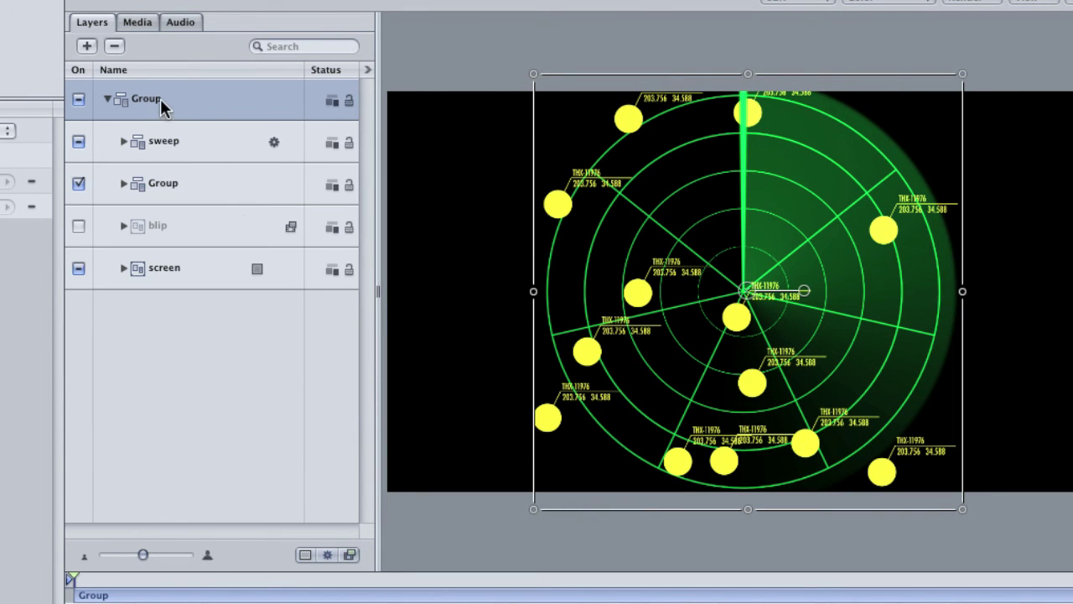
Move the screen's Image Mask onto the new parent Group and play to preview.
left_click(123, 269)
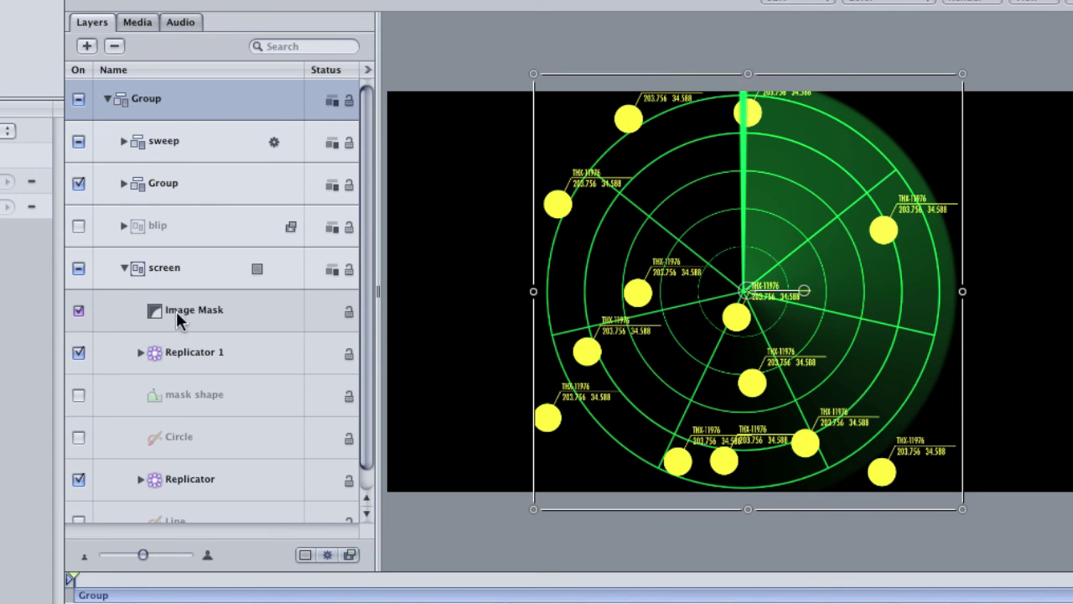
left_click(213, 318)
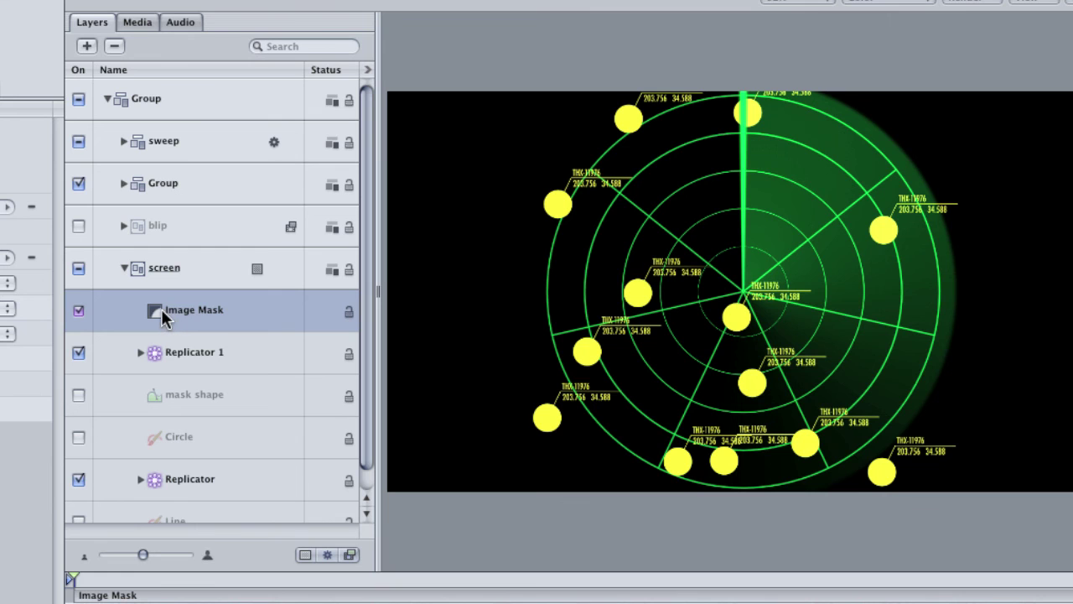
left_click_drag(160, 309, 168, 101)
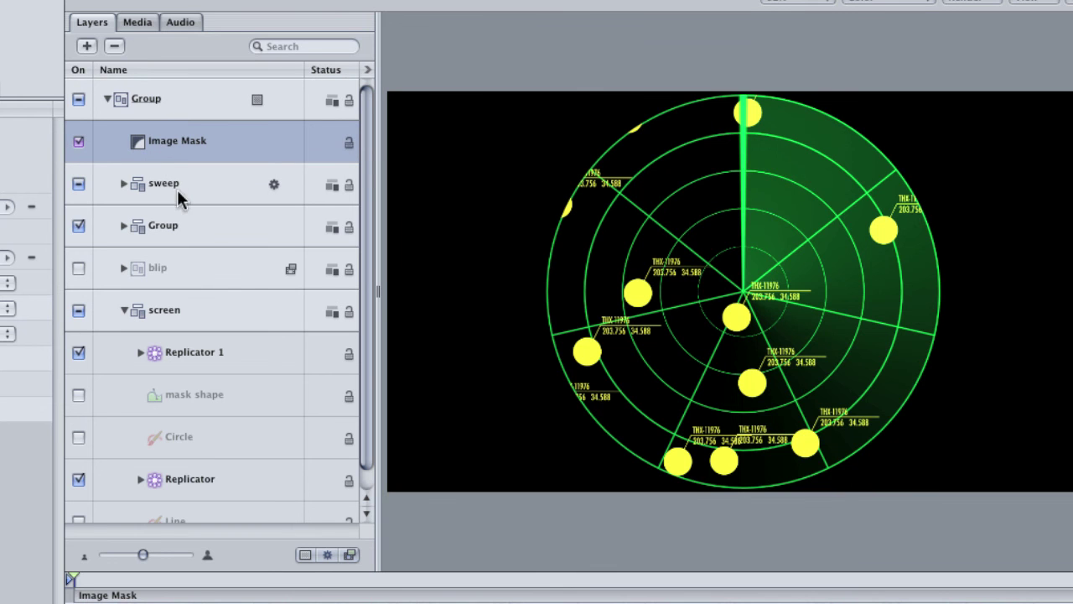
key("space")
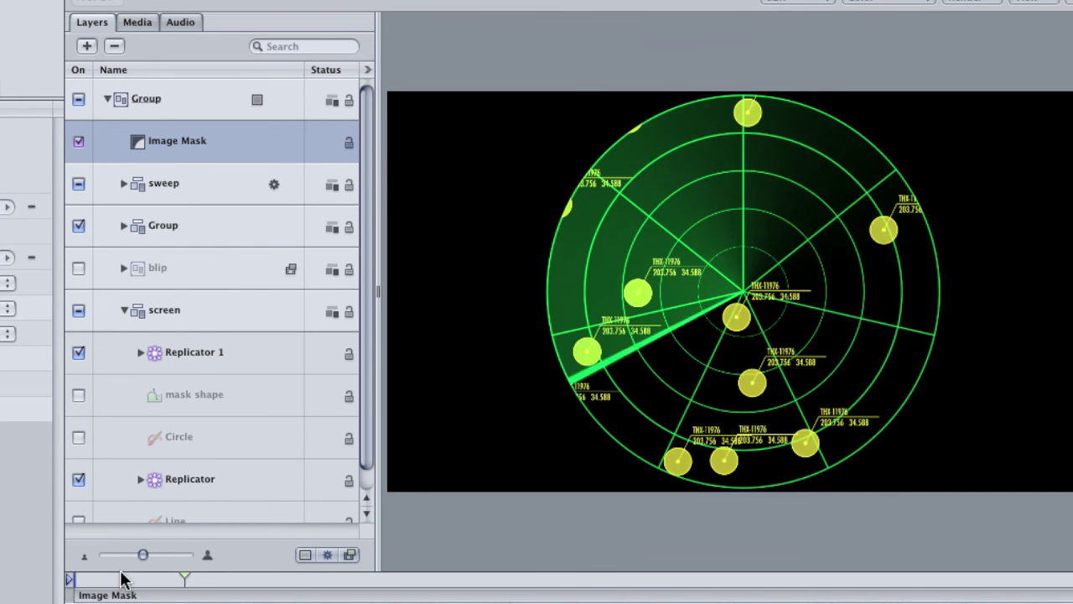